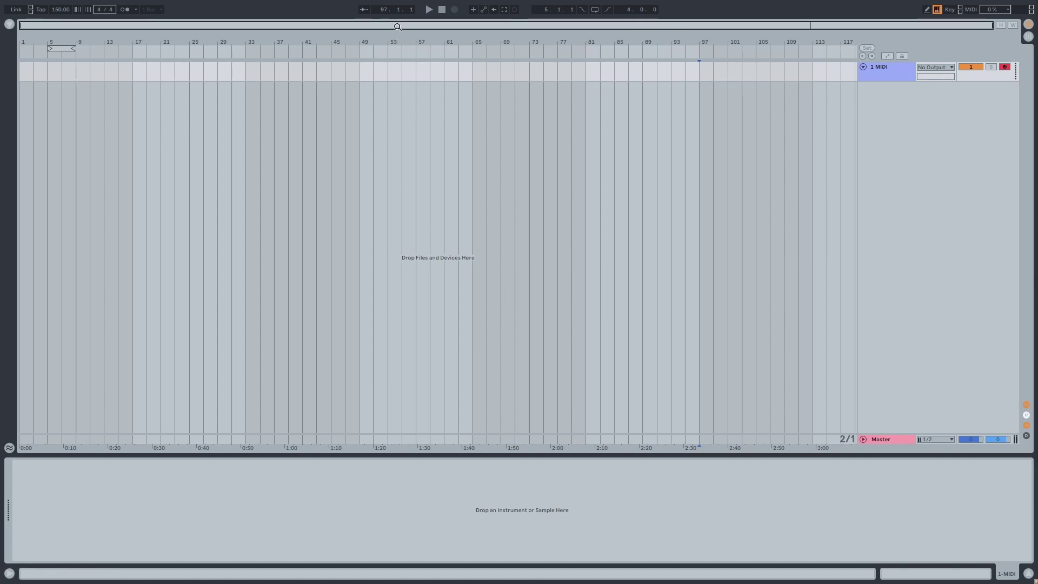
Make the MIDI track taller and insert a new audio track below it.
drag(397, 26, 446, 22)
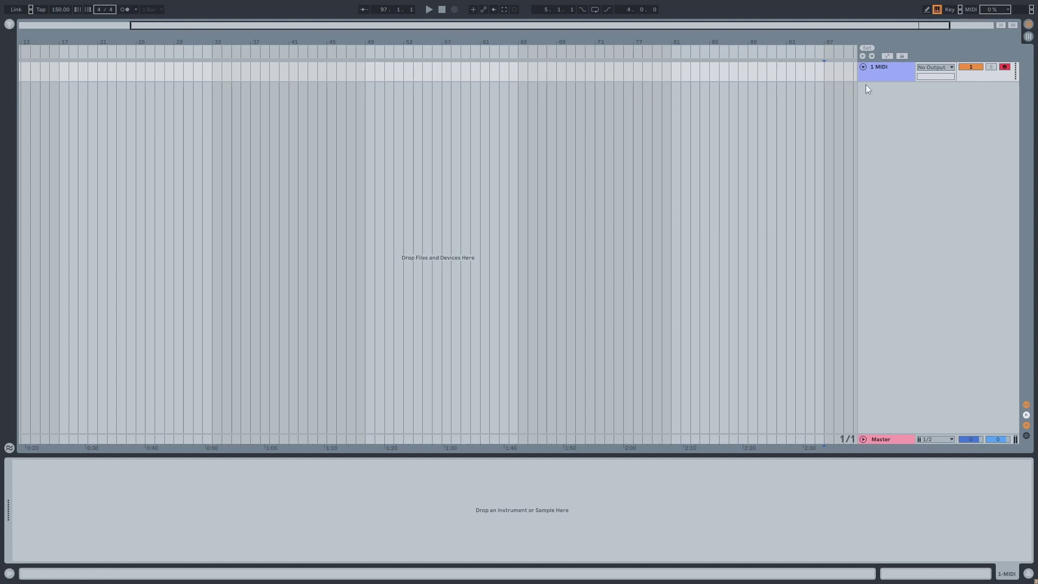
drag(864, 80, 864, 99)
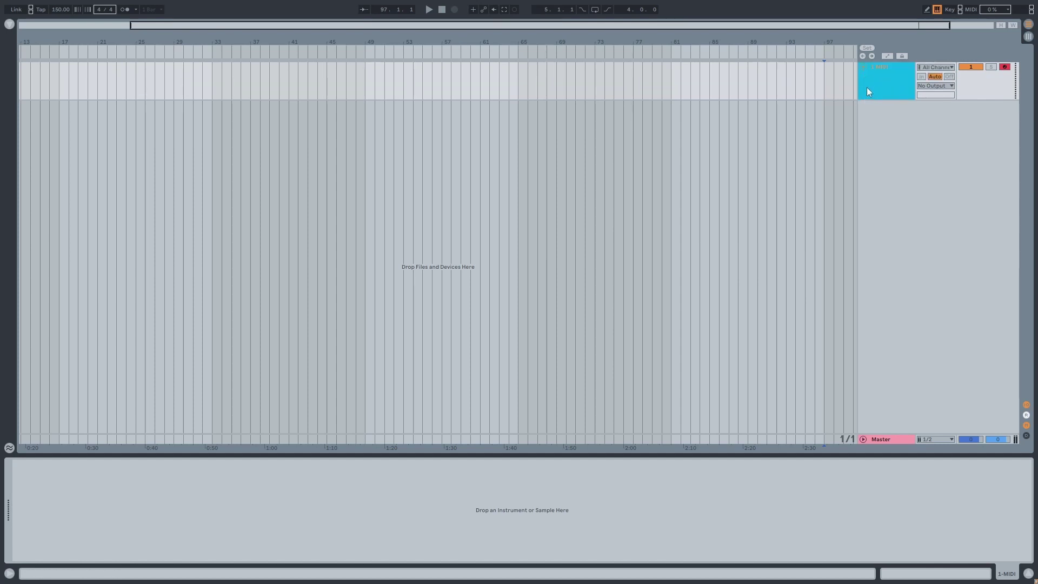
key(ctrl+t)
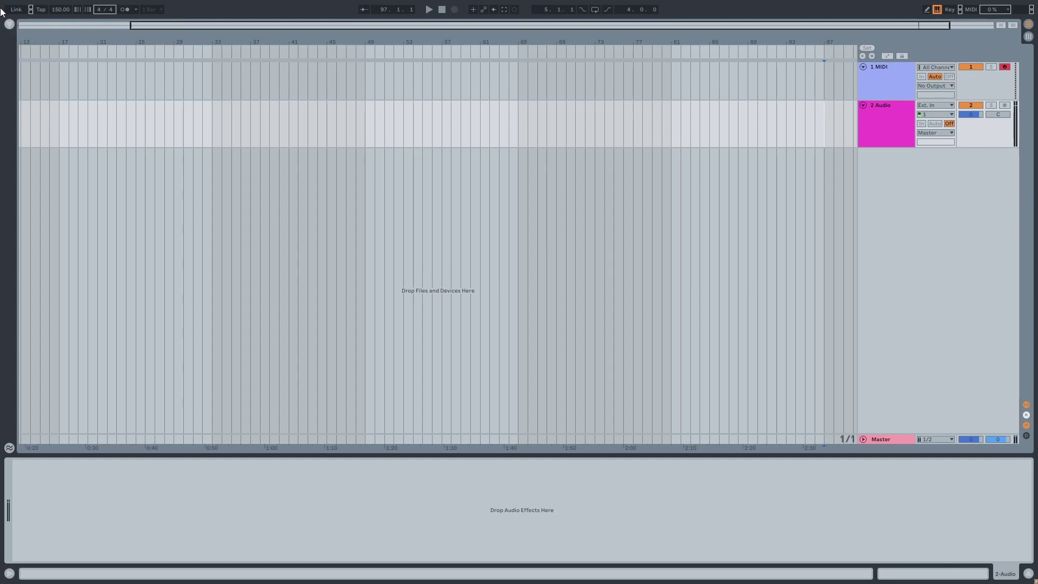
Place the sample M3PH_drum_kick_kuick.wav on the audio track at bar 18.
click(9, 25)
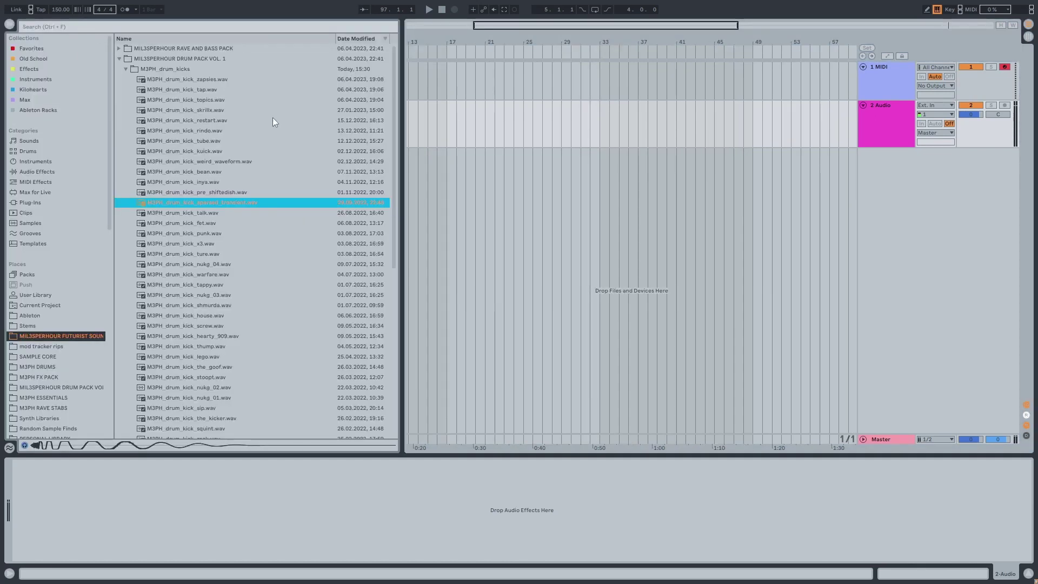
drag(183, 150, 459, 121)
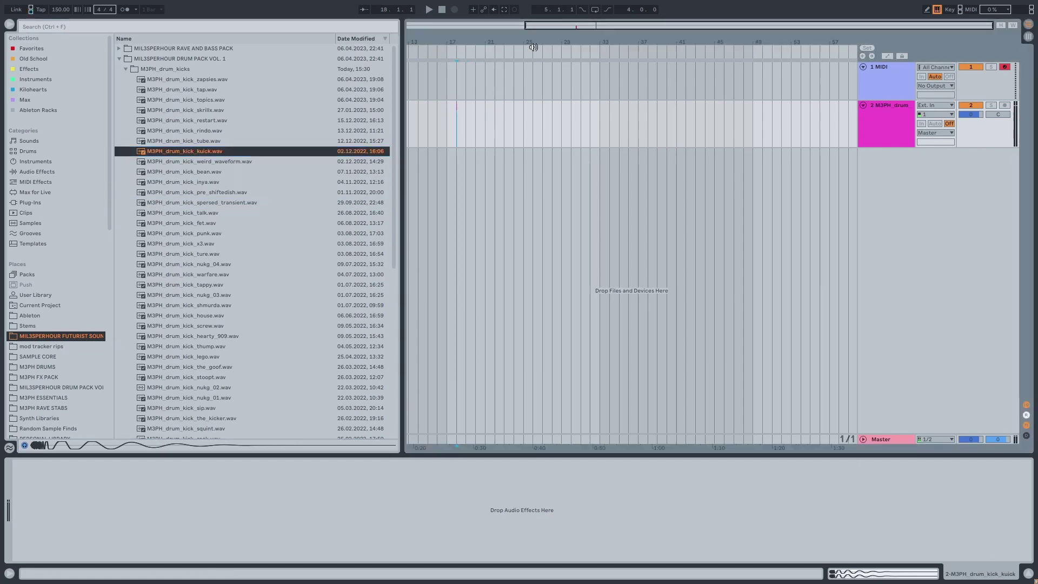
drag(509, 45, 541, 173)
click(9, 25)
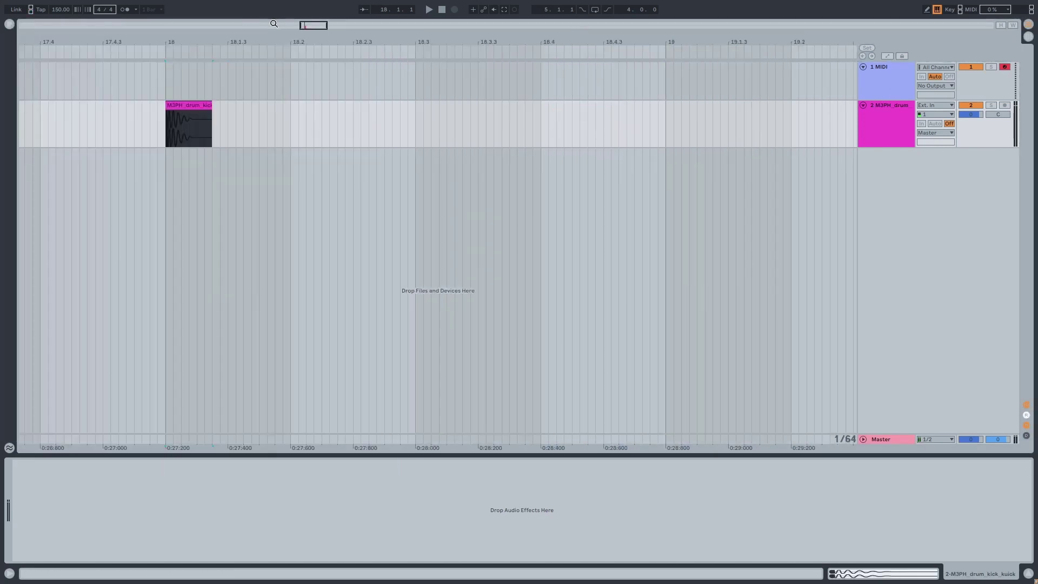
Examine the kick_kuick clip's waveform closely, from its initial transient through its tail.
drag(316, 24, 306, 98)
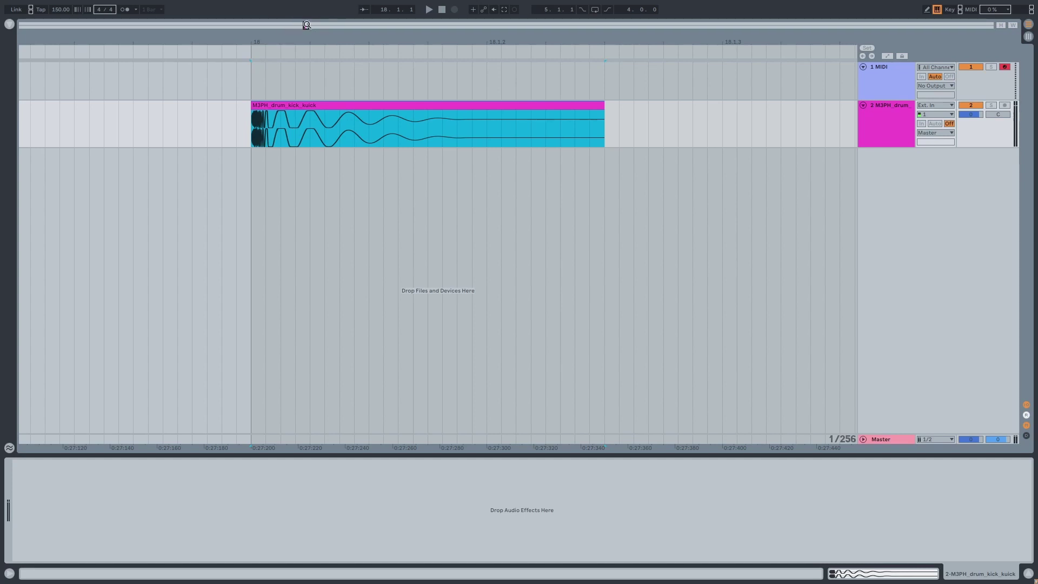
mouse_move(306, 25)
mouse_down()
mouse_move(321, 47)
mouse_move(346, 36)
mouse_move(307, 41)
mouse_move(306, 33)
mouse_move(306, 46)
mouse_move(307, 33)
mouse_up()
click(262, 136)
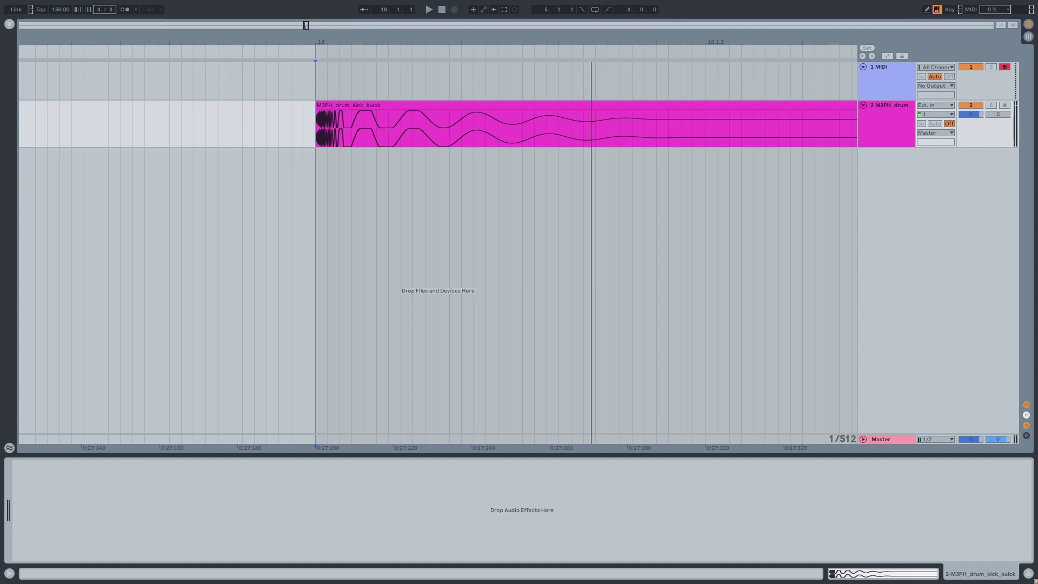
drag(307, 33, 327, 46)
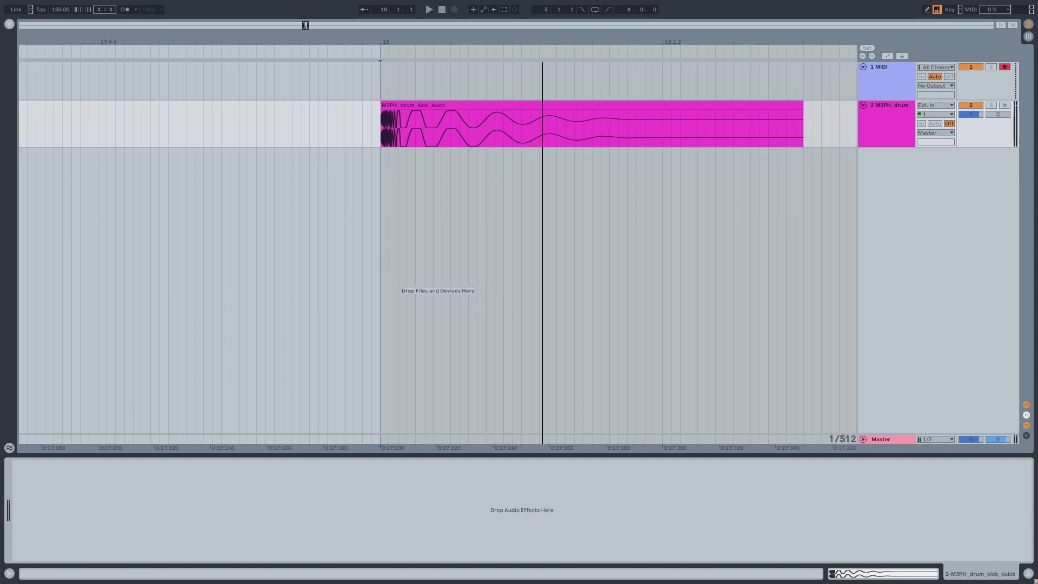
drag(327, 46, 346, 42)
Place the eleven kick samples from M3PH_drum_kick_bean.wav to M3PH_drum_kick_warfare.wav in a row on the audio track, replacing the kick_kuick clip.
click(9, 24)
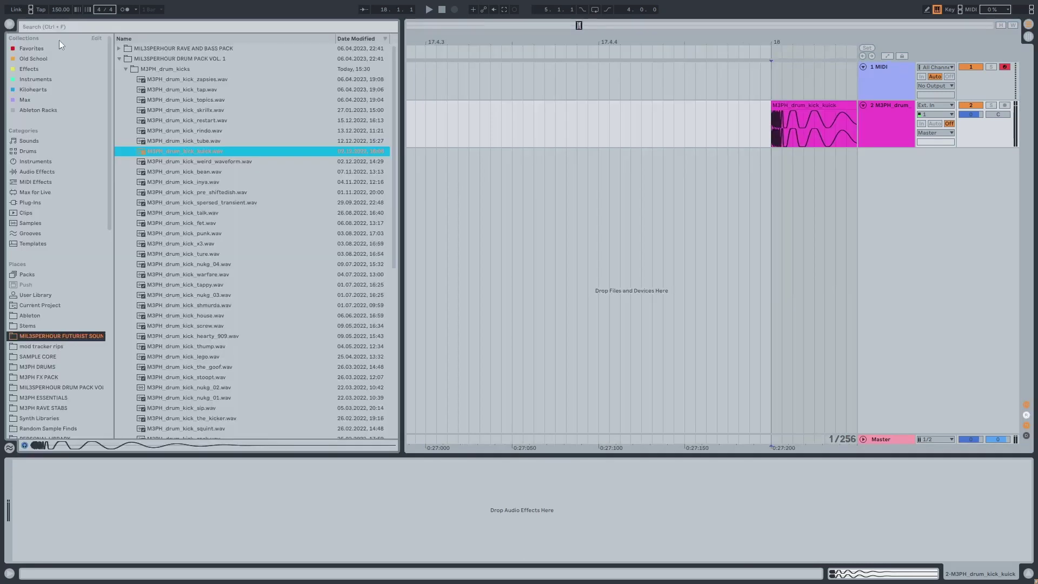
click(190, 174)
shift+click(189, 272)
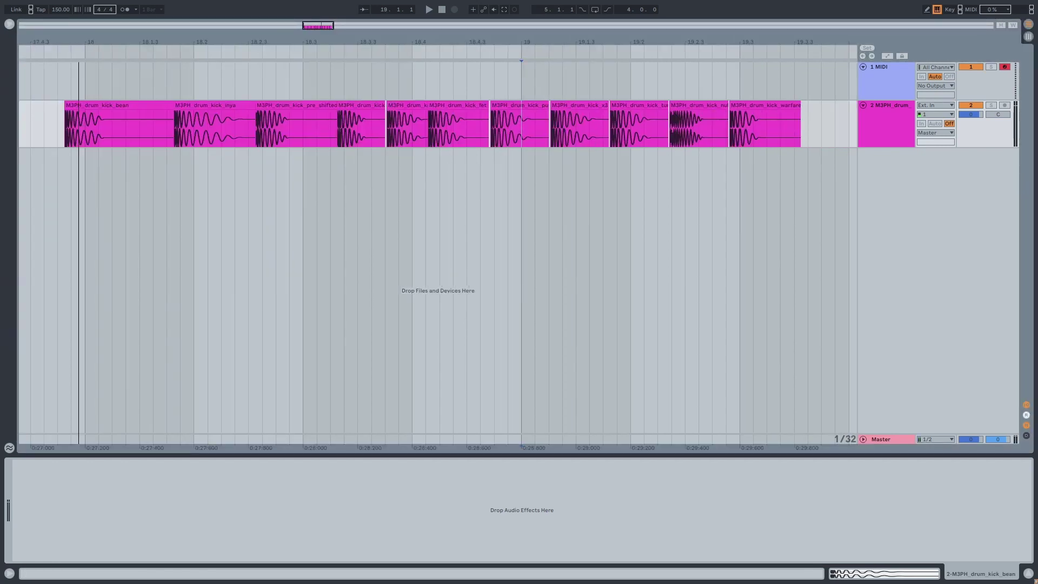
Compare the waveforms of the kick clips along the audio track, looking at their transients, cycles and tails.
drag(438, 42, 459, 43)
mouse_move(90, 43)
mouse_down()
mouse_move(241, 75)
mouse_move(129, 76)
mouse_move(38, 57)
mouse_move(71, 42)
mouse_up()
key(minus)
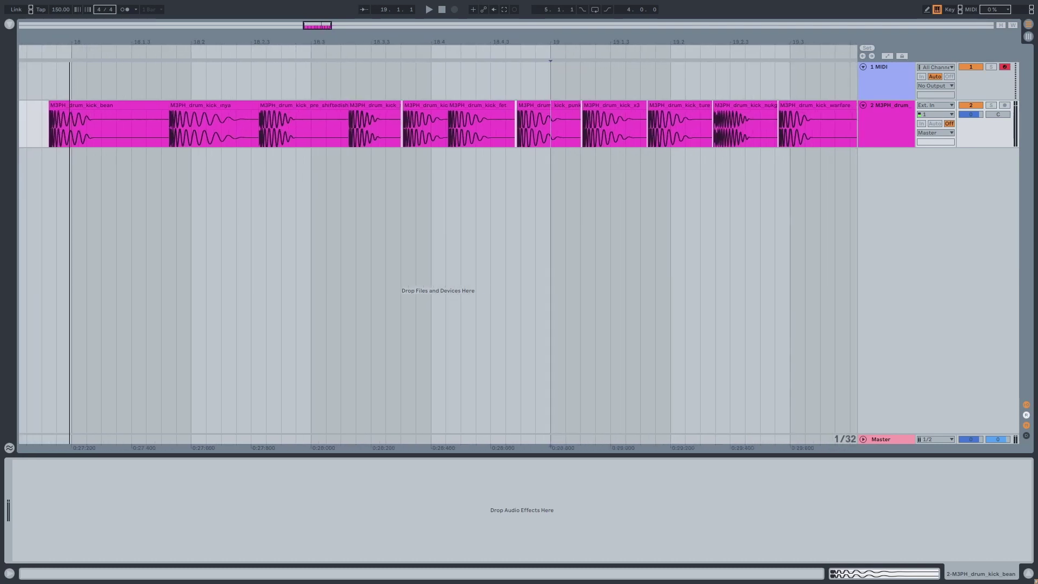
key(minus)
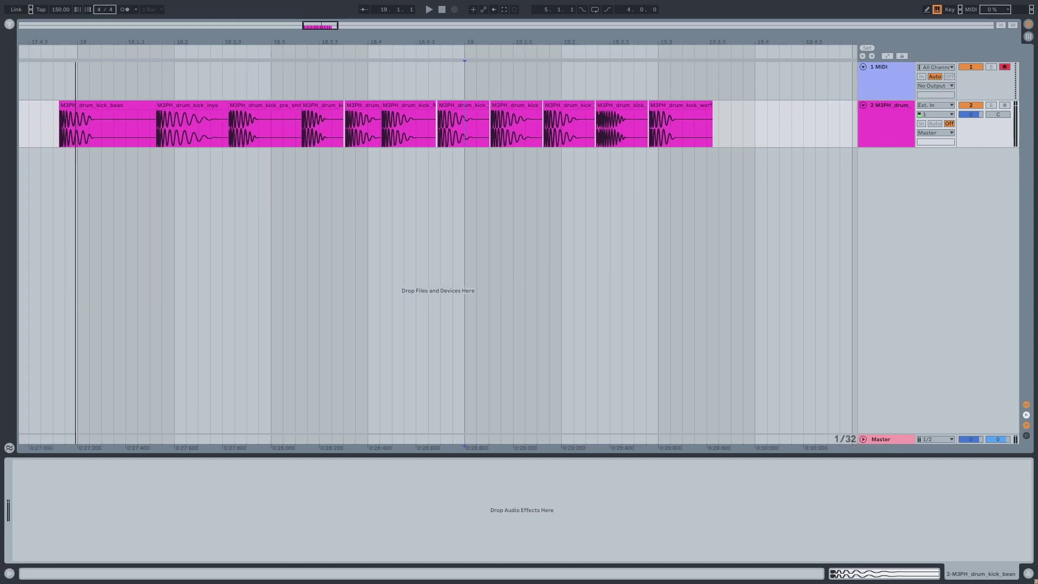
key(plus)
key(plus)
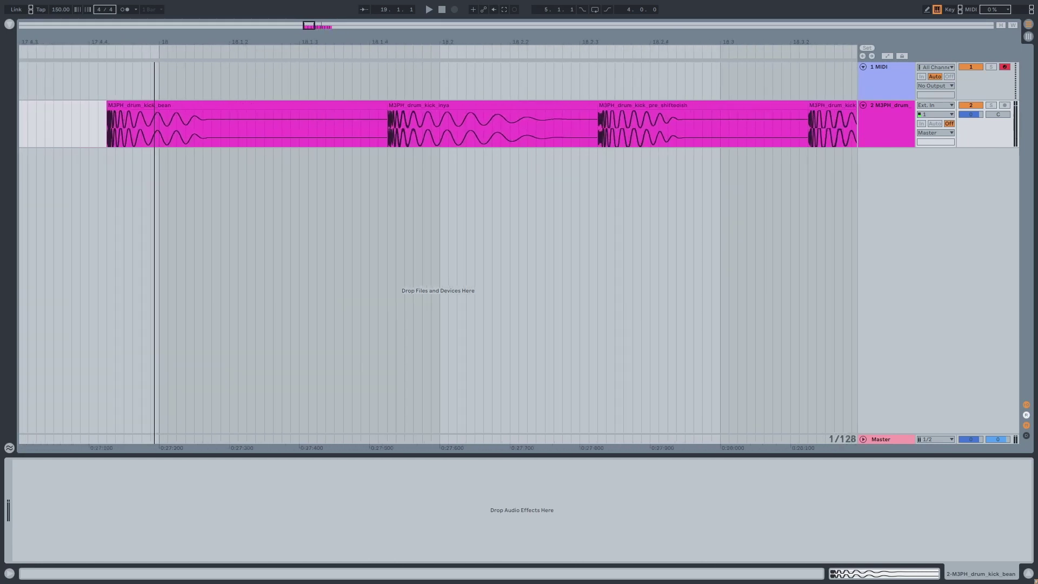
drag(156, 42, 46, 16)
key(minus)
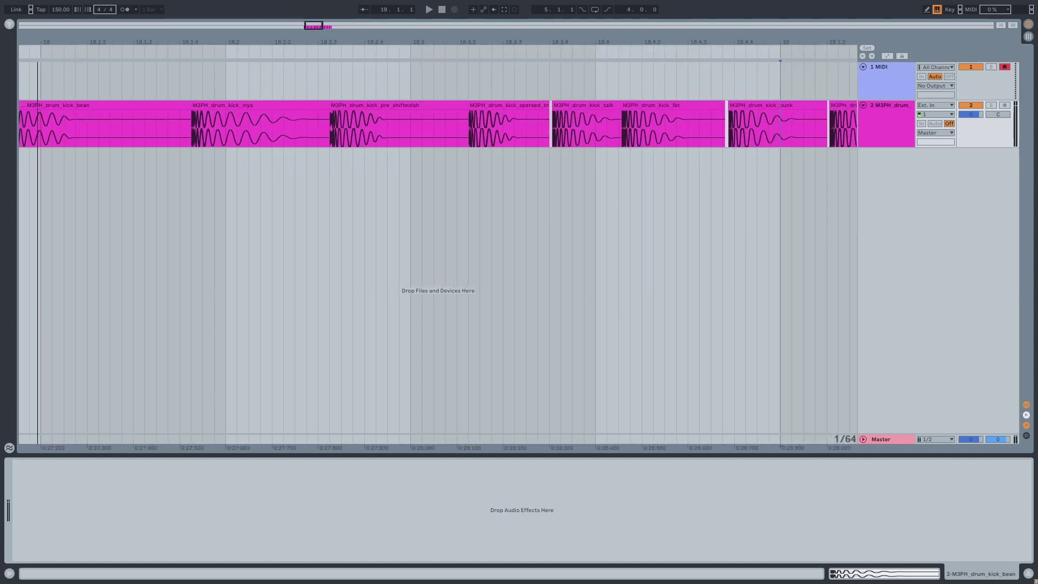
key(plus)
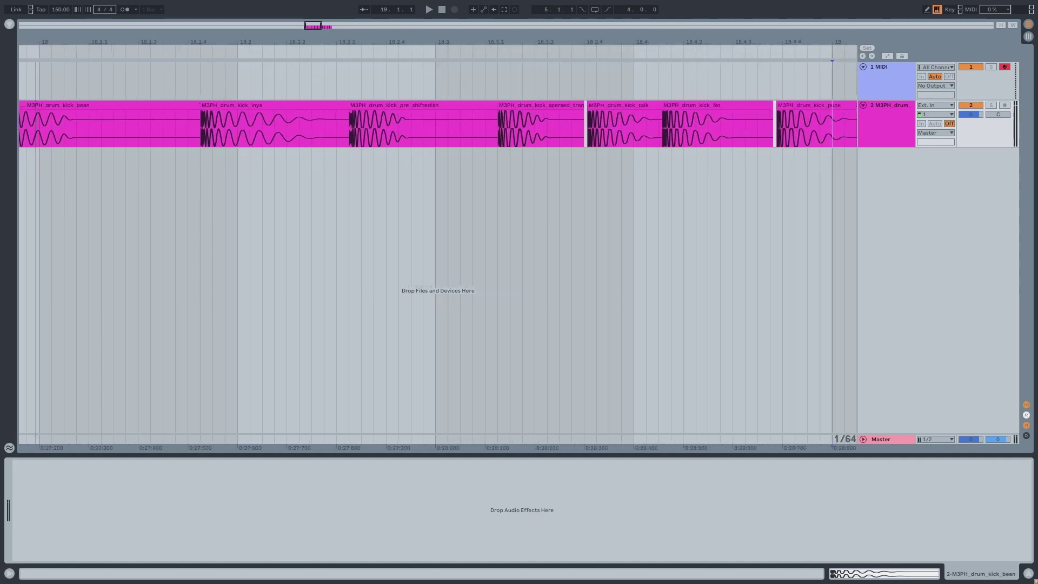
key(minus)
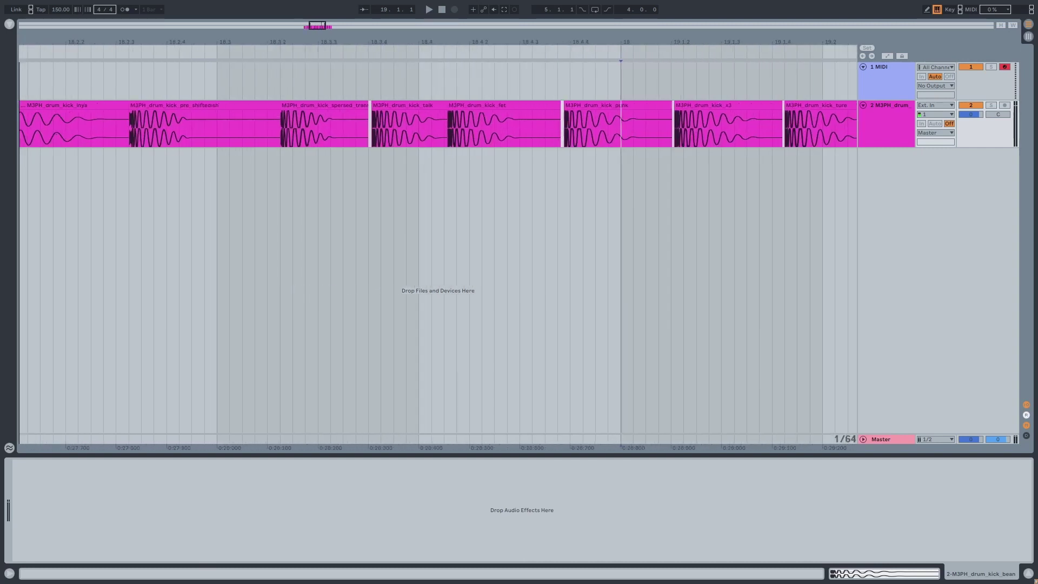
drag(19, 41, 201, 37)
key(minus)
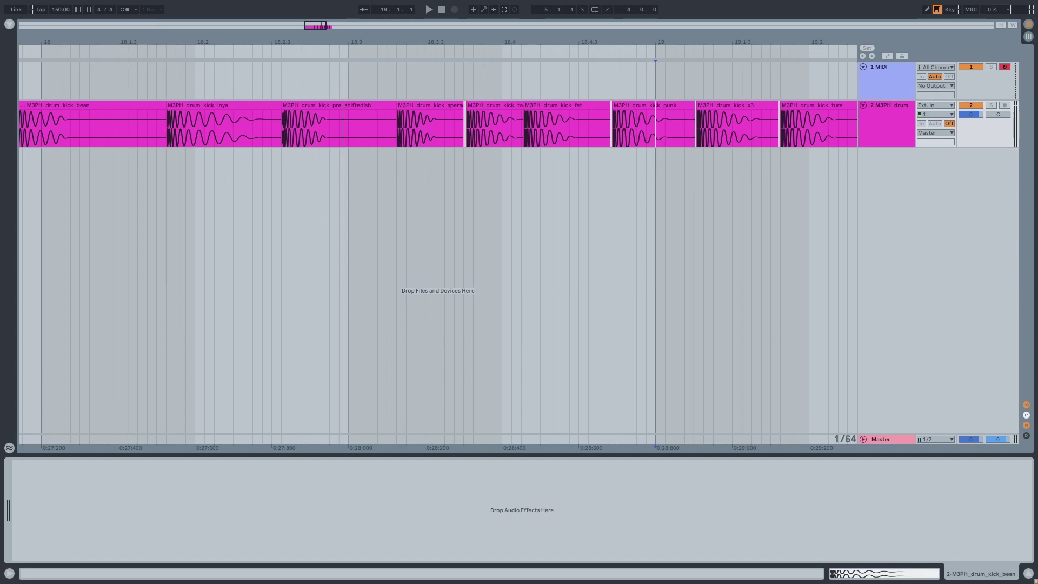
mouse_move(343, 38)
mouse_down()
mouse_move(360, 36)
mouse_move(333, 28)
mouse_up()
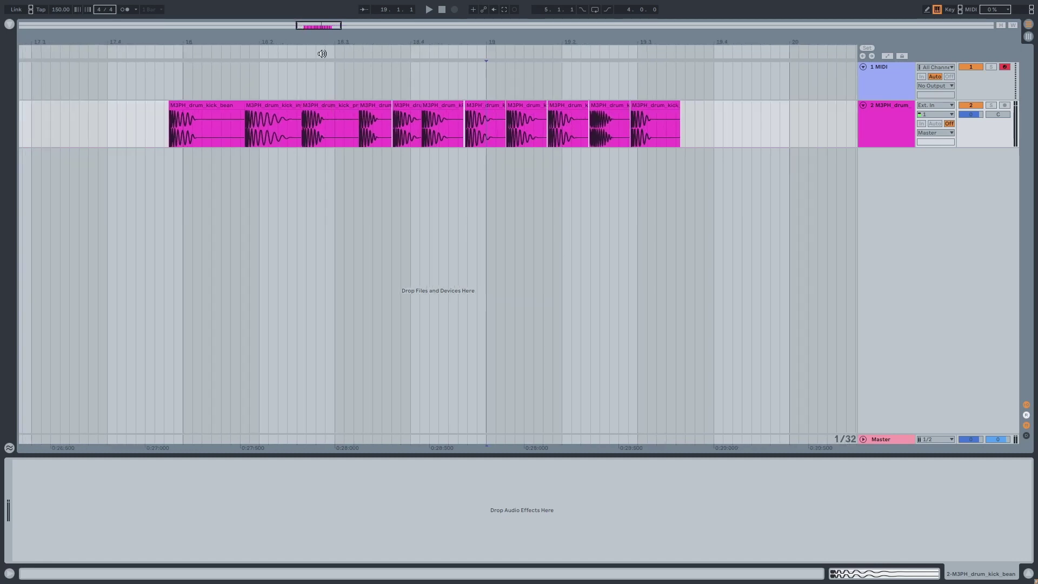
Highlight the main body of the kick_spersed_transient clip and of the kick_talk clip, and clear the selection.
drag(358, 125, 377, 124)
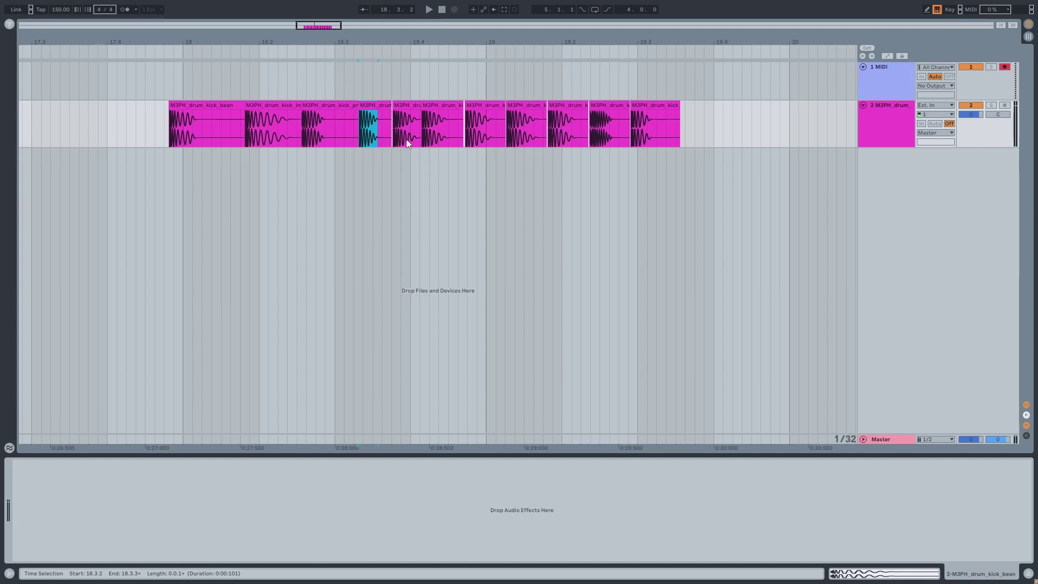
drag(394, 138, 416, 138)
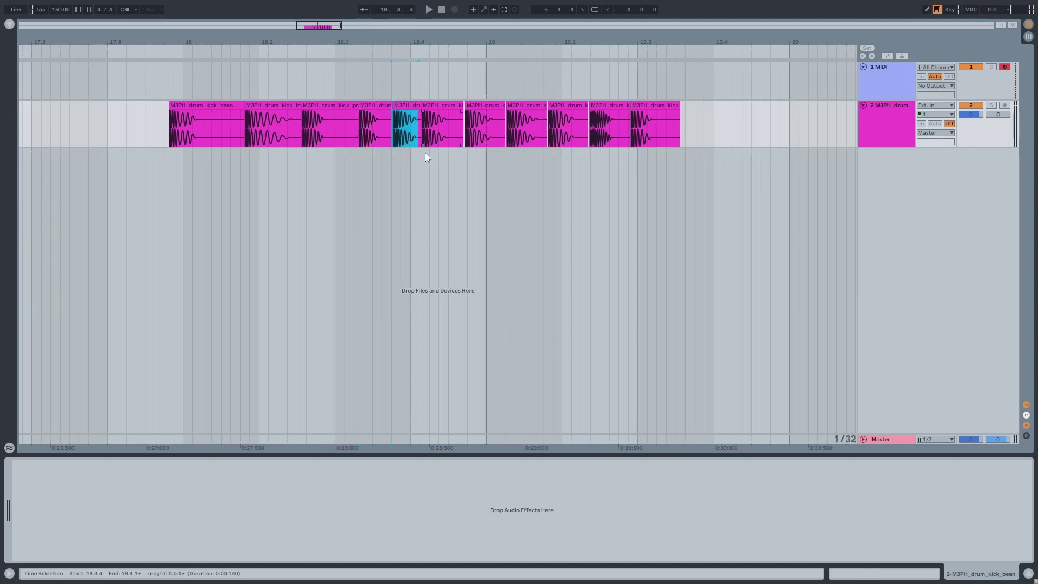
click(428, 201)
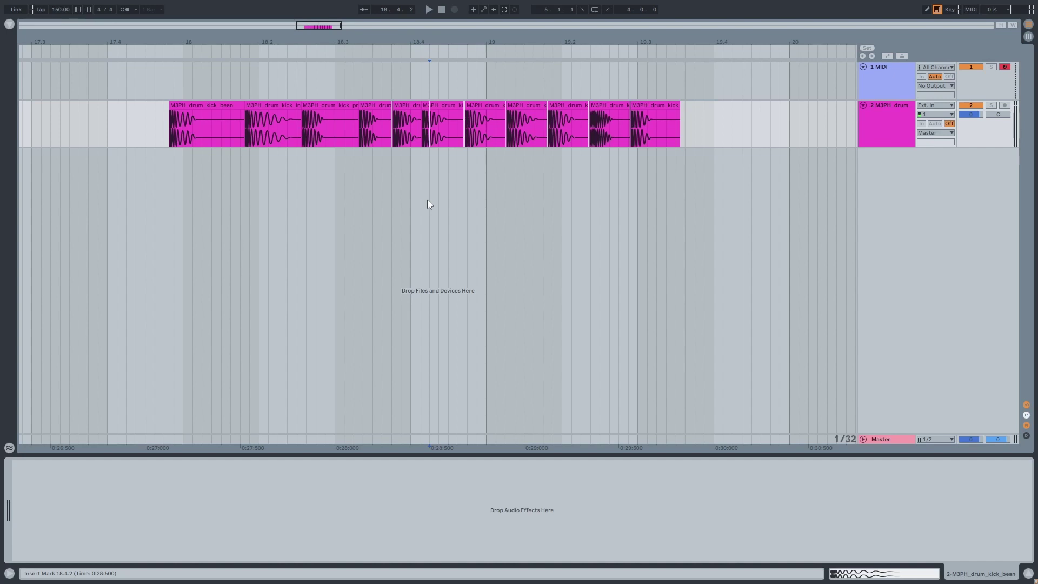
Select the kick_bean clip for a close look at its waveform and solo the kick audio track.
mouse_move(319, 26)
mouse_down()
mouse_move(308, 81)
mouse_move(299, 25)
mouse_move(311, 27)
mouse_up()
click(160, 106)
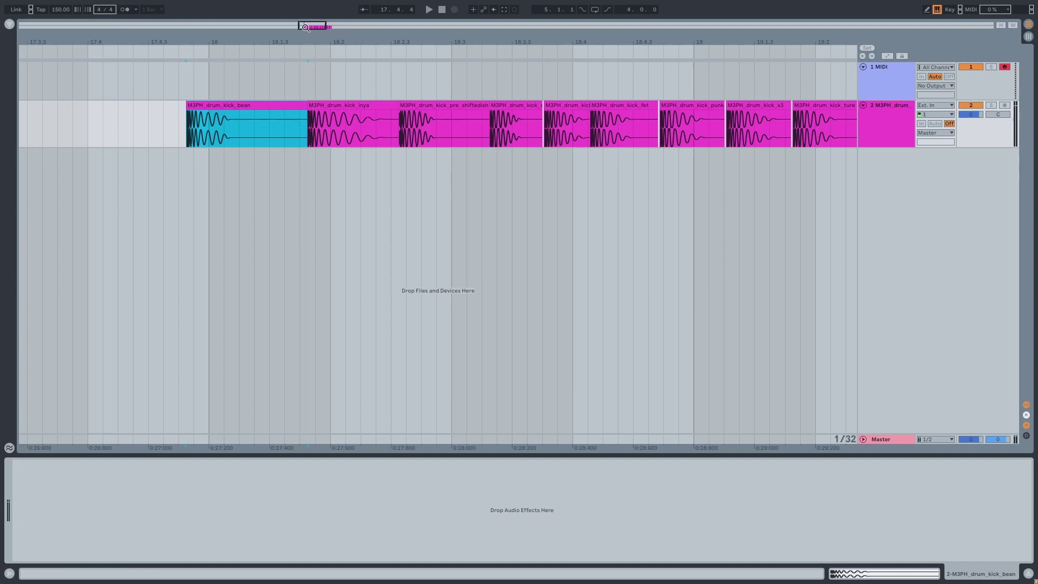
drag(131, 42, 130, 69)
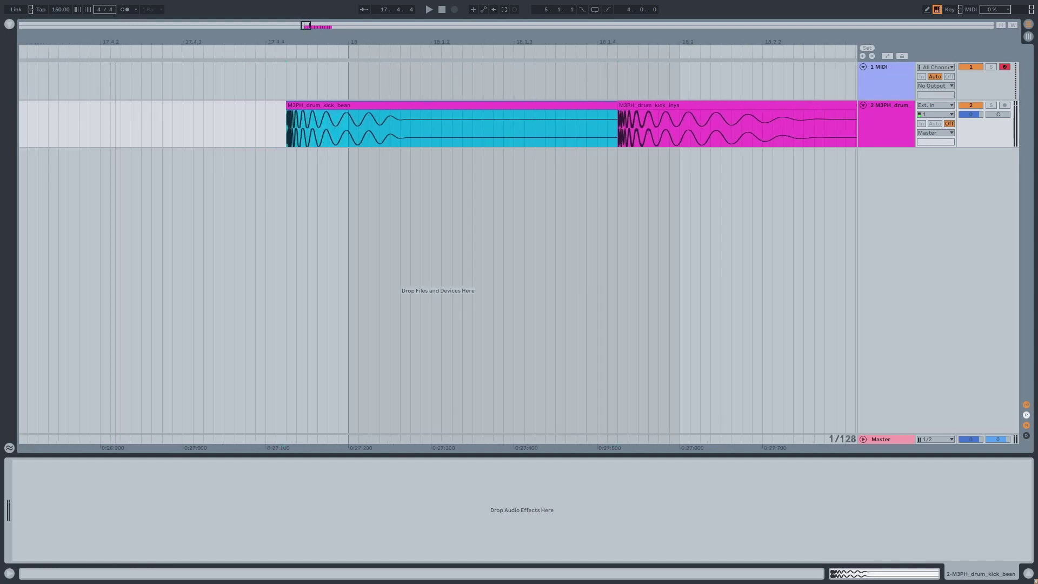
key(minus)
key(minus)
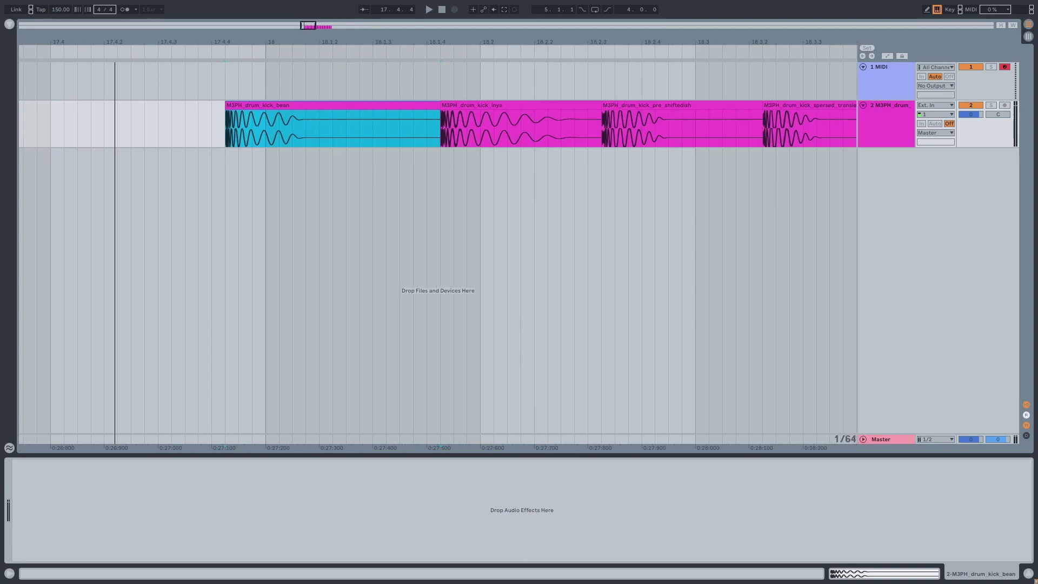
click(991, 106)
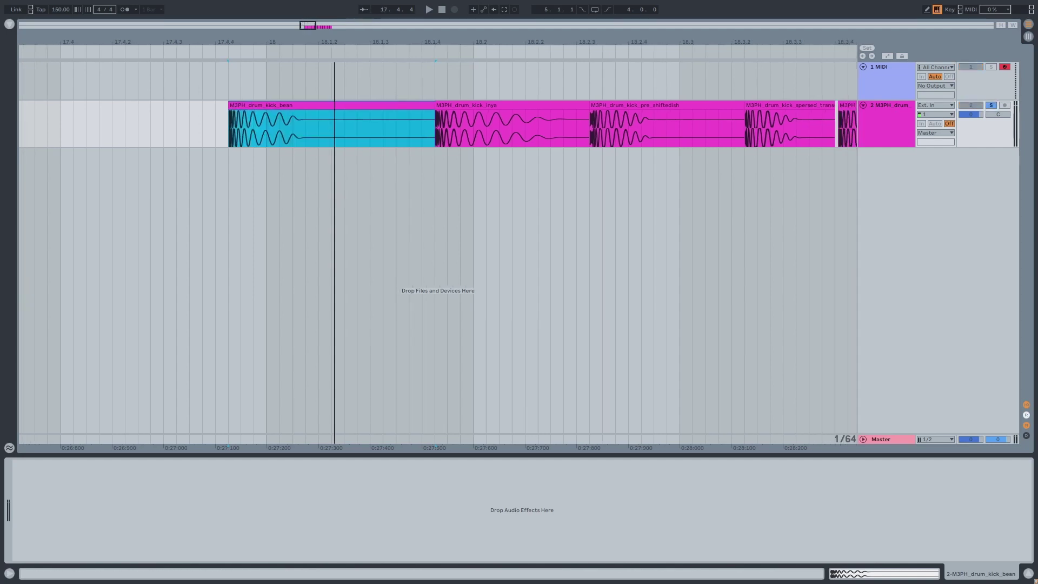
scroll(248, 125, down, 3)
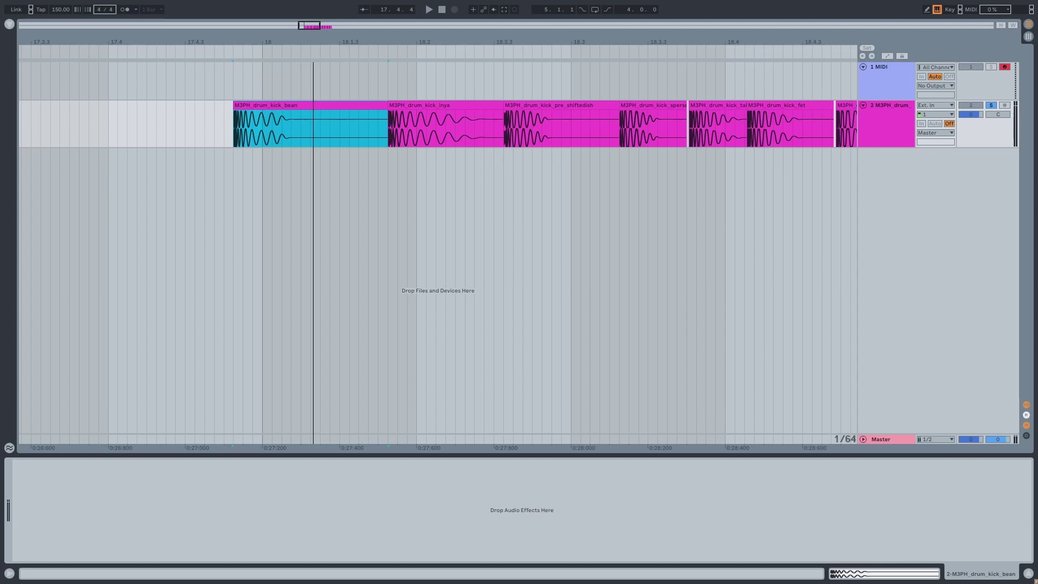
drag(313, 41, 20, 69)
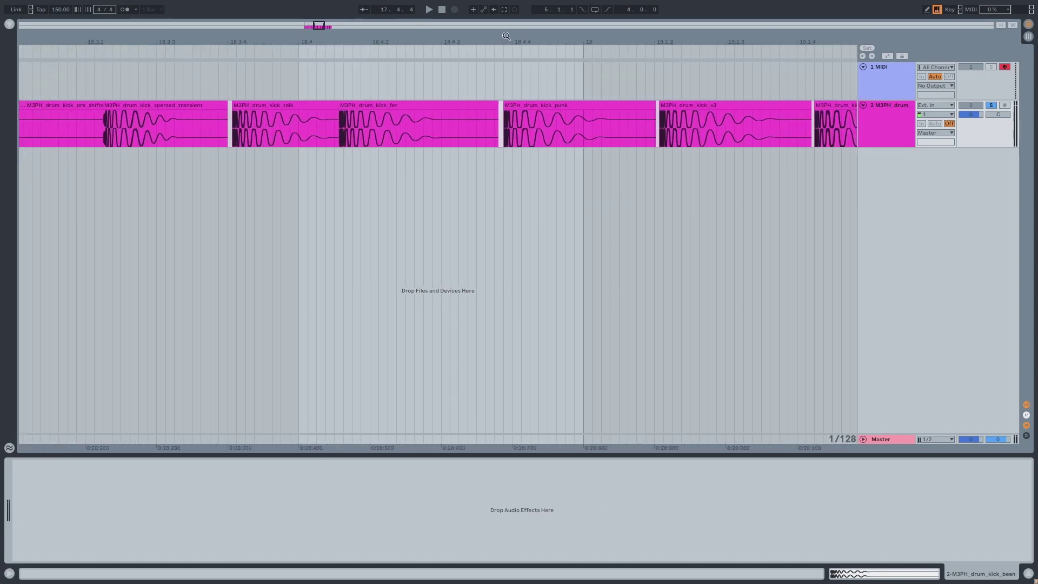
Inspect the kick_fet and kick_punk clips, highlight the cycles after kick_fet's transient, and select the kick_talk clip for comparison.
click(404, 112)
shift+click(517, 104)
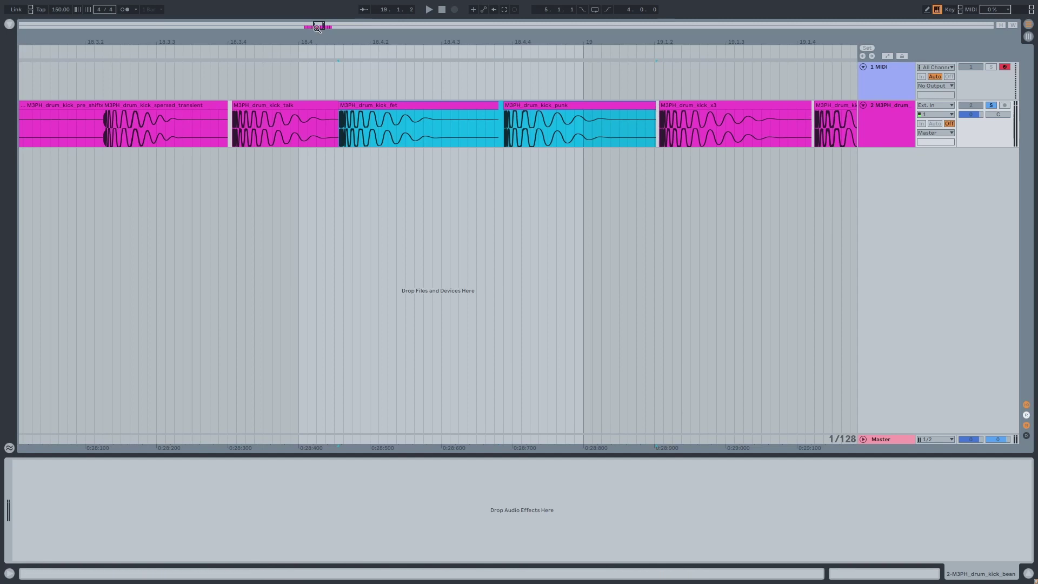
drag(318, 27, 99, 83)
click(407, 120)
drag(407, 122, 568, 122)
drag(319, 25, 220, 4)
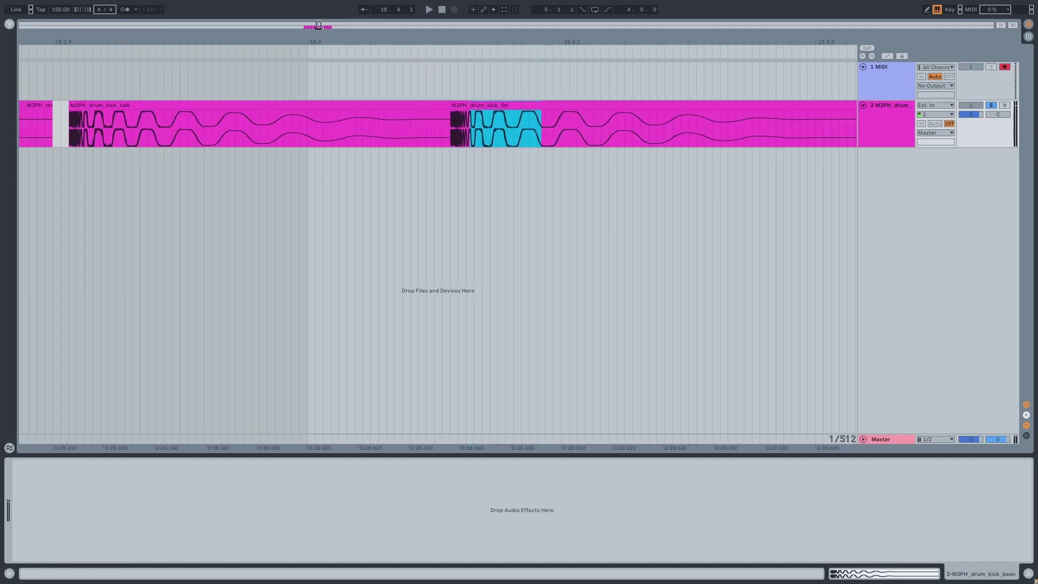
drag(319, 26, 310, 25)
click(666, 105)
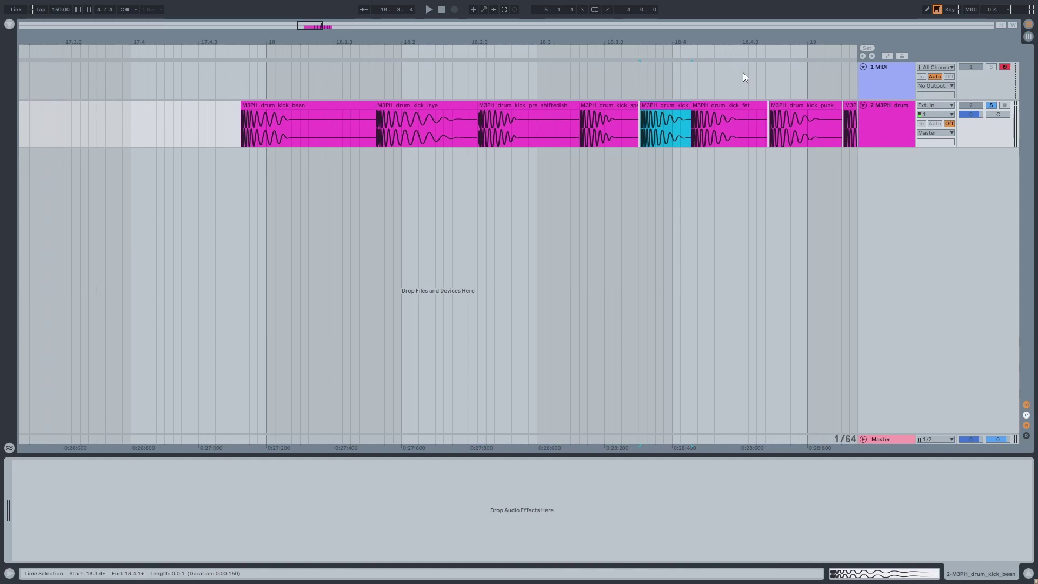
Delete all the kick clips from the arrangement and turn off solo on the audio track.
mouse_move(306, 25)
mouse_down()
mouse_move(308, 48)
mouse_move(308, 10)
mouse_up()
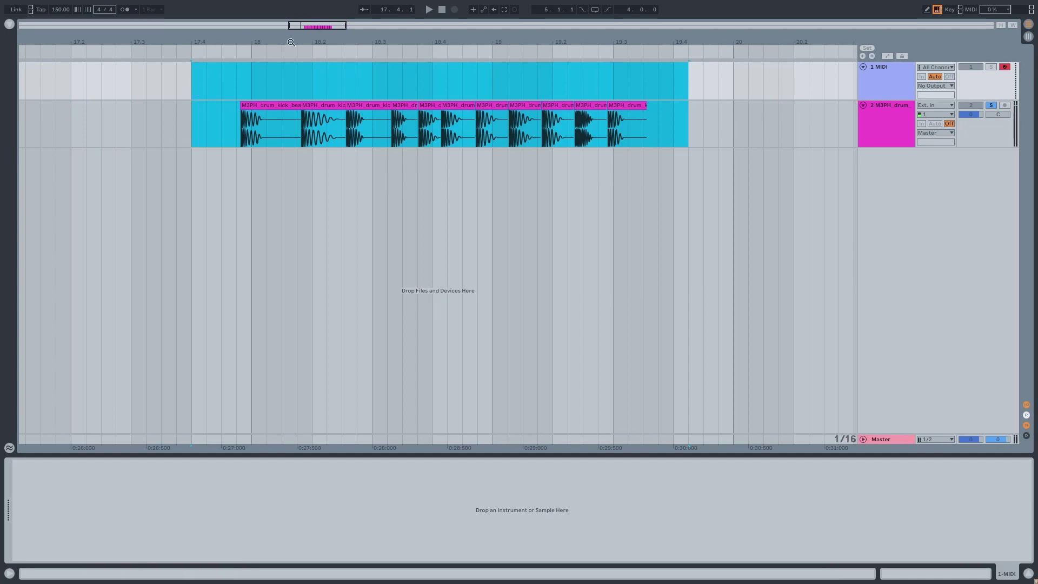
key(Delete)
drag(317, 25, 301, 15)
click(894, 93)
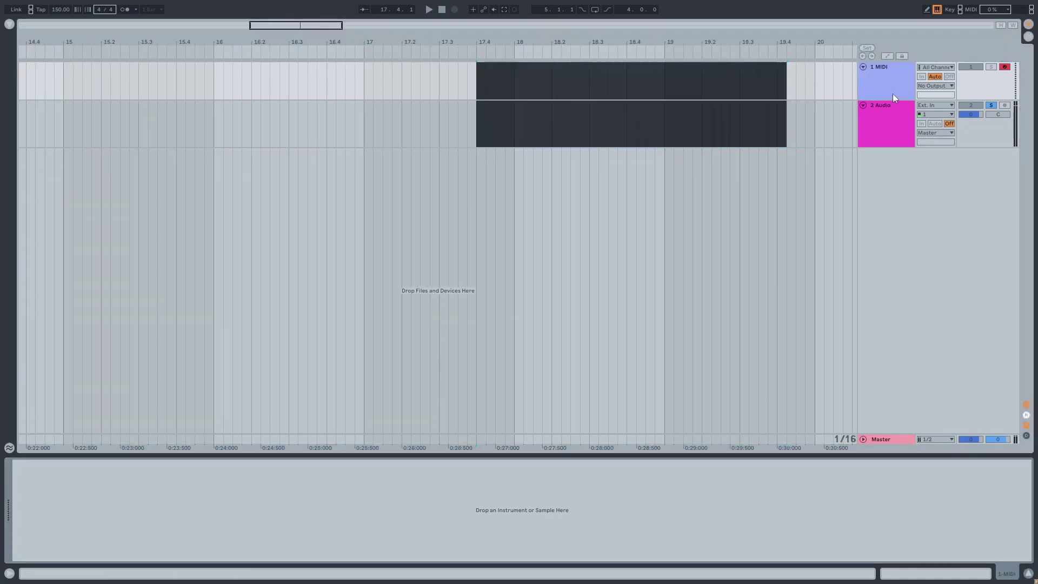
click(992, 106)
Load Phase Plant on the MIDI track and add an Analog generator set to a sine wave.
click(898, 91)
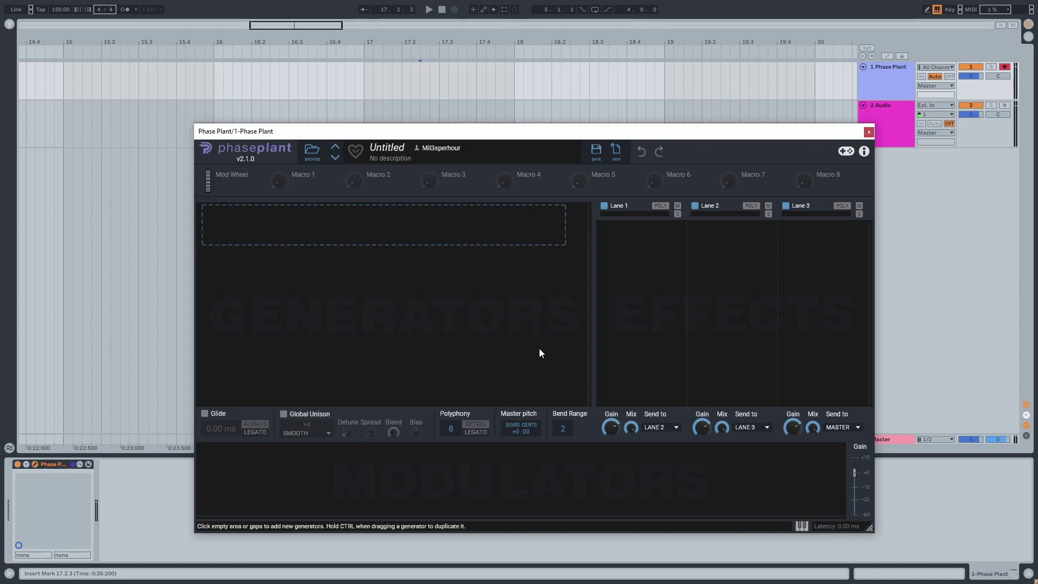
click(489, 242)
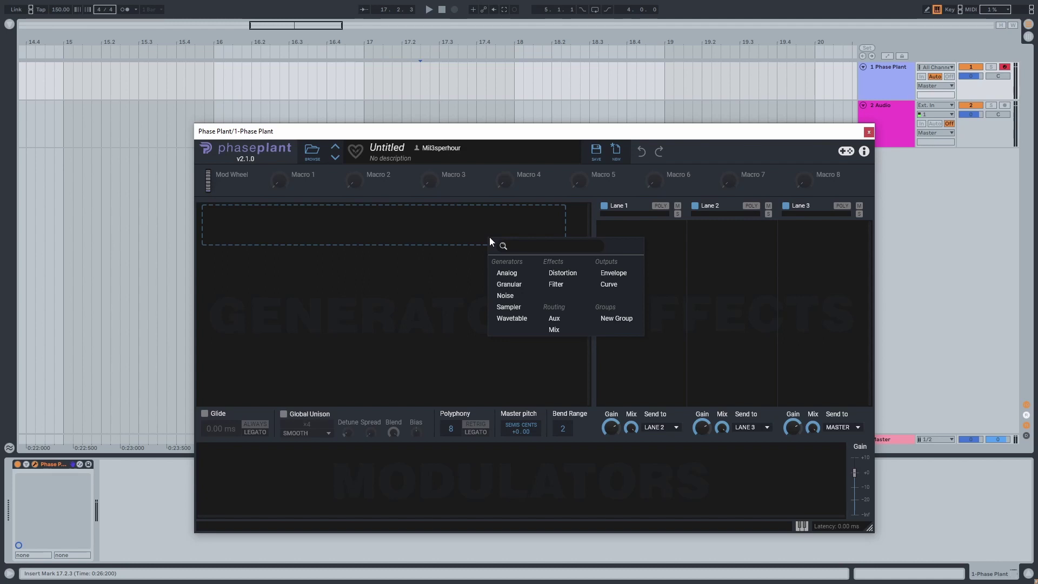
click(506, 272)
click(502, 266)
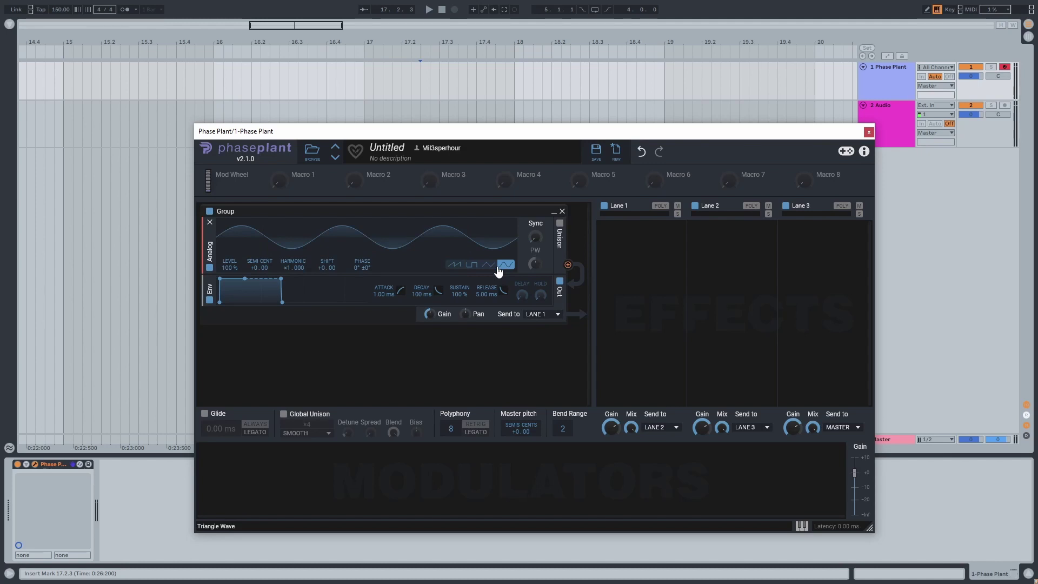
drag(341, 137, 295, 95)
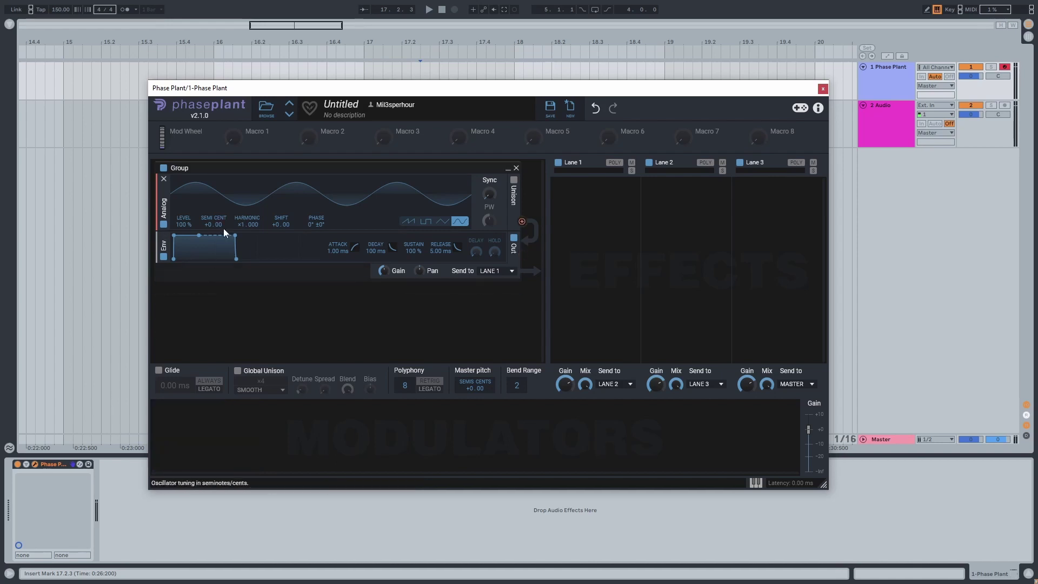
Add an LFO modulator, reshape its pyramid curve into a ramp falling from 100% to 0%, and set it to one-shot.
click(229, 445)
click(254, 392)
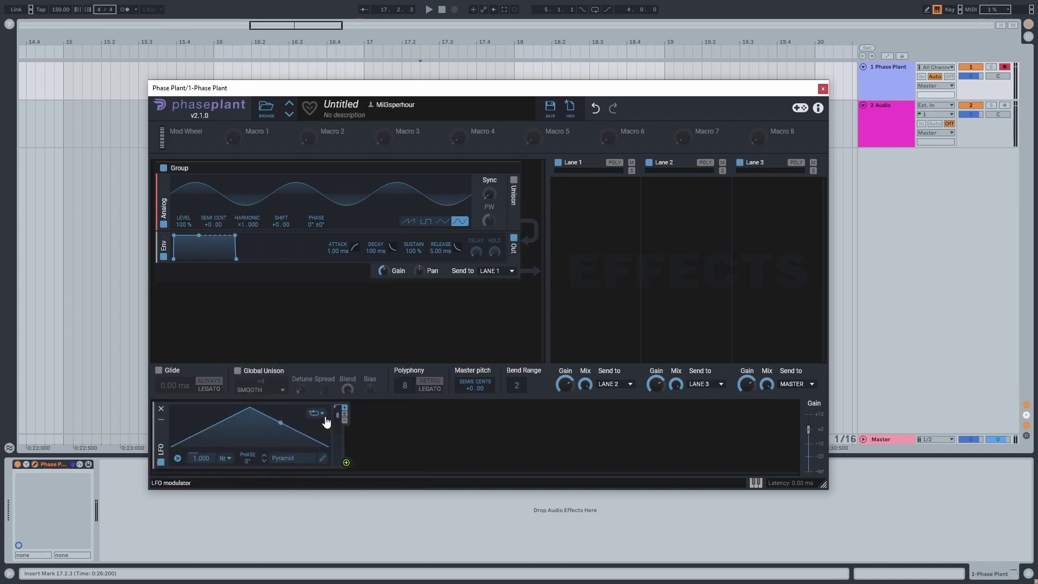
click(323, 459)
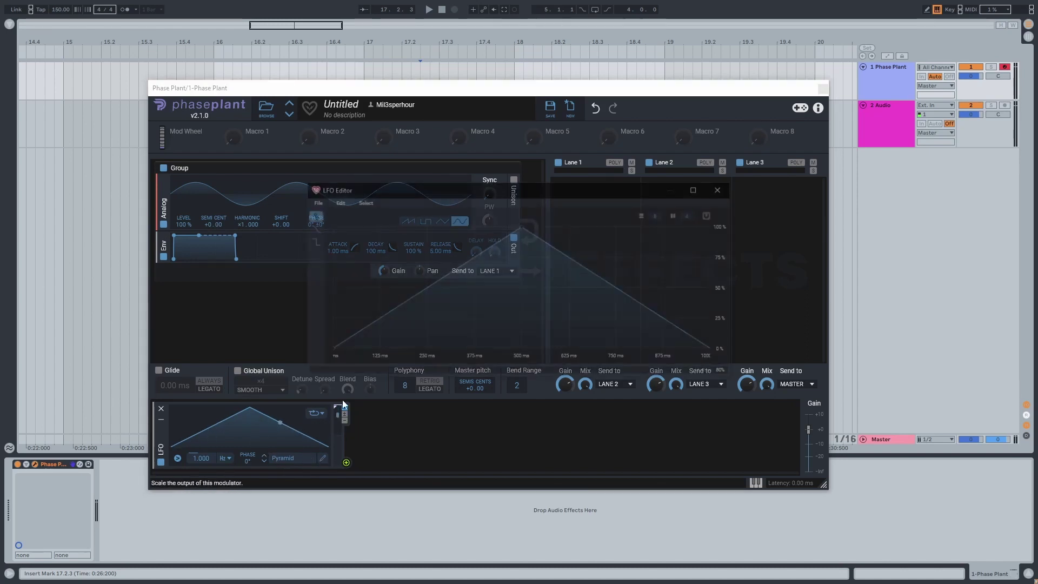
drag(525, 228, 319, 223)
click(290, 330)
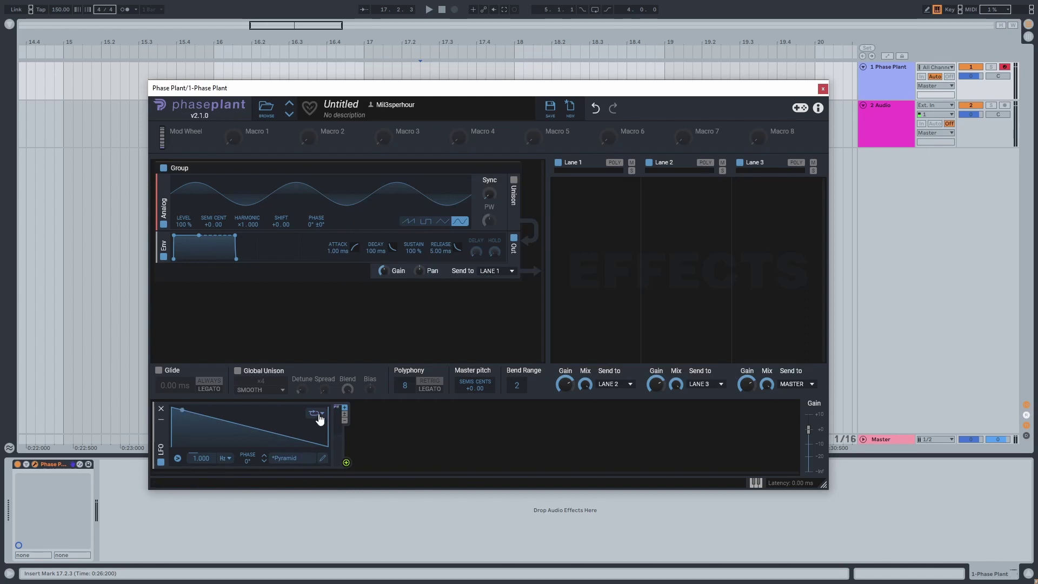
click(316, 414)
click(324, 455)
Bend the LFO ramp into a steep initial drop with a long tail, placing nodes at about 27 ms, 40% and 290 ms, 13%.
click(323, 458)
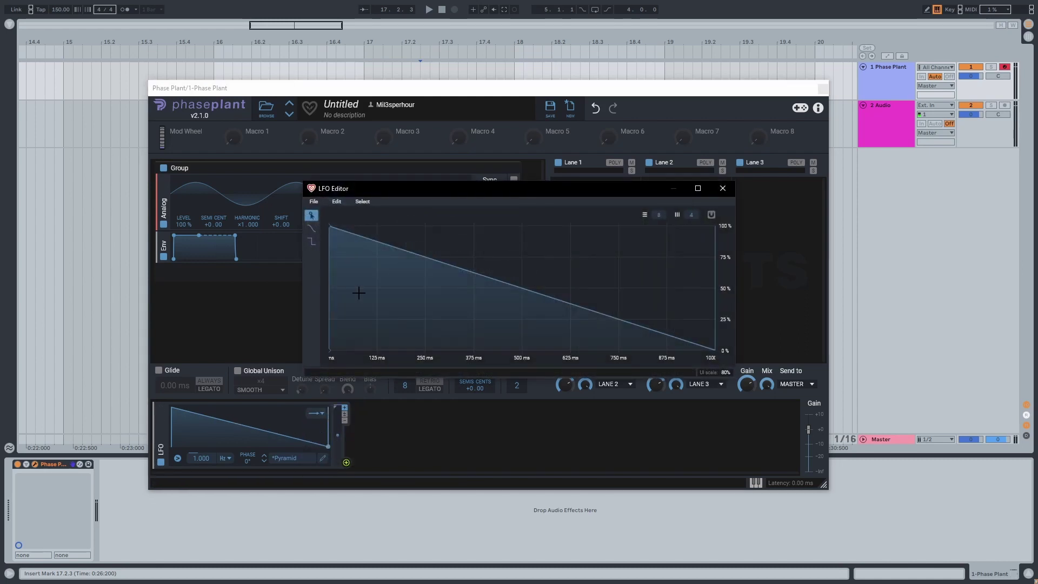
drag(375, 241, 345, 297)
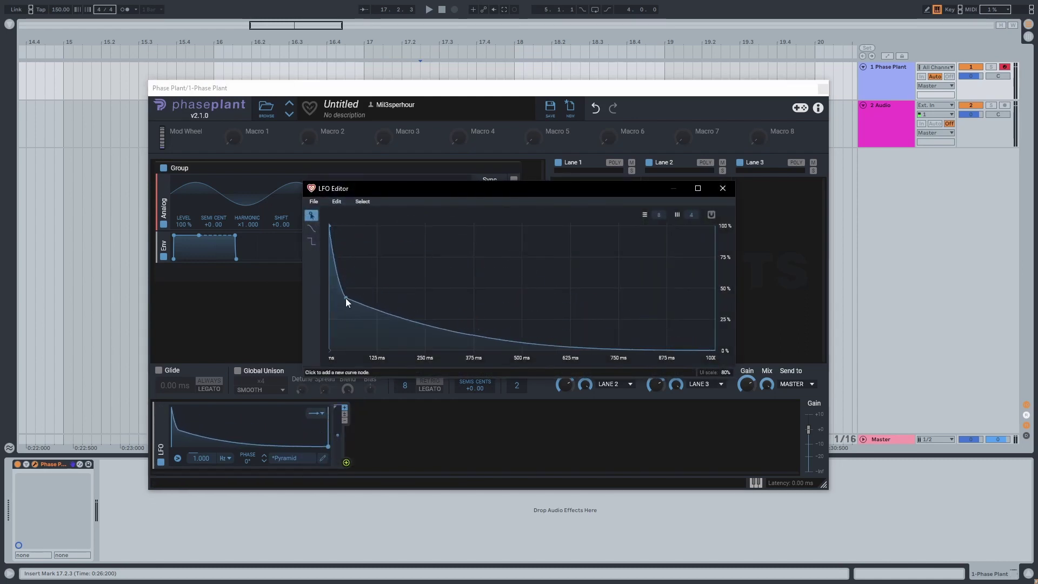
drag(417, 320, 442, 326)
drag(345, 193, 326, 268)
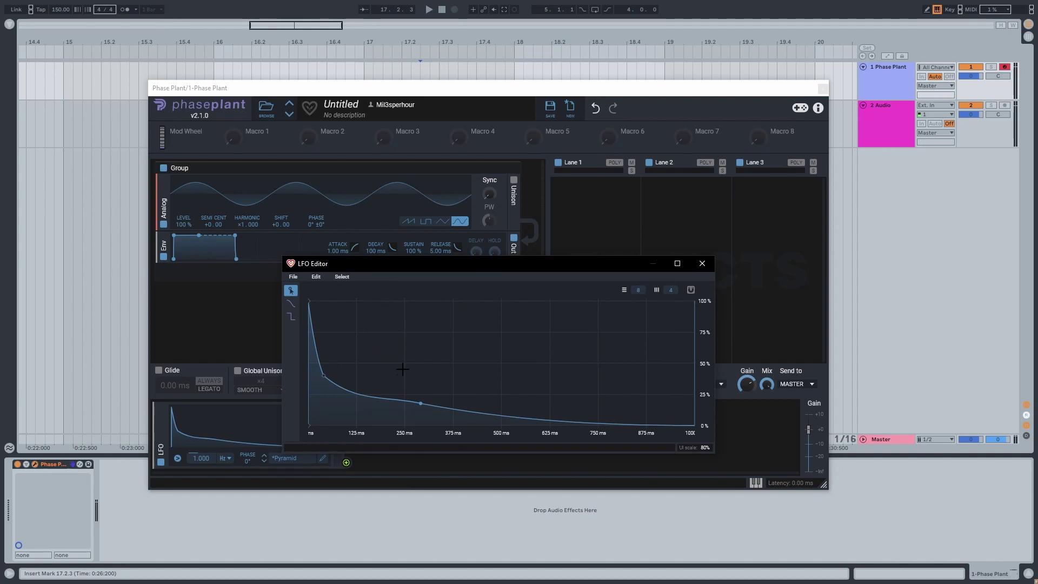
drag(421, 404, 421, 409)
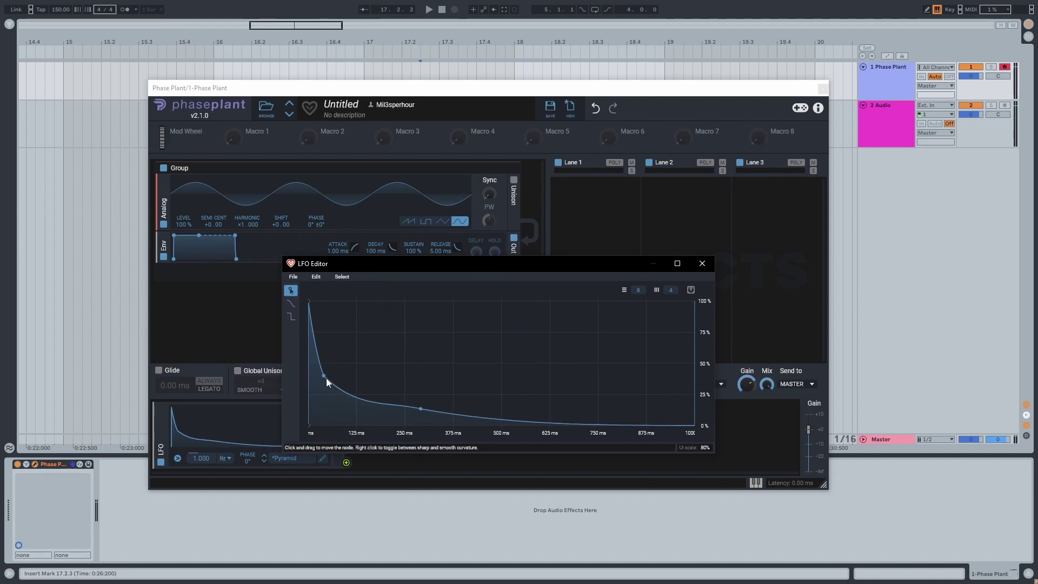
drag(326, 378, 320, 376)
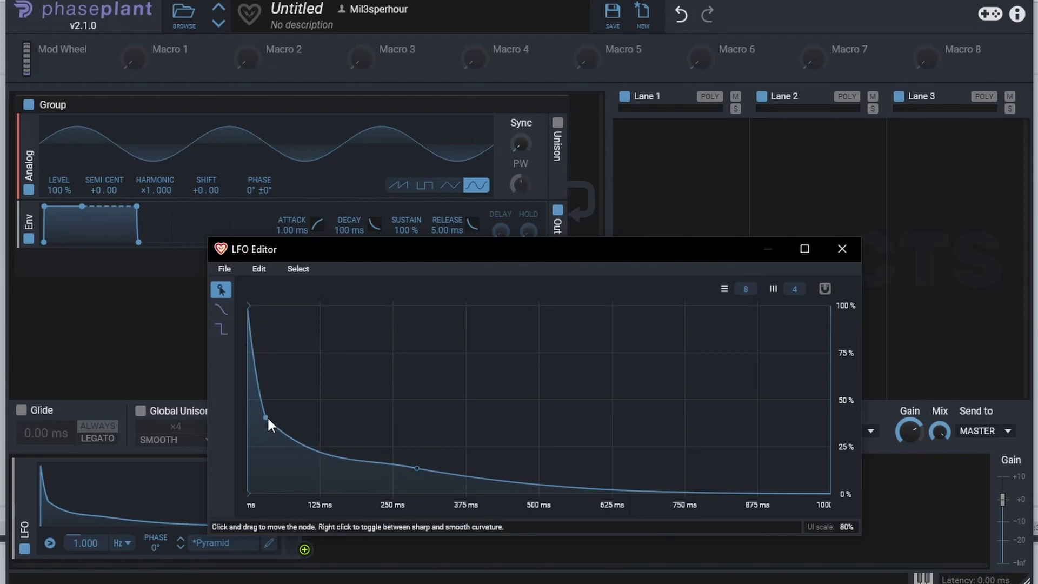
drag(268, 416, 264, 416)
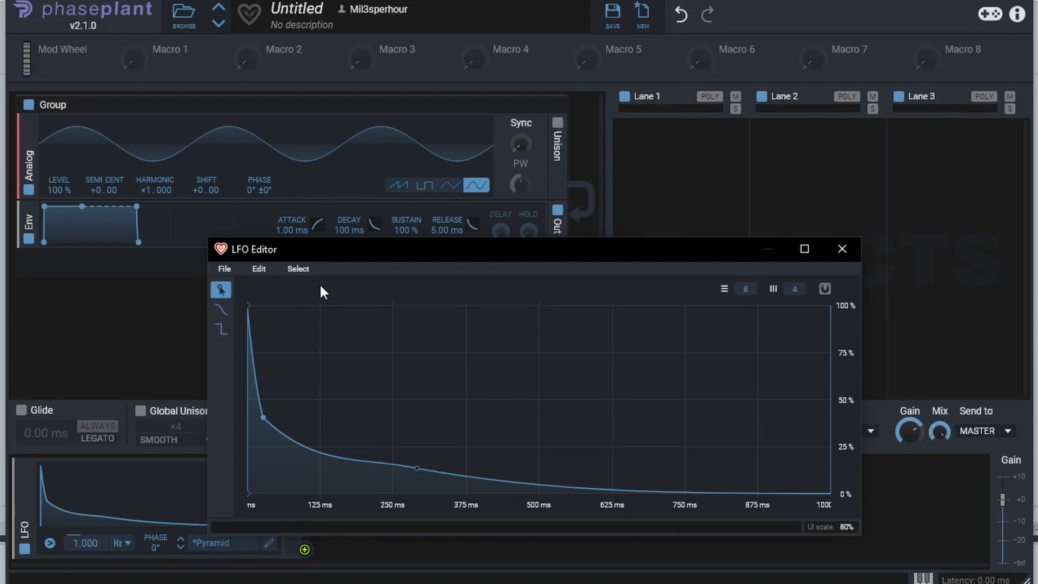
drag(314, 250, 268, 188)
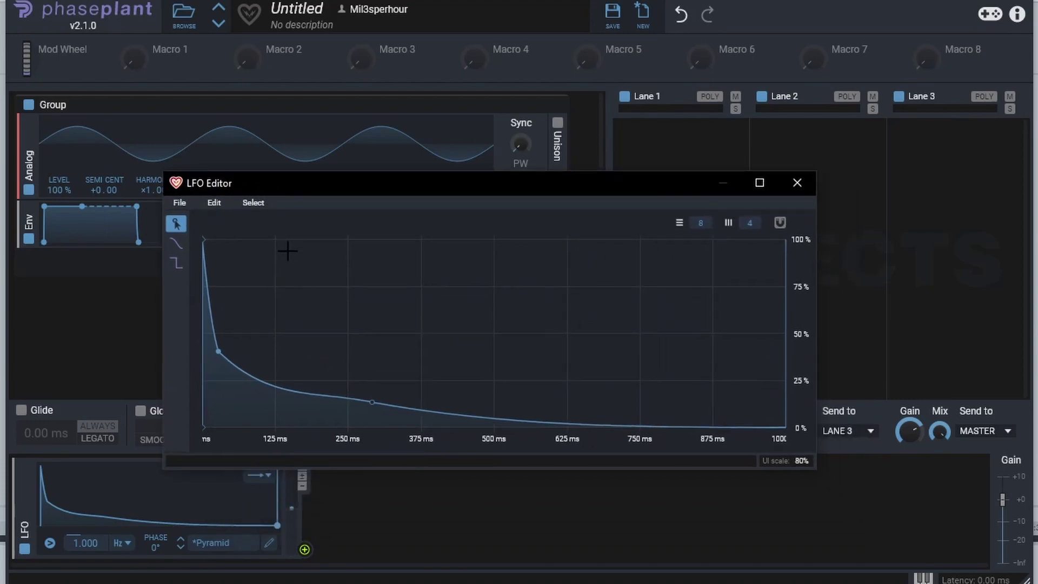
click(797, 183)
Assign the LFO to the Analog oscillator's semitone tuning and raise the modulation depth.
drag(305, 550, 106, 208)
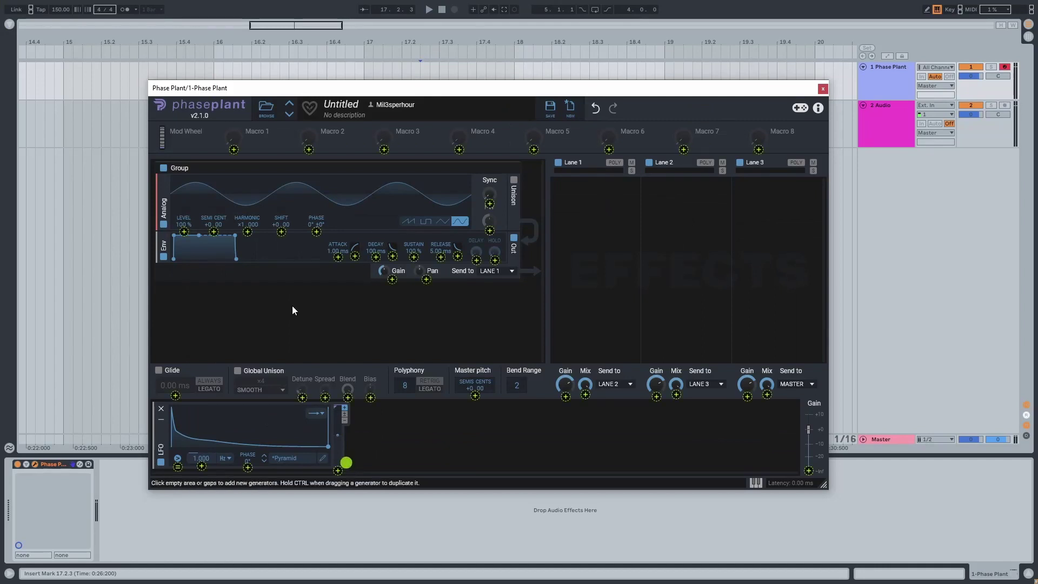
drag(214, 237, 214, 222)
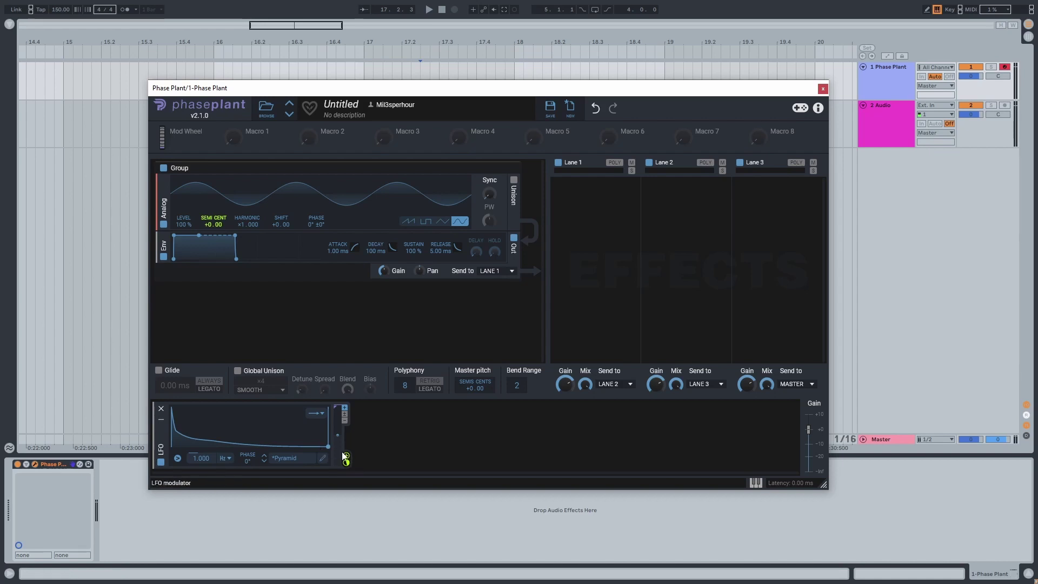
Solo the Phase Plant track and play test notes to audition the pitch sweep.
click(398, 446)
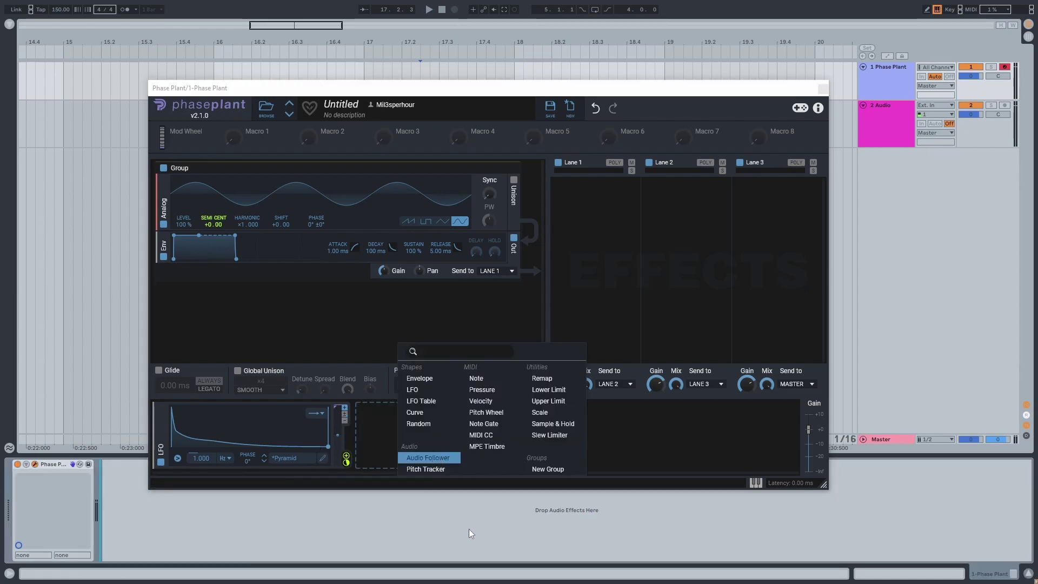
key(m)
key(s)
key(m)
key(s)
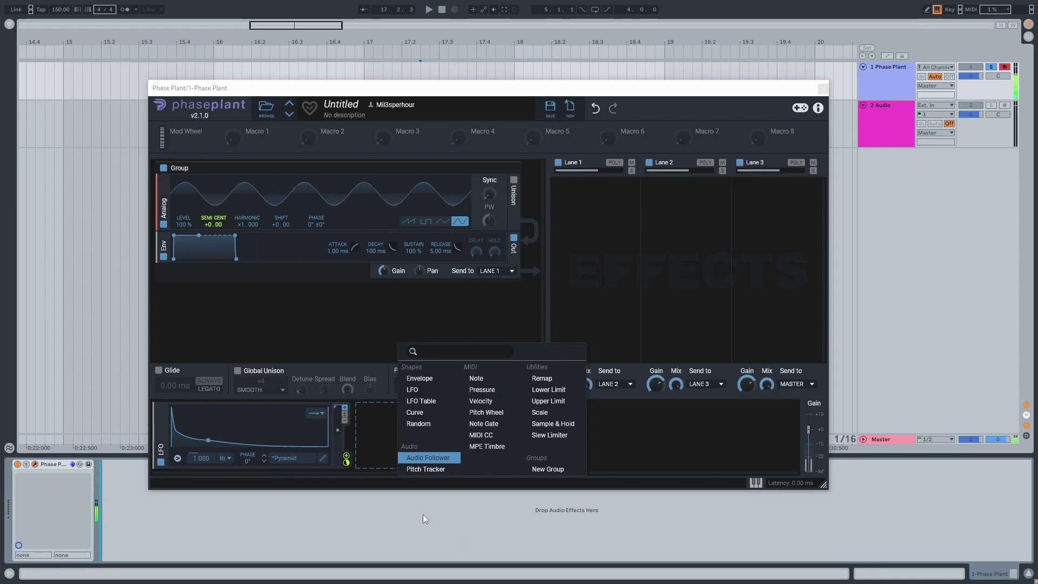
click(415, 514)
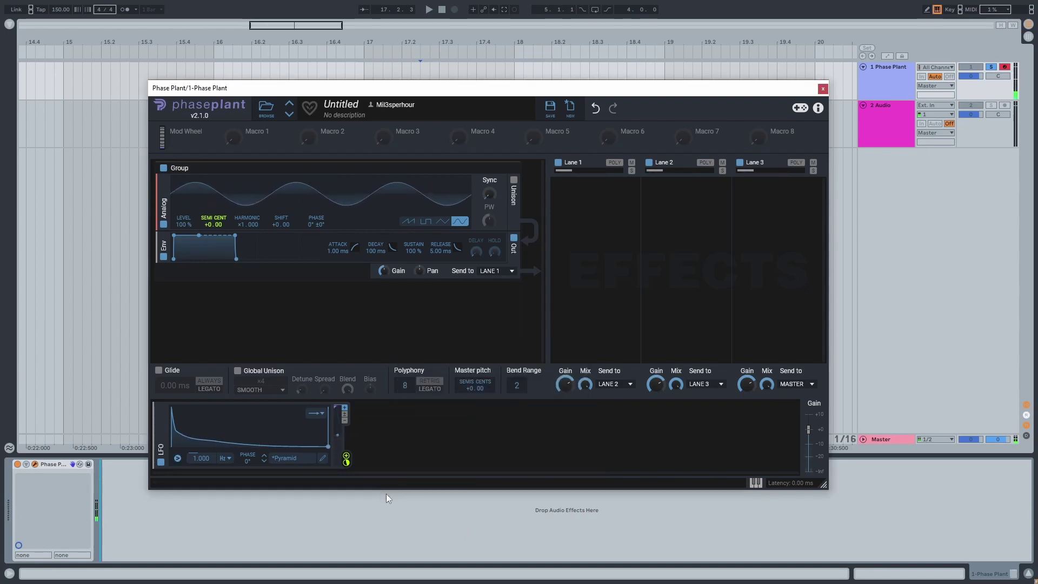
click(379, 514)
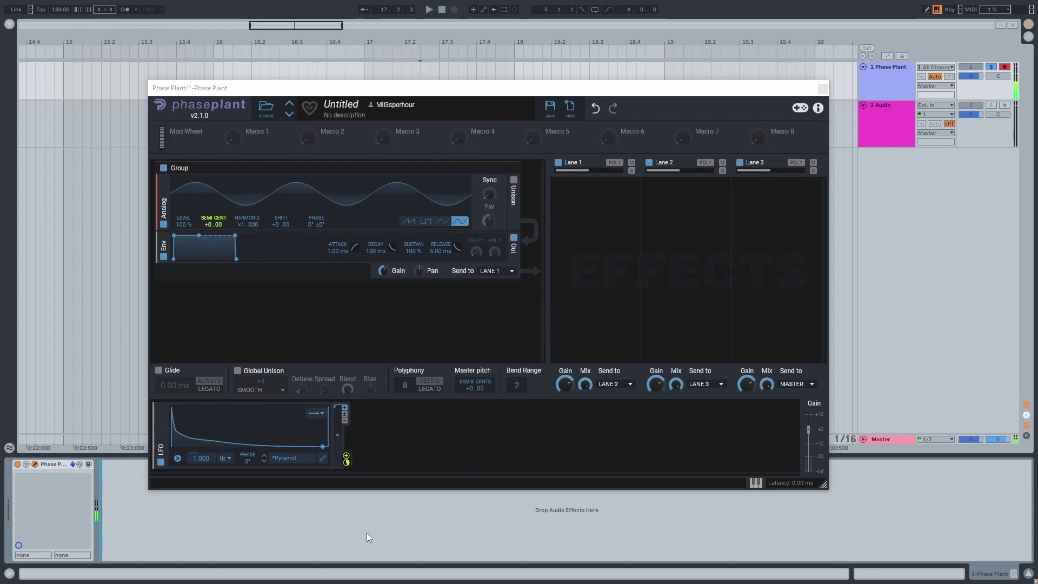
Make the LFO bipolar and move its curve nodes to about 8 ms at -30% and 815 ms at -90%, auditioning the kick.
click(345, 415)
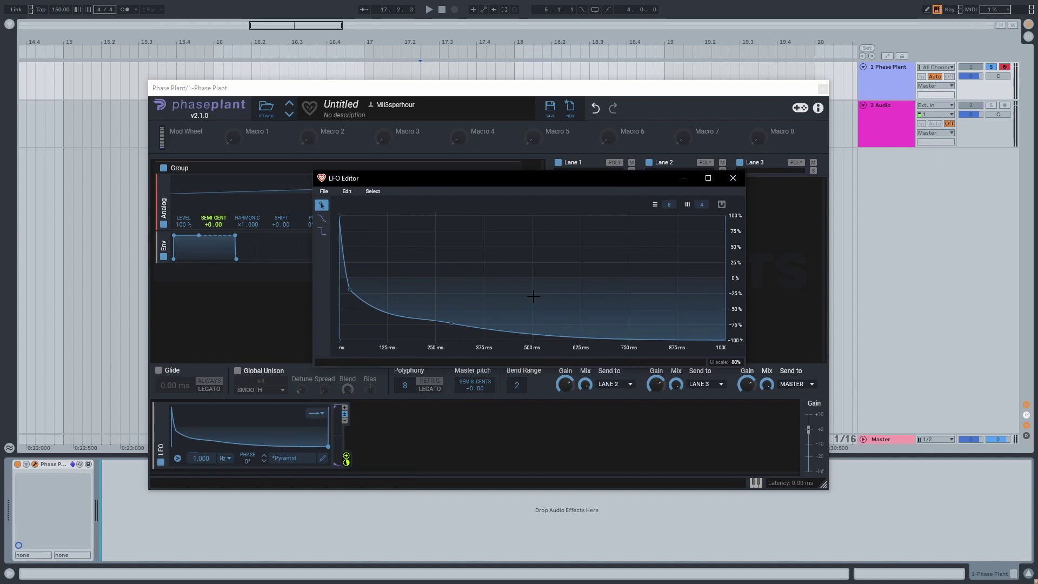
click(547, 495)
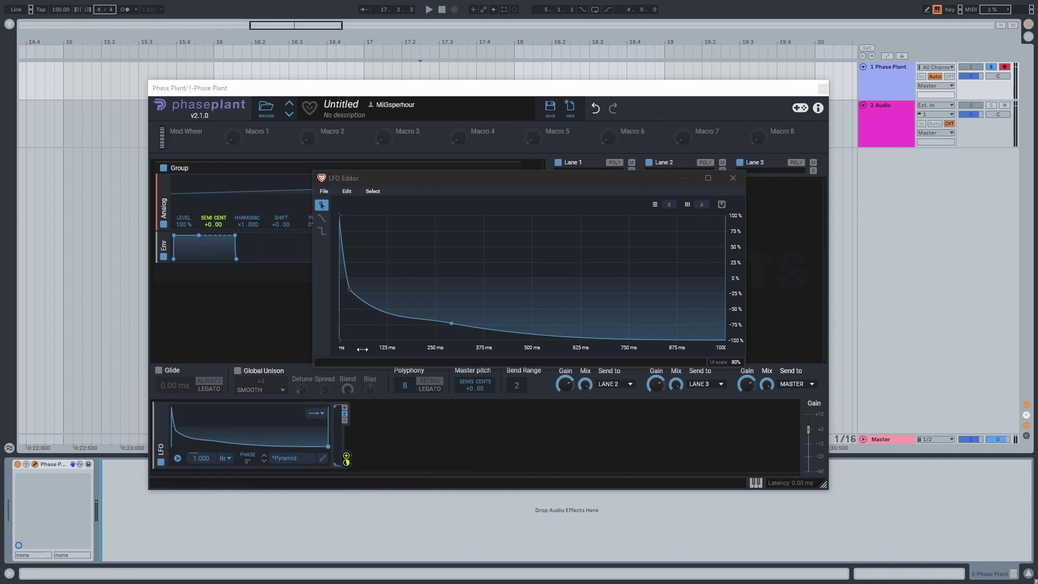
click(350, 290)
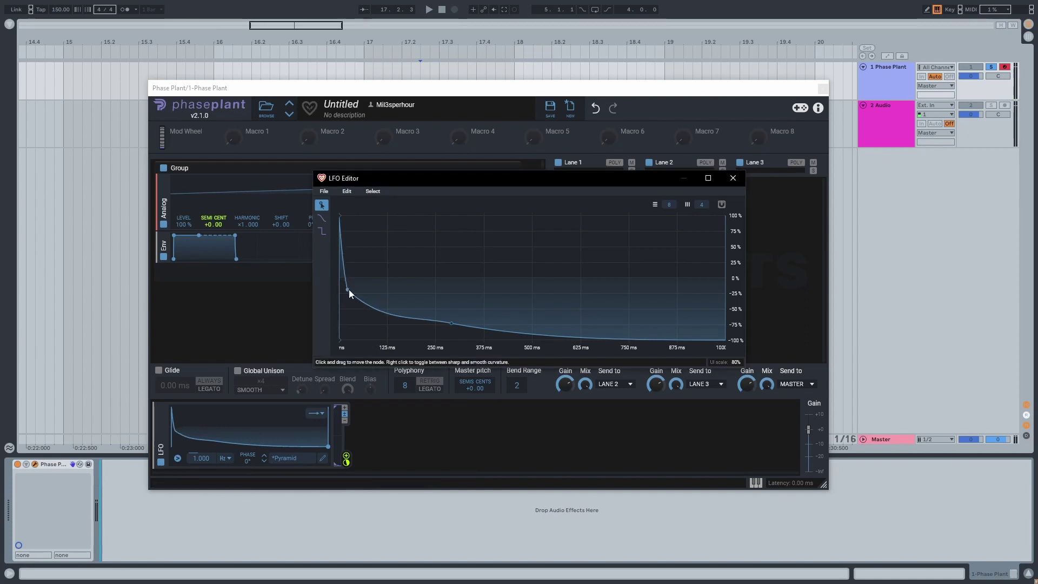
click(440, 531)
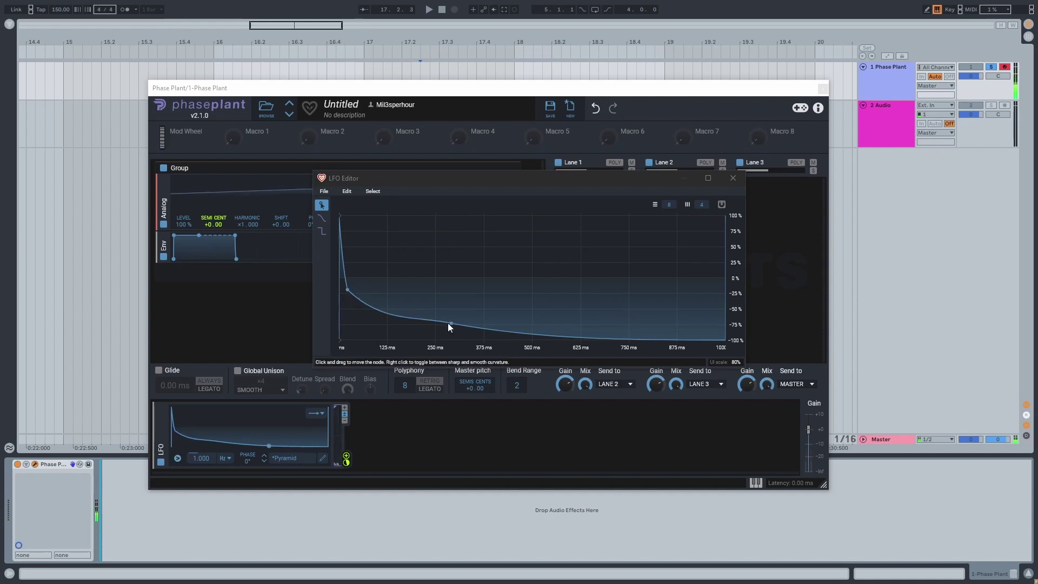
drag(448, 323, 459, 328)
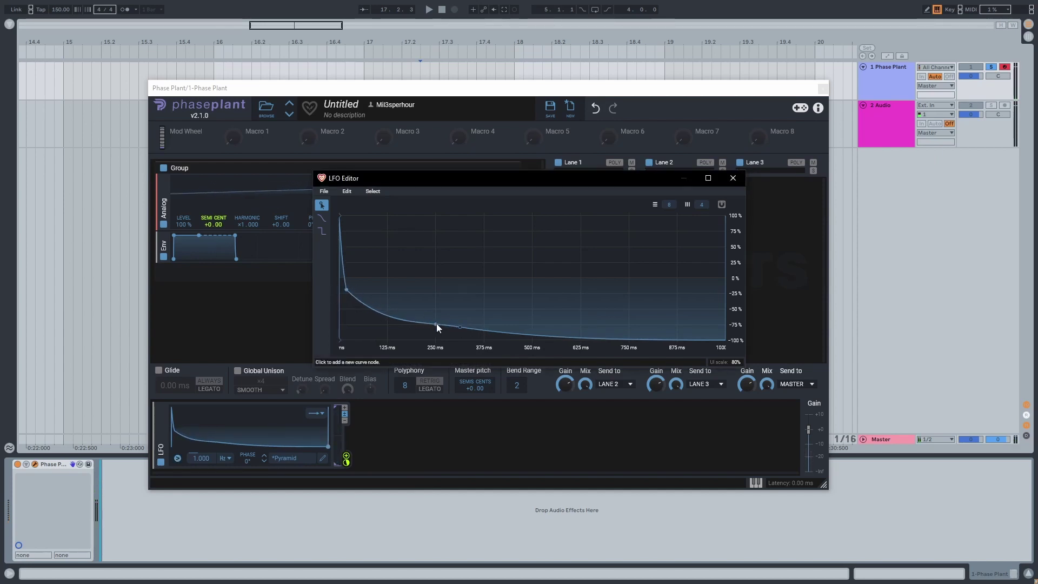
drag(346, 290, 346, 296)
drag(460, 326, 551, 327)
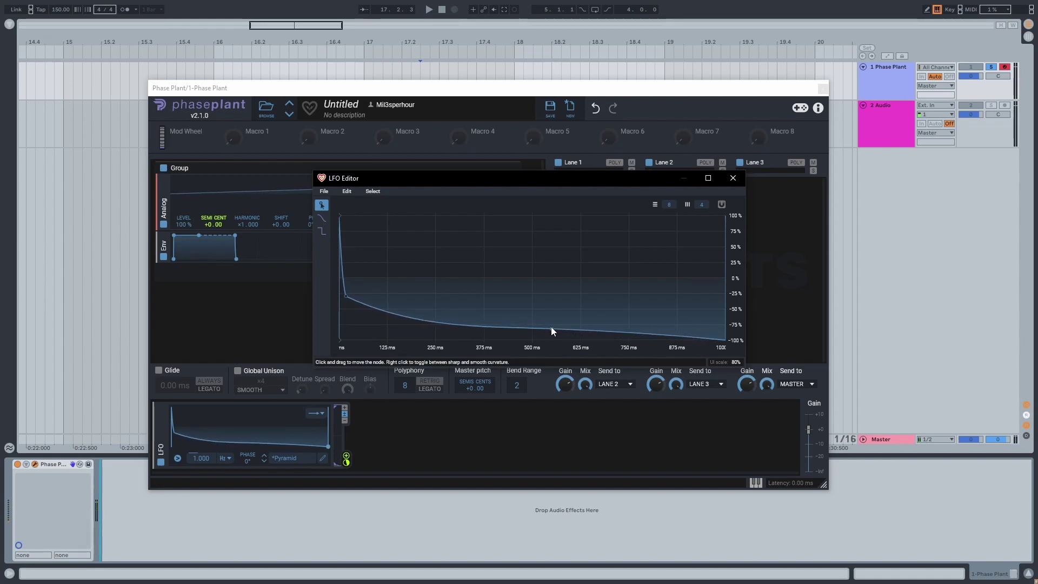
drag(552, 328, 644, 328)
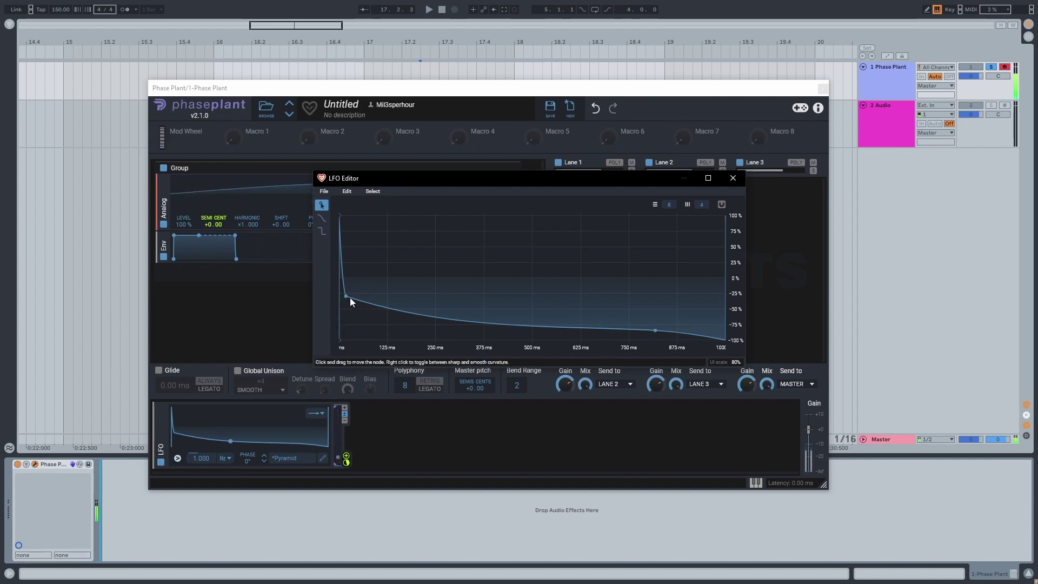
drag(346, 296, 345, 297)
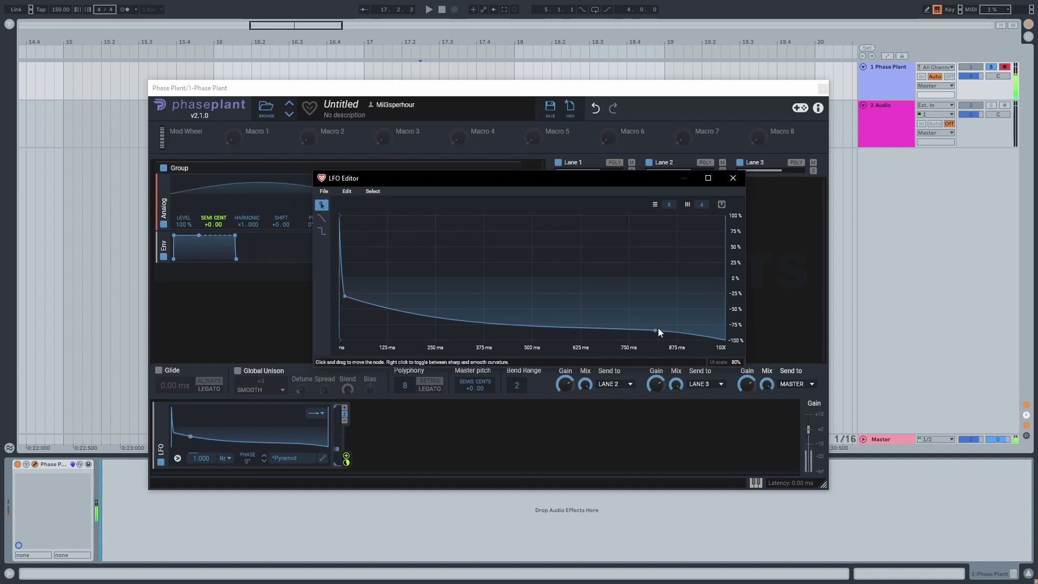
drag(656, 328, 656, 330)
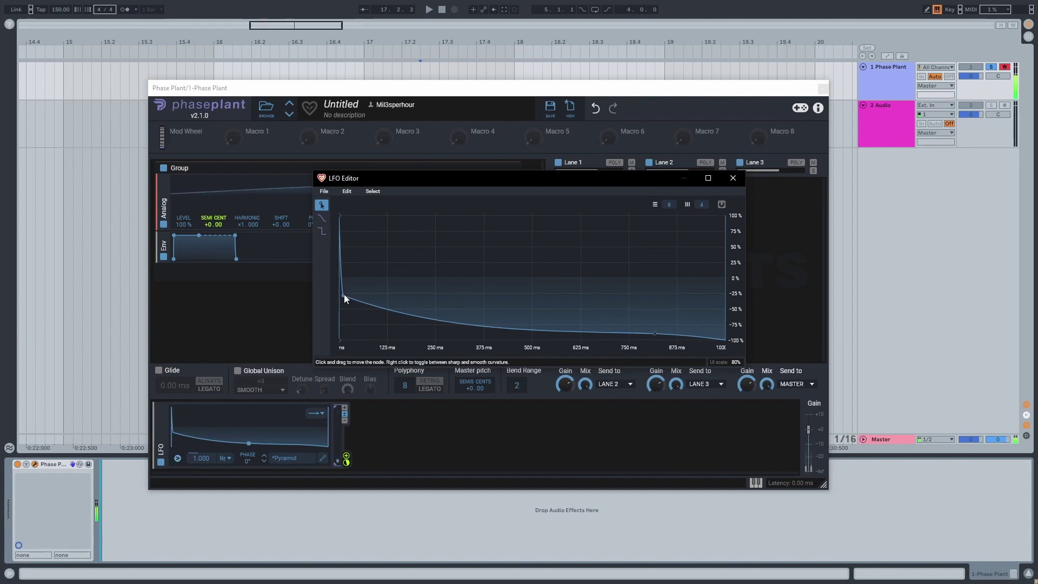
click(732, 178)
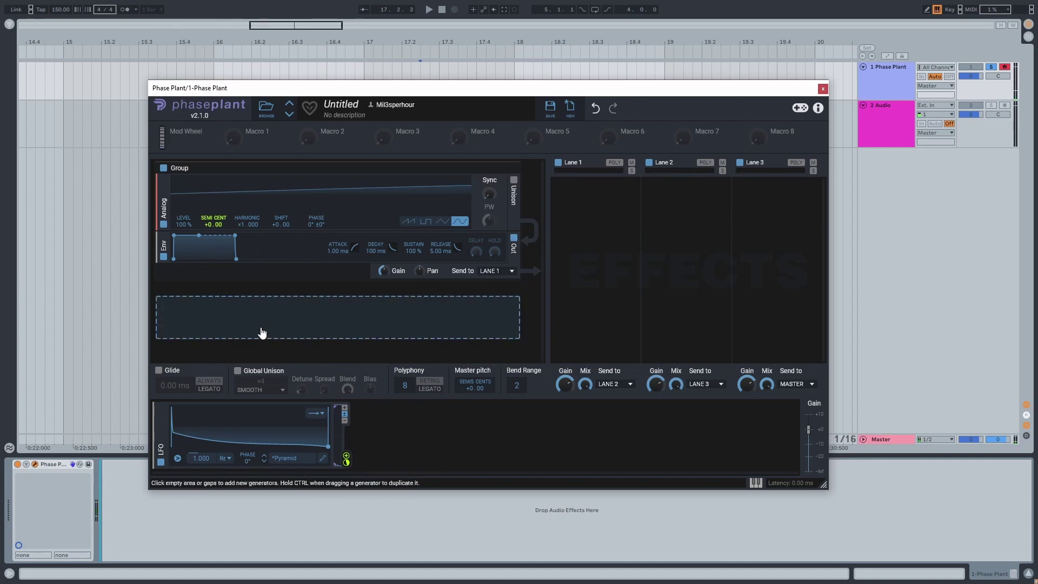
Reset the LFO rate to 1.000 Hz and move the curve's tail node to about 890 ms at -100%.
double_click(206, 458)
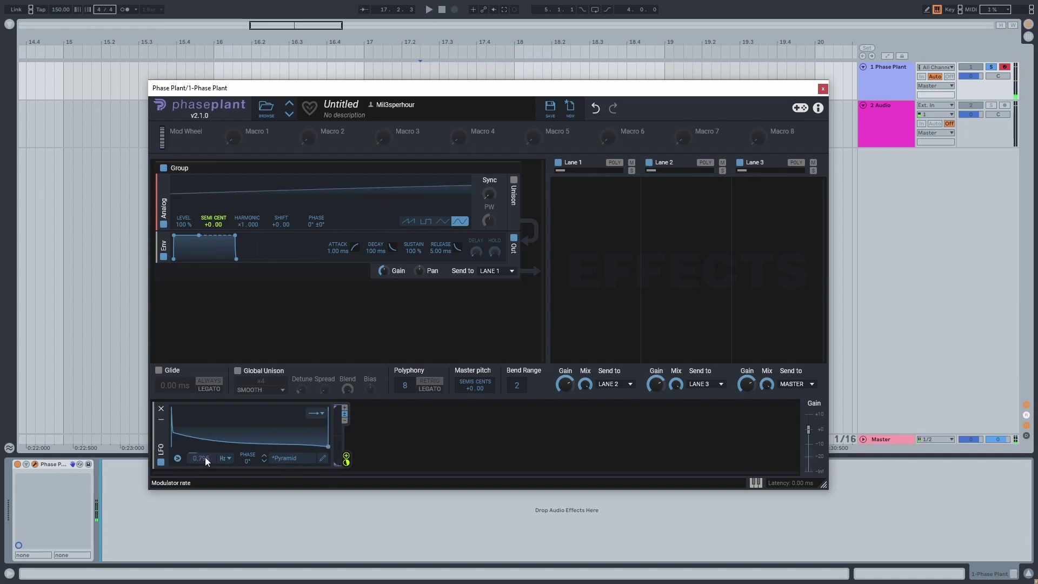
double_click(205, 458)
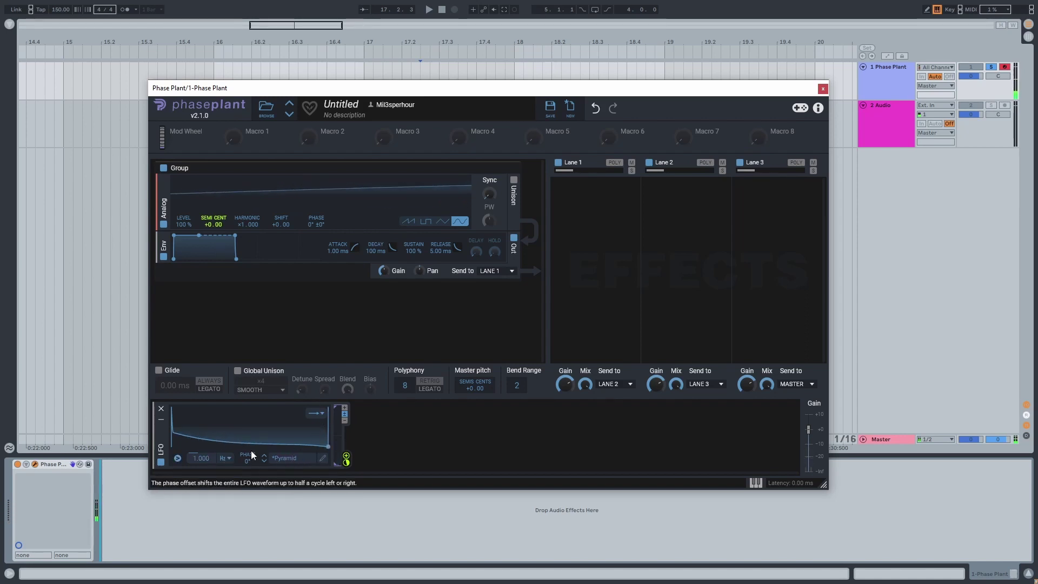
click(323, 458)
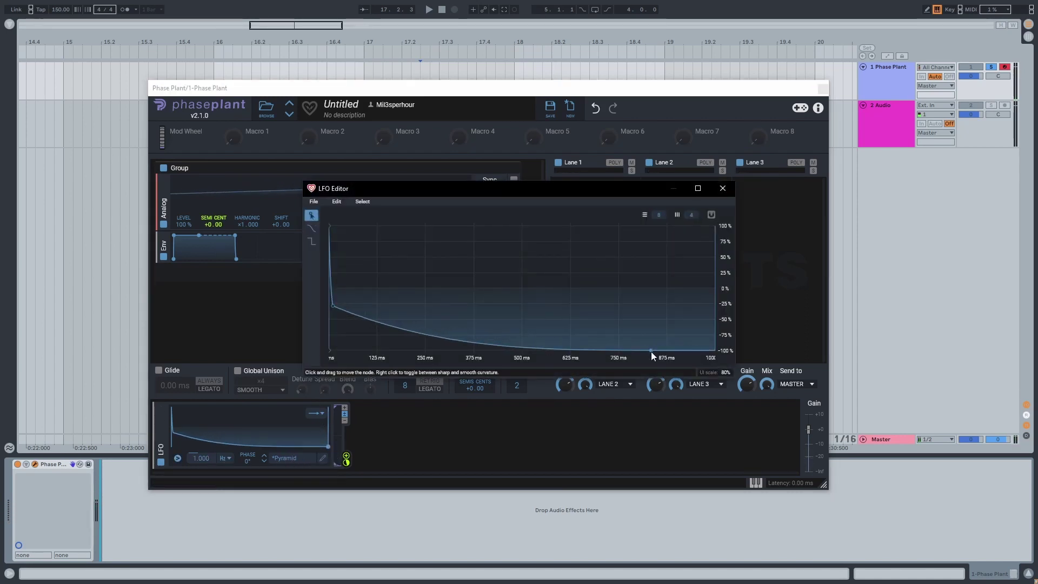
drag(651, 352, 673, 359)
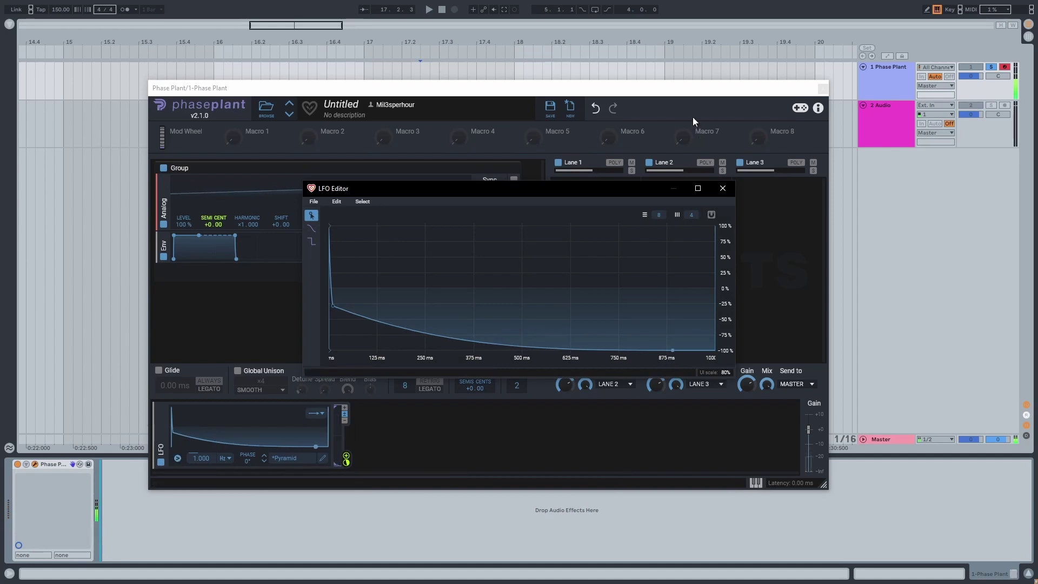
click(723, 188)
Add a second LFO and shape its curve to hold 100% until about 230 ms and fall smoothly to 0% at about 540 ms.
click(376, 431)
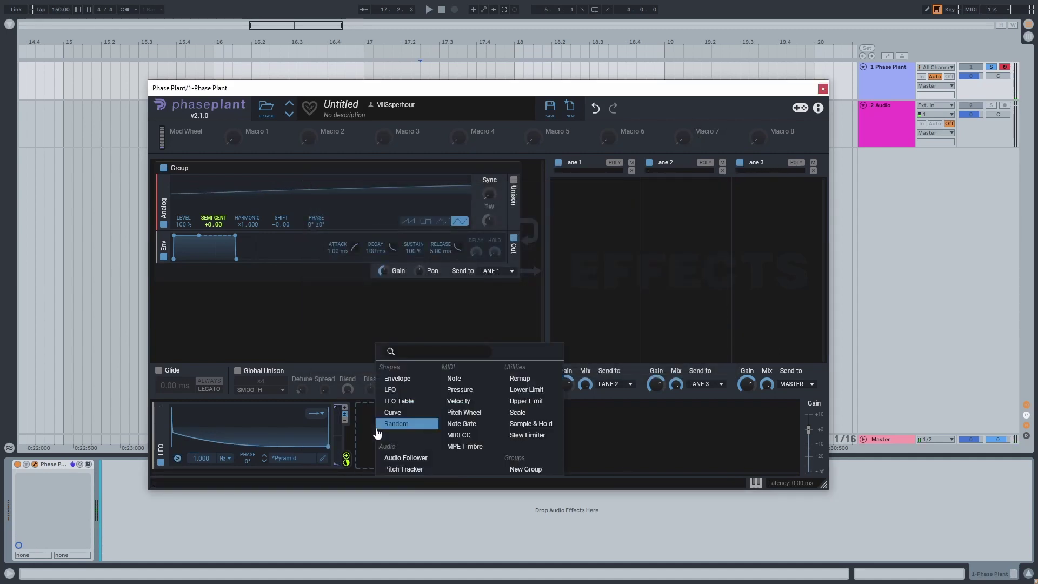
click(390, 390)
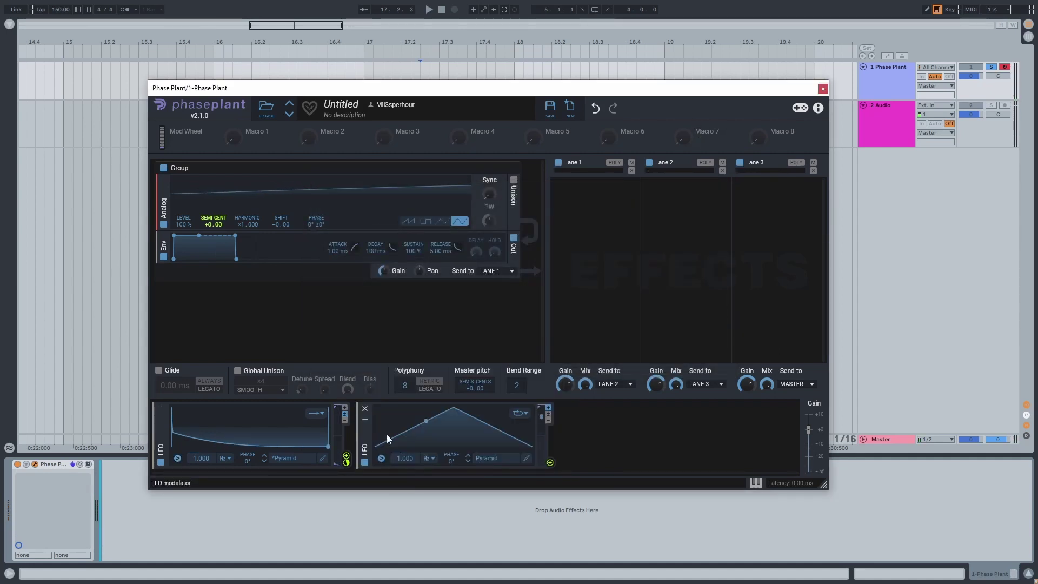
click(526, 458)
drag(521, 226, 329, 226)
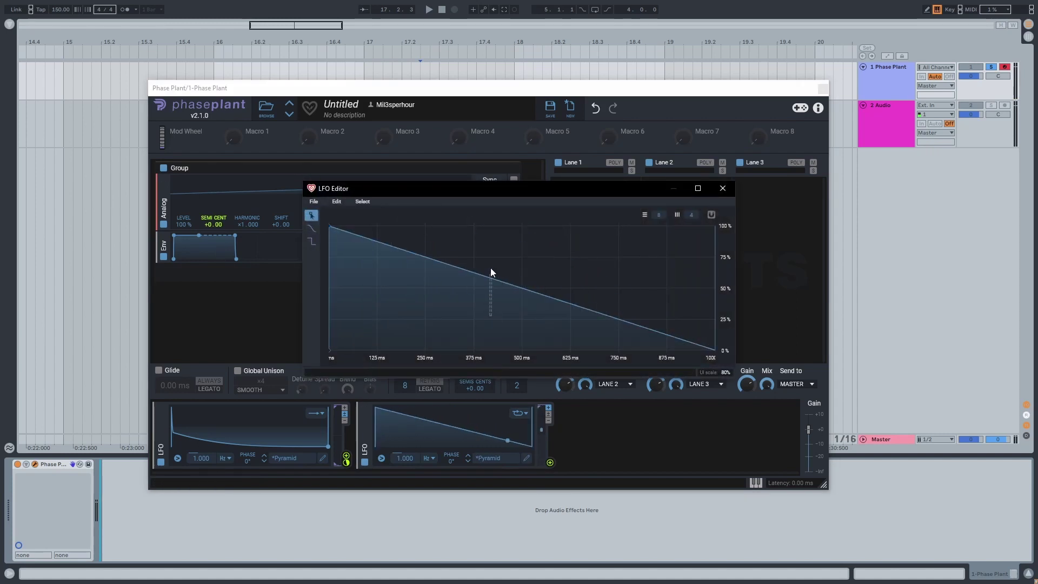
drag(477, 274, 474, 226)
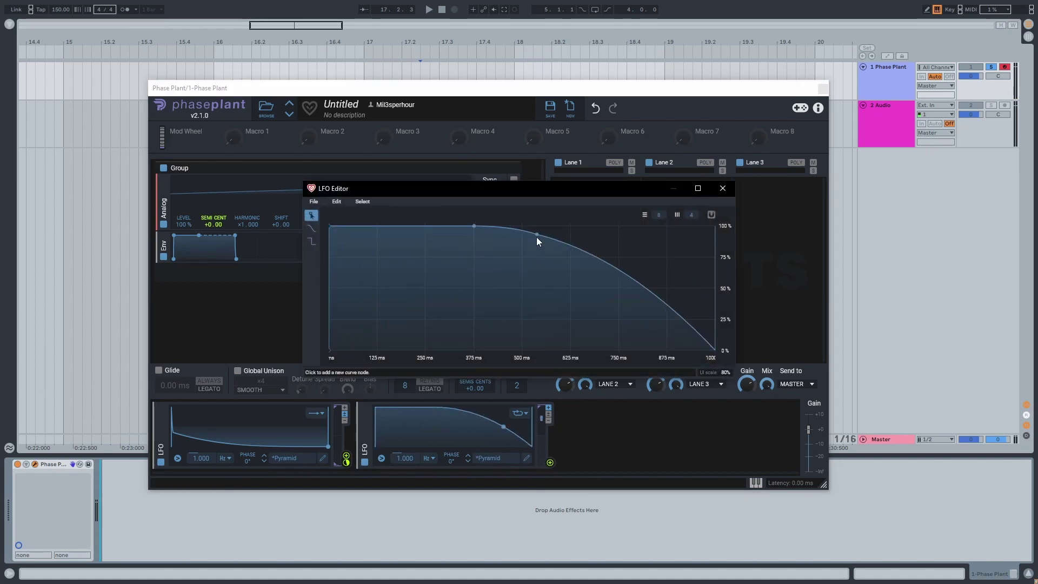
drag(537, 238, 546, 352)
drag(474, 226, 418, 222)
drag(546, 352, 537, 356)
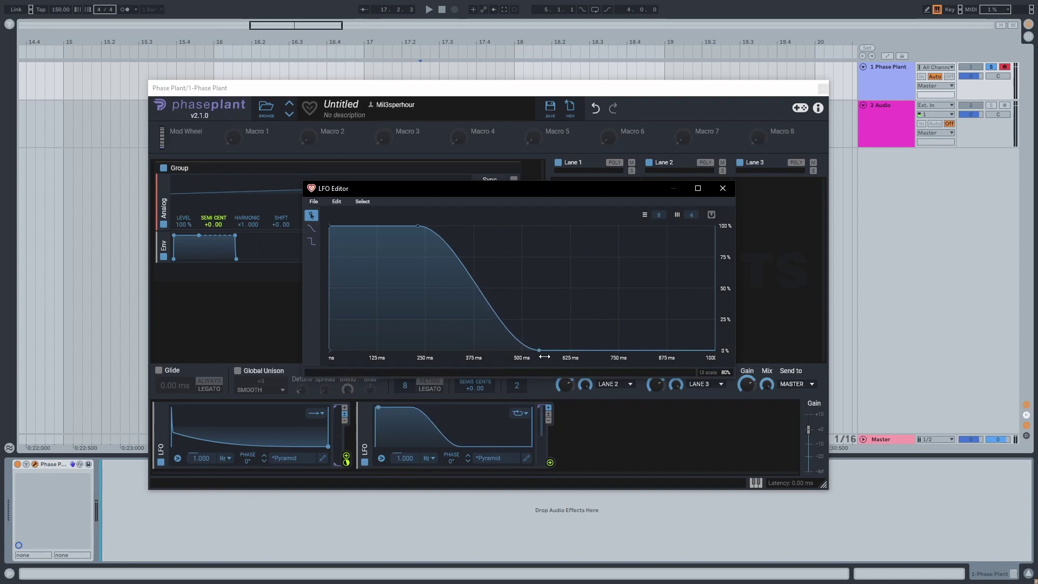
click(722, 188)
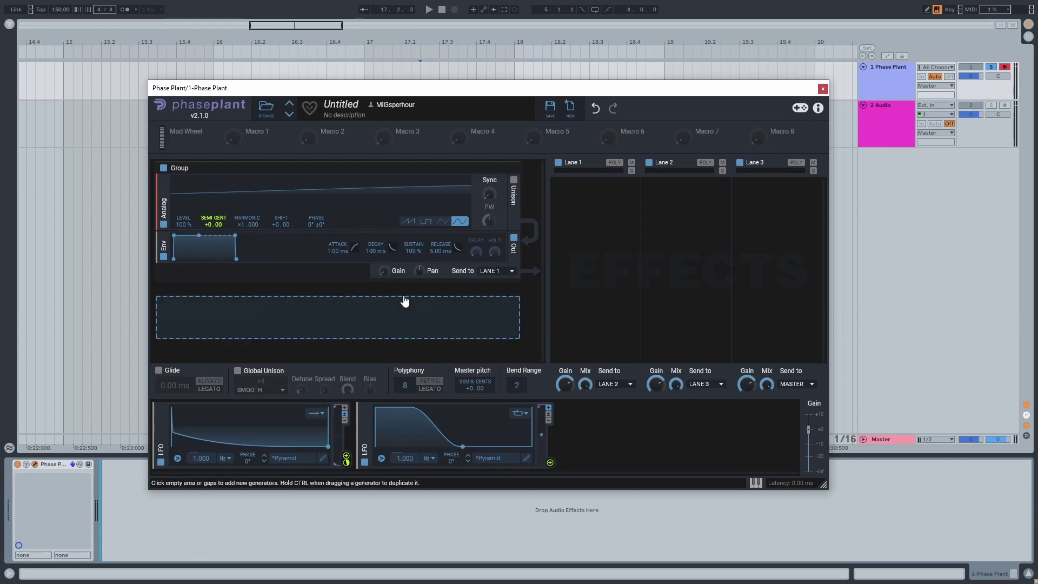
Assign the second LFO to the oscillator group's output gain and turn off its looping.
drag(549, 462, 392, 279)
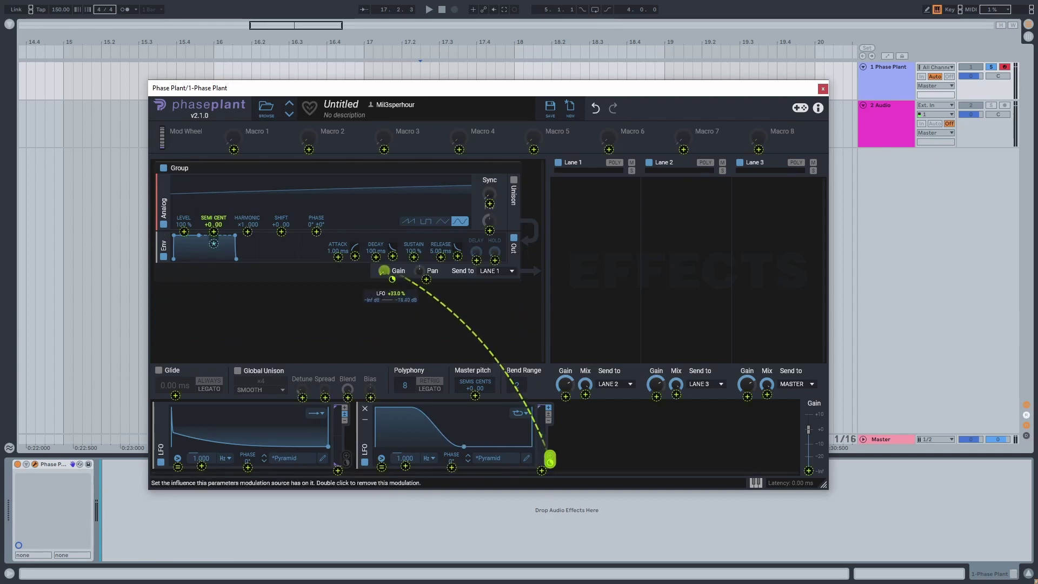
click(522, 413)
click(530, 423)
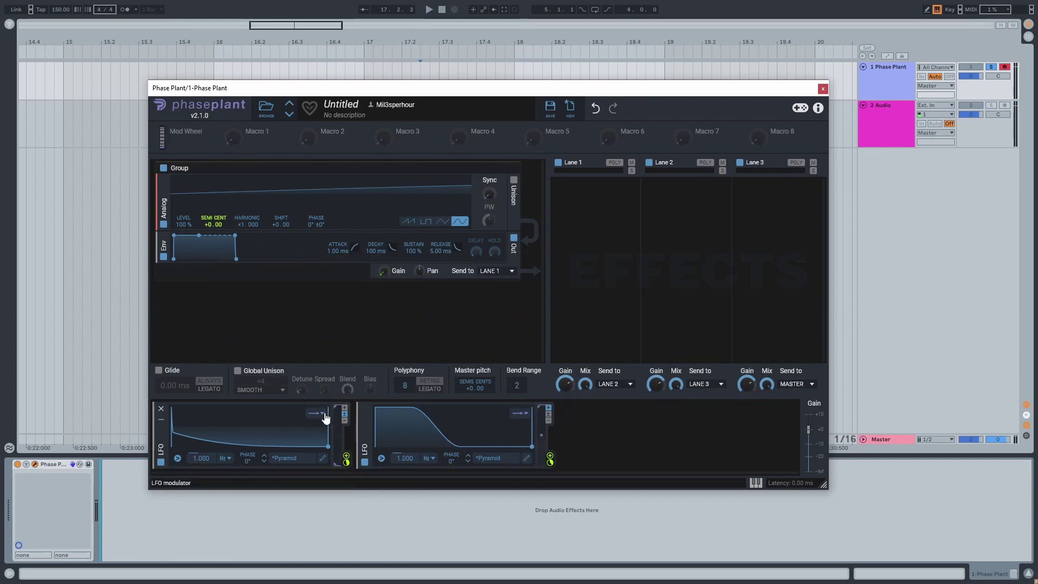
click(318, 416)
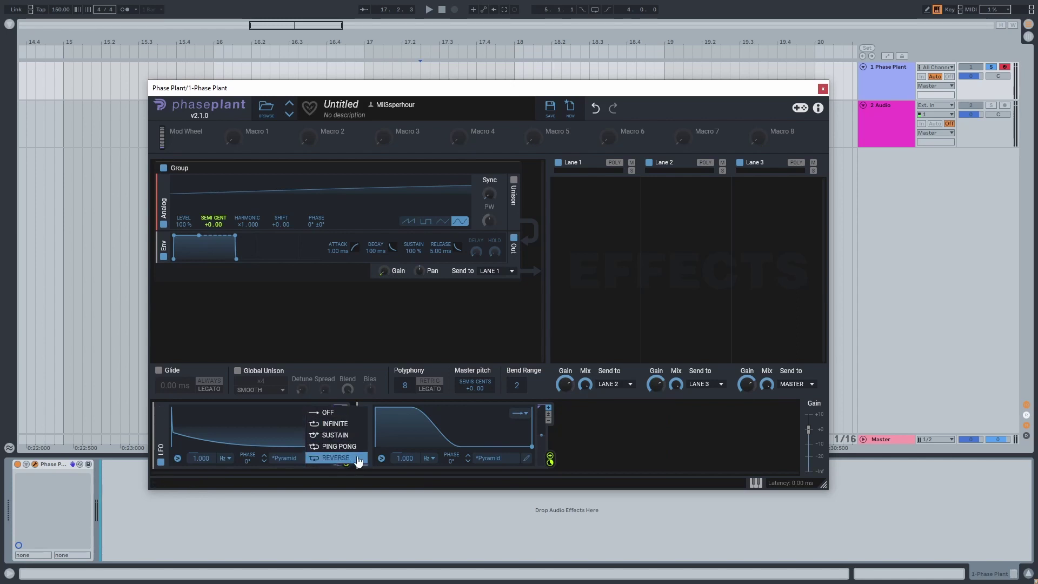
click(584, 429)
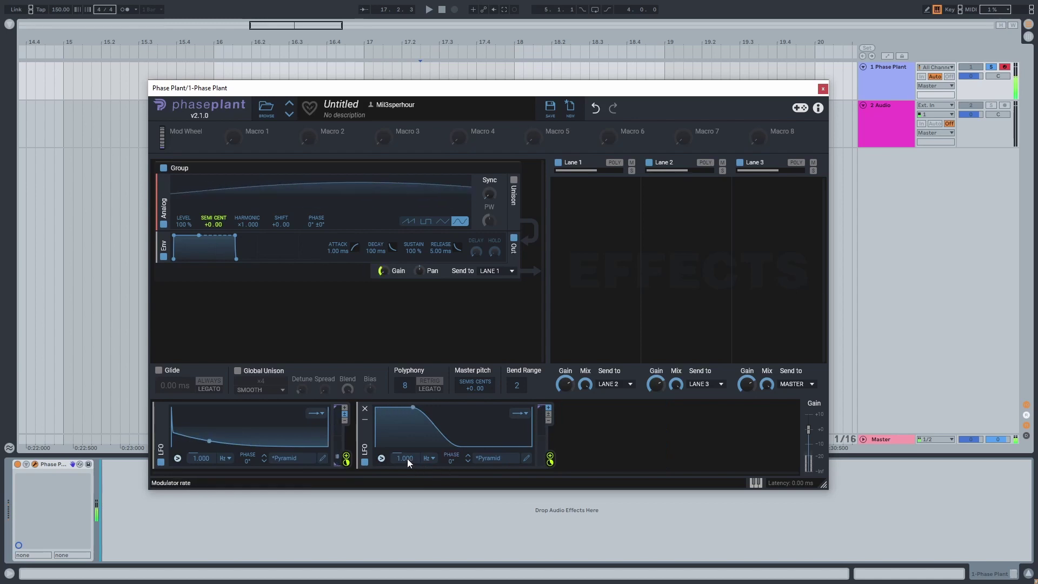
Set the gain LFO's rate to 1.464 Hz while auditioning the kick, and check its curve in the LFO editor.
drag(372, 94, 410, 91)
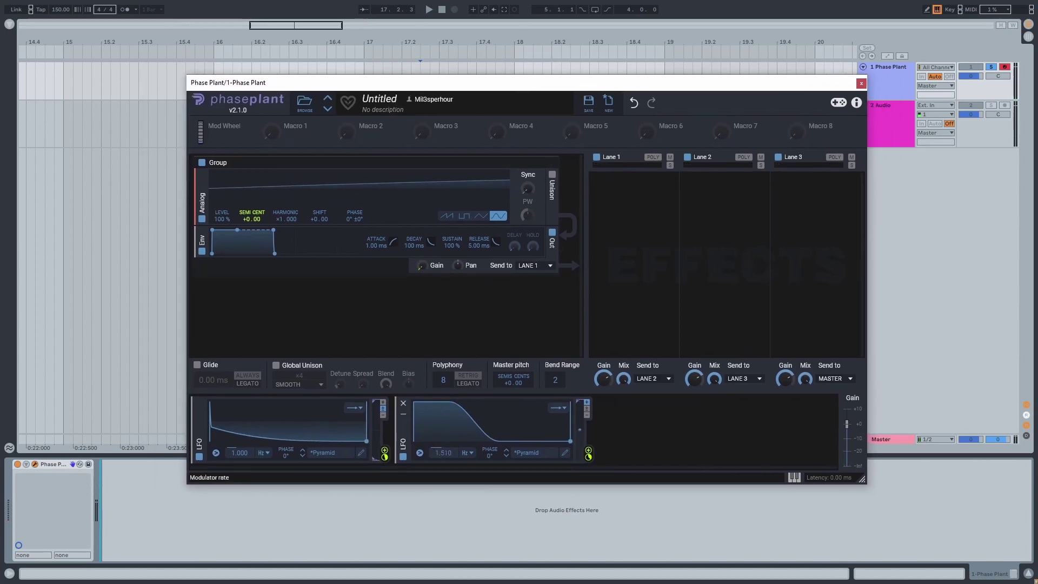
drag(443, 452, 442, 452)
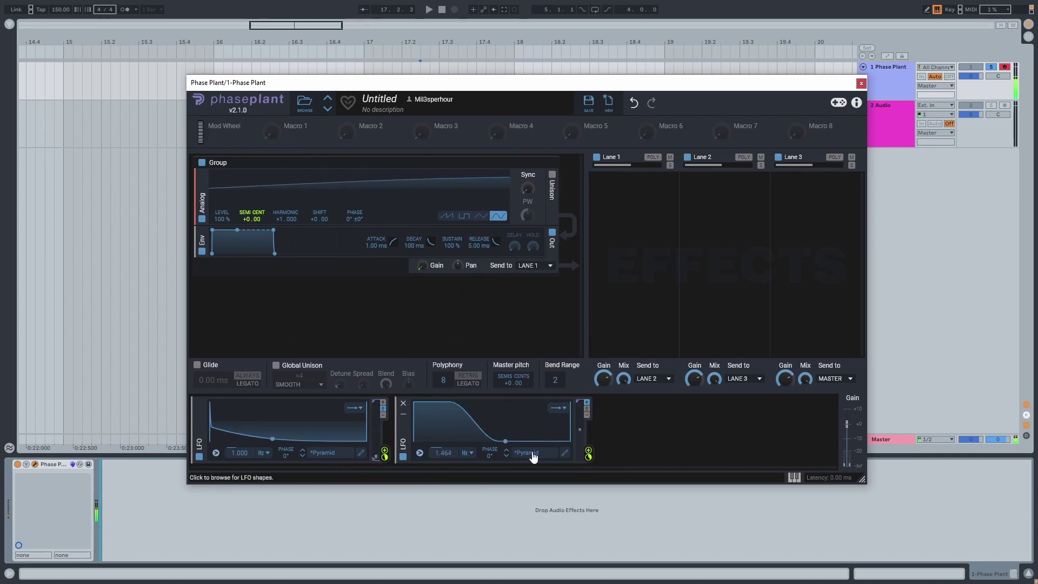
click(524, 433)
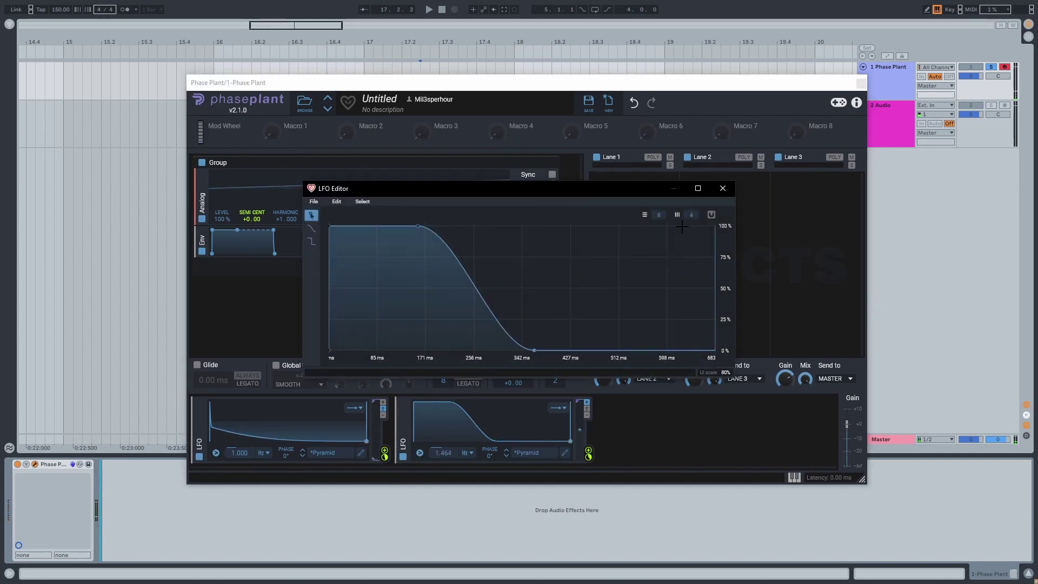
click(718, 189)
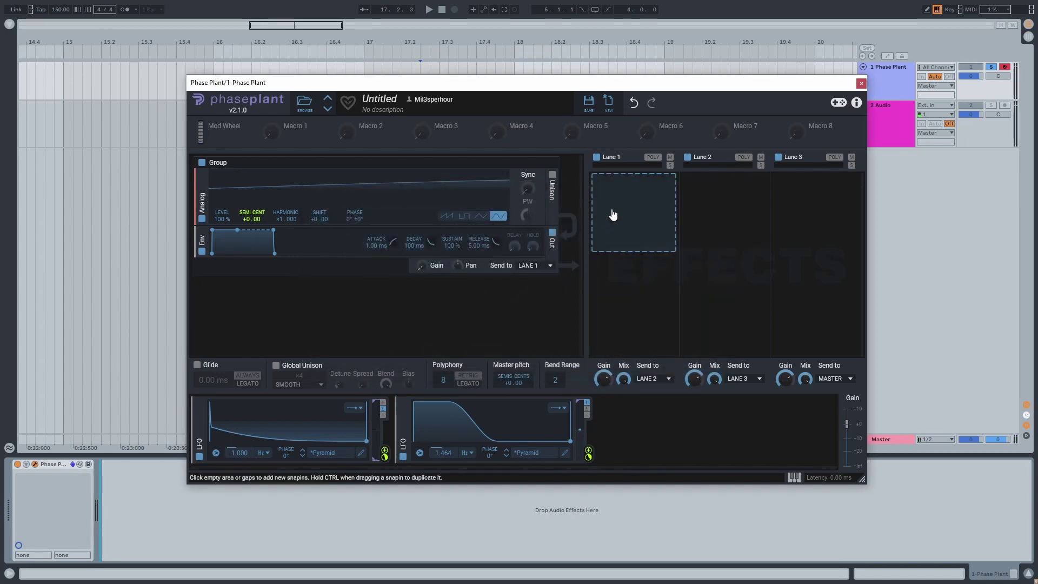
Add a Hard Clip Distortion to Lane 1 with Drive at about 12.57 dB, Dynamics fully down and the DC filter off.
click(616, 217)
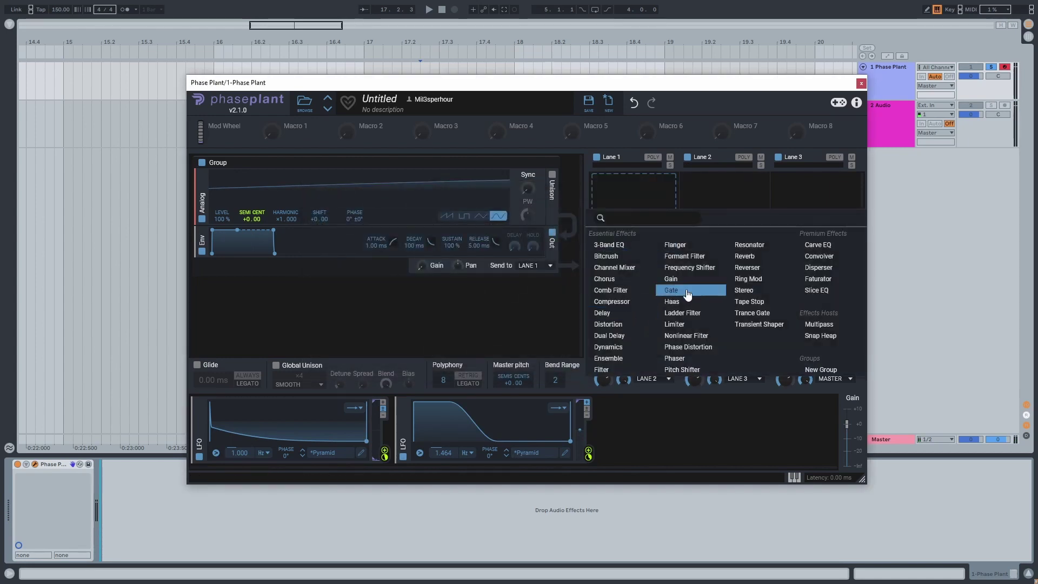
click(619, 325)
drag(607, 257, 607, 256)
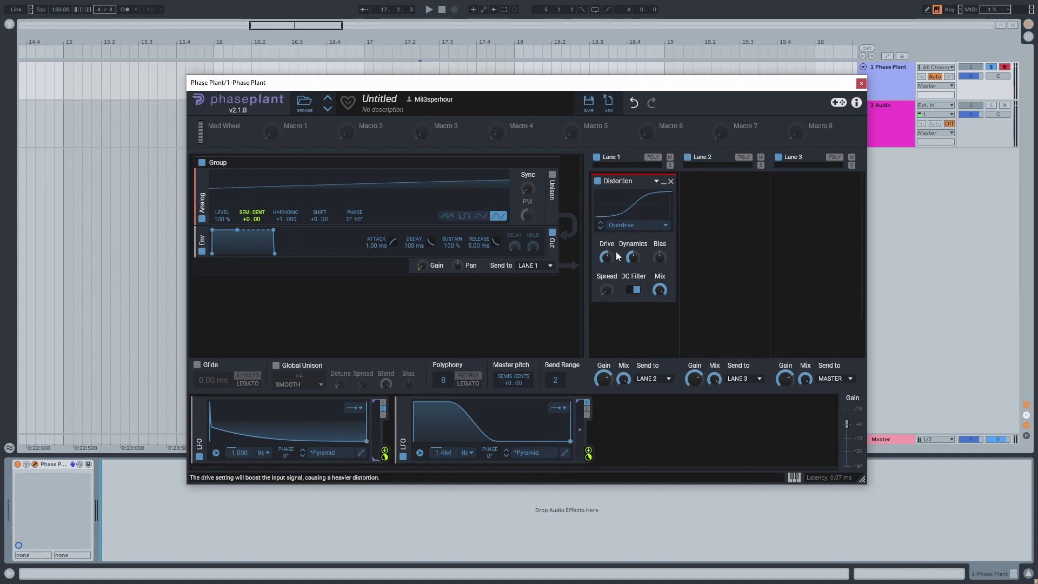
click(627, 225)
click(630, 270)
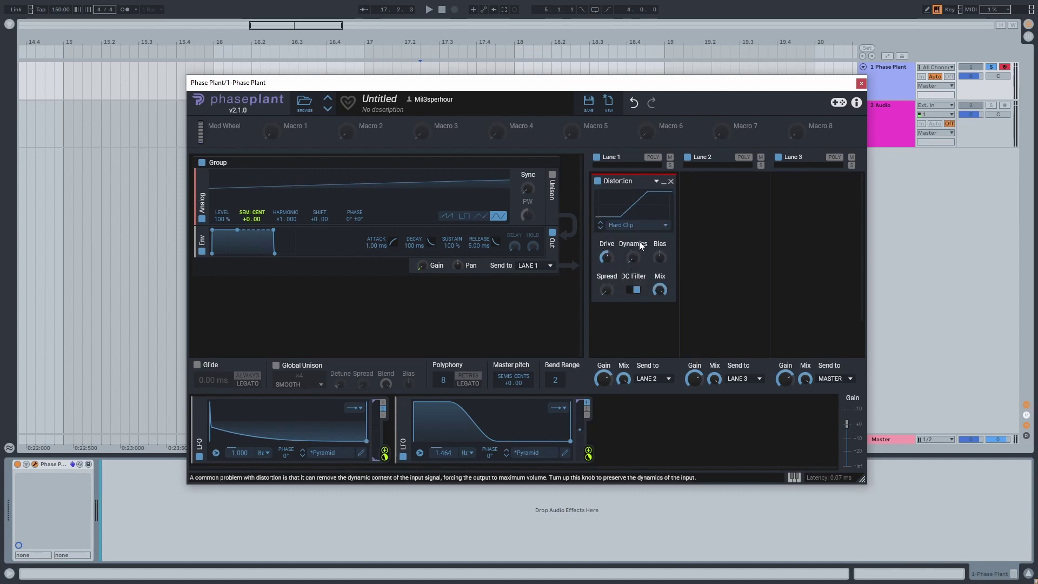
click(636, 290)
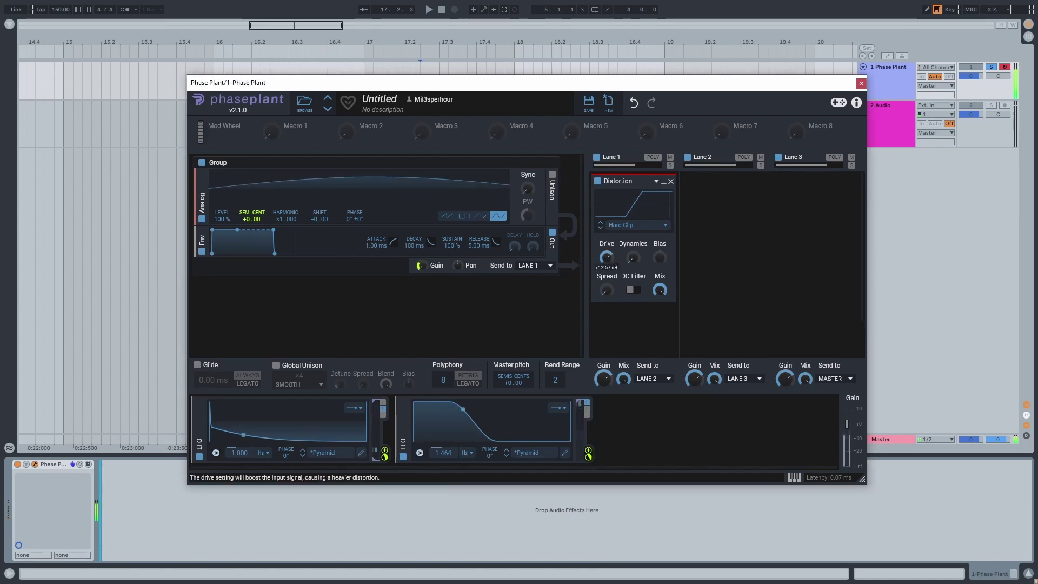
Fine-tune the early node of the pitch LFO's curve near -30% while auditioning the distorted kick.
click(360, 453)
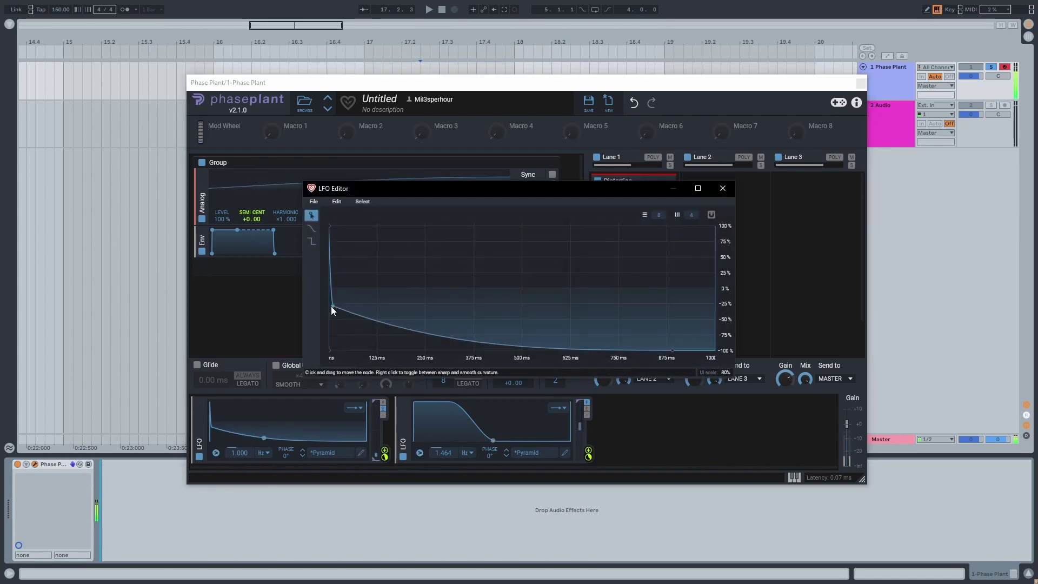
mouse_move(332, 304)
mouse_down()
mouse_move(329, 295)
mouse_move(331, 306)
mouse_up()
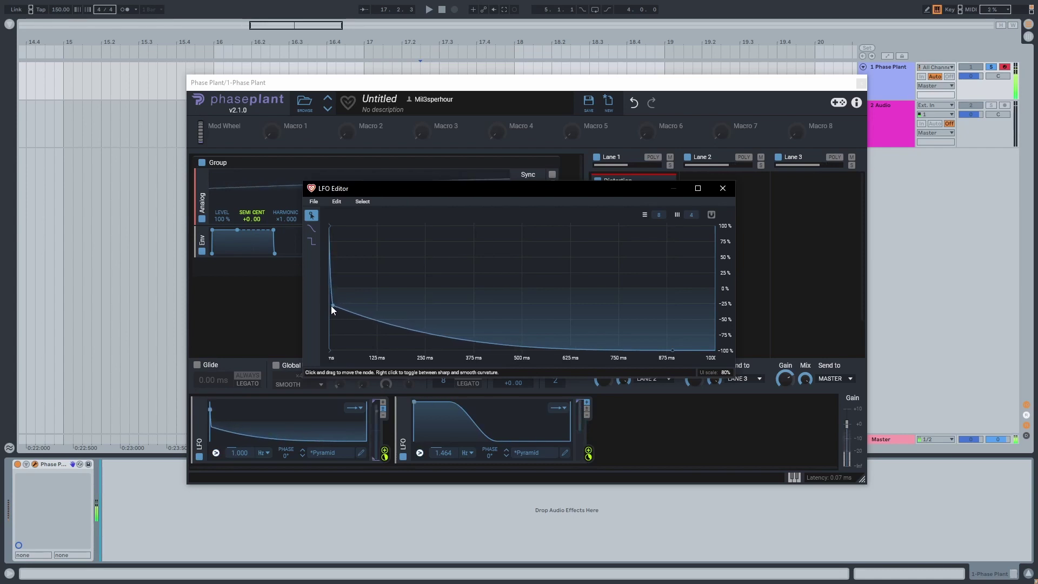
click(723, 188)
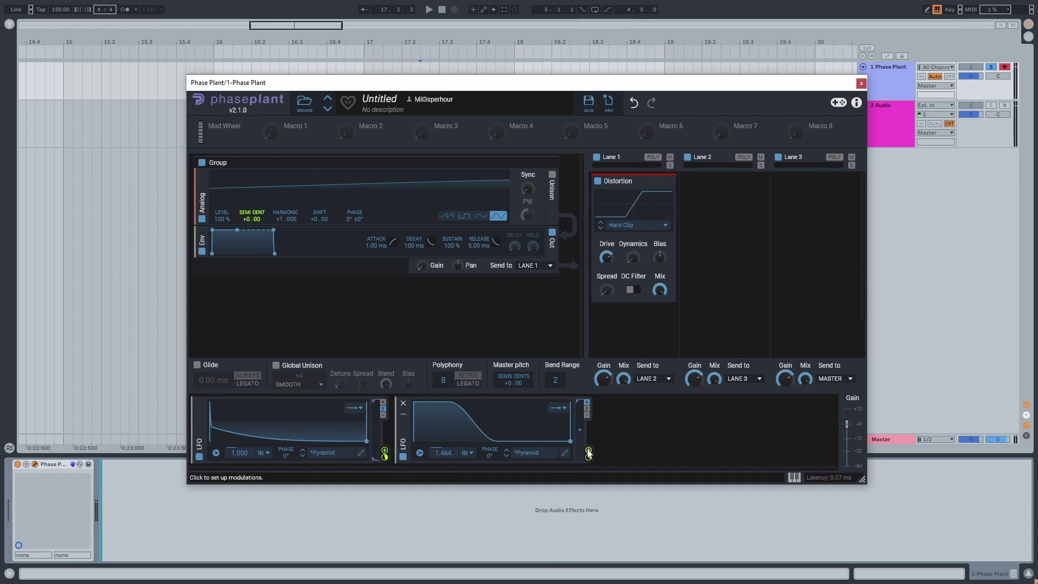
Duplicate the pitch LFO, make the copy unipolar and assign it to the Distortion's Drive.
click(384, 451)
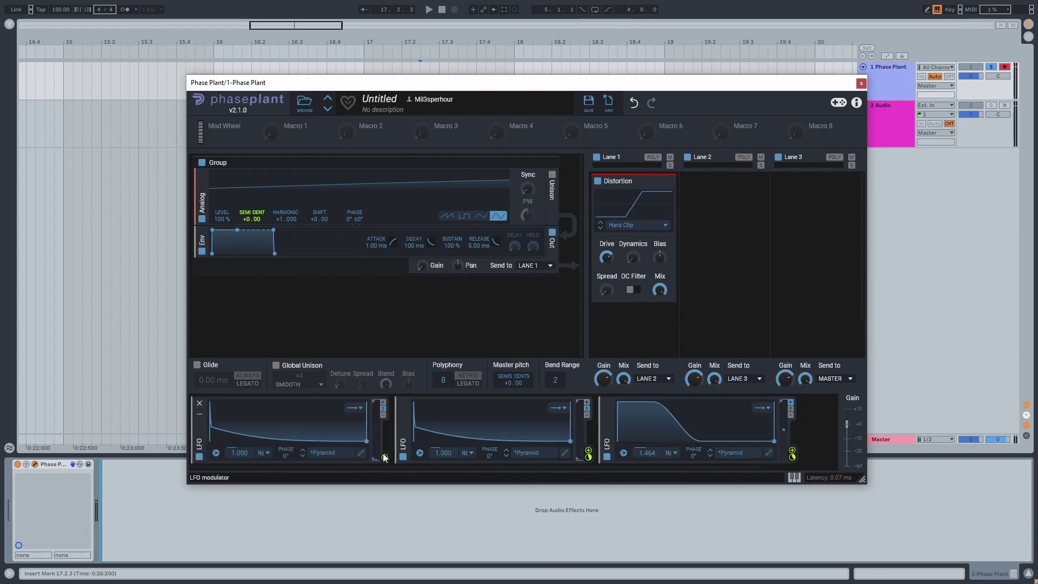
click(383, 403)
click(385, 457)
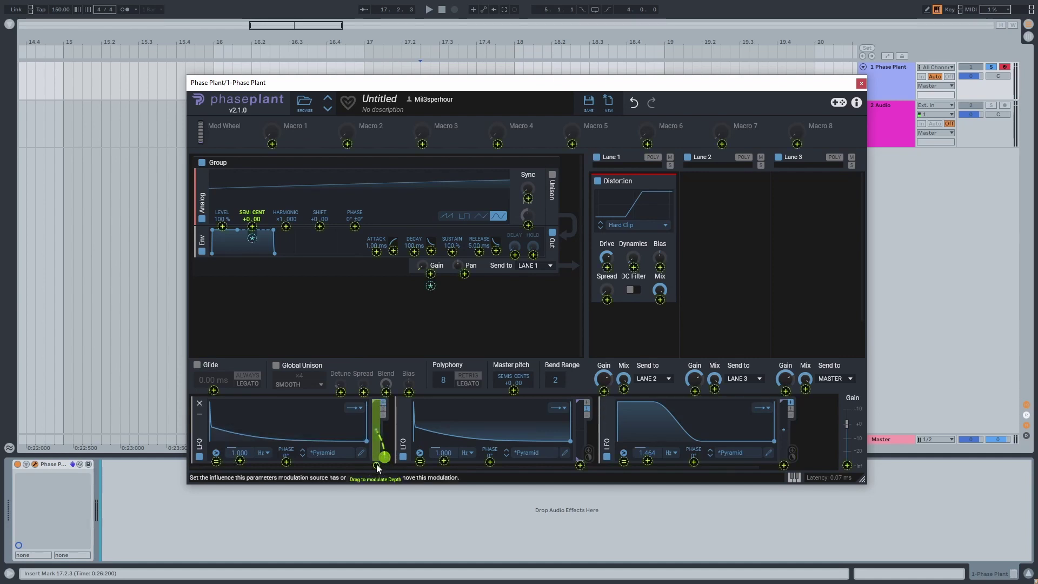
drag(377, 466, 607, 257)
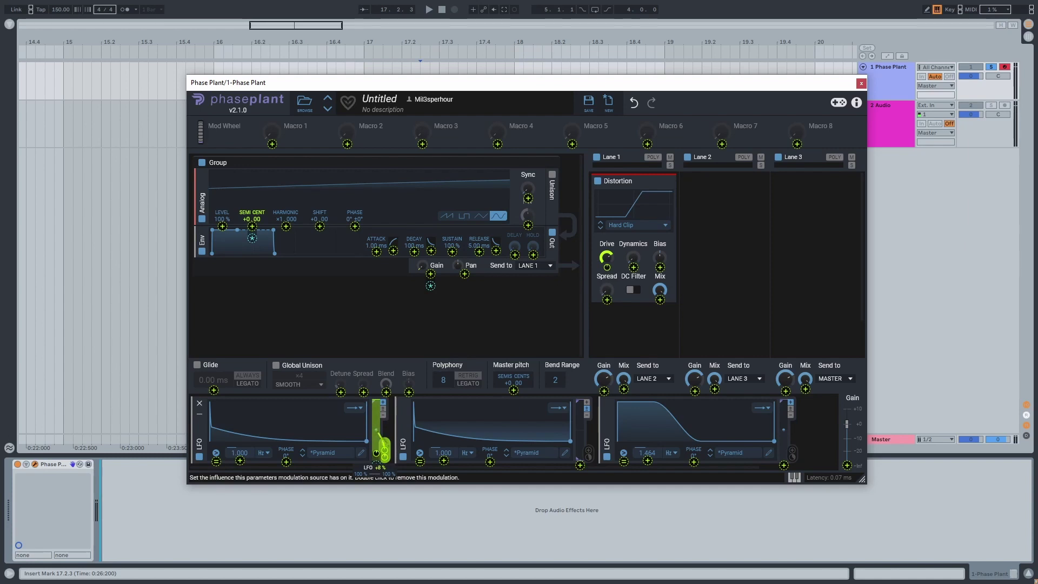
Adjust the duplicated LFO's modulation amount while playing repeated test notes to audition the distortion.
key(a)
mouse_move(385, 457)
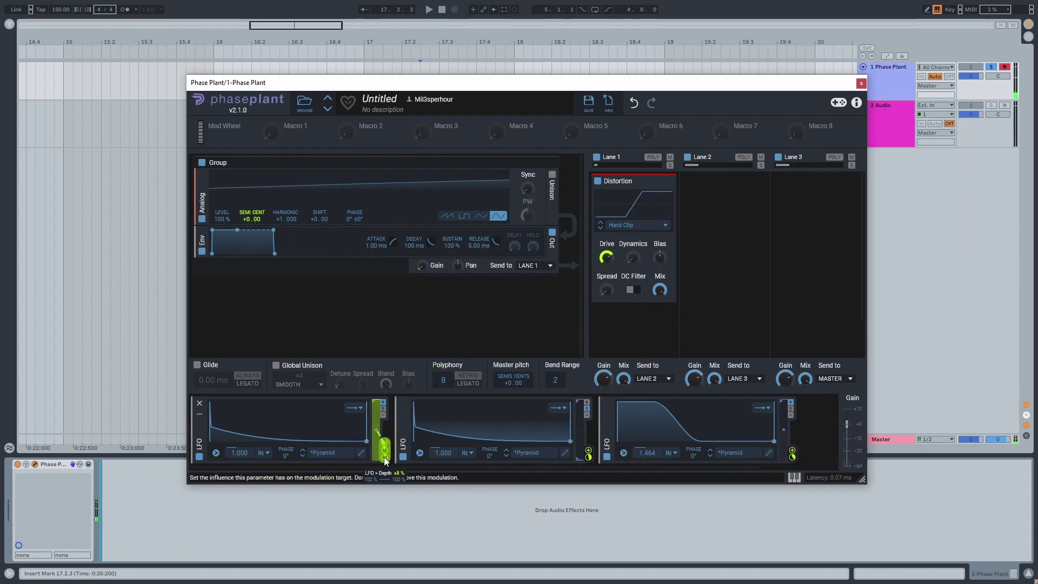
key(a)
mouse_move(384, 459)
mouse_down()
mouse_move(385, 437)
mouse_move(384, 449)
mouse_up()
key(a)
key(a)
key(a)
key(a)
key(a)
key(a)
key(a)
key(a)
key(a)
Set the Drive LFO's rate to 1.197 Hz, move its early curve node later for a slower decay, and readjust its modulation amount.
drag(241, 453, 241, 445)
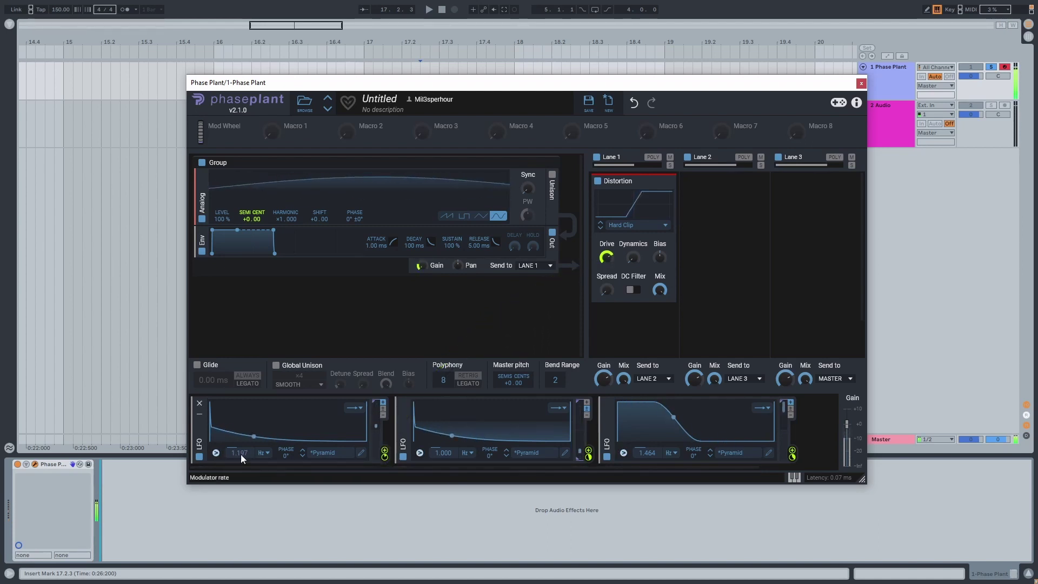
click(360, 453)
mouse_move(332, 309)
mouse_down()
mouse_move(482, 281)
mouse_move(425, 304)
mouse_up()
click(723, 188)
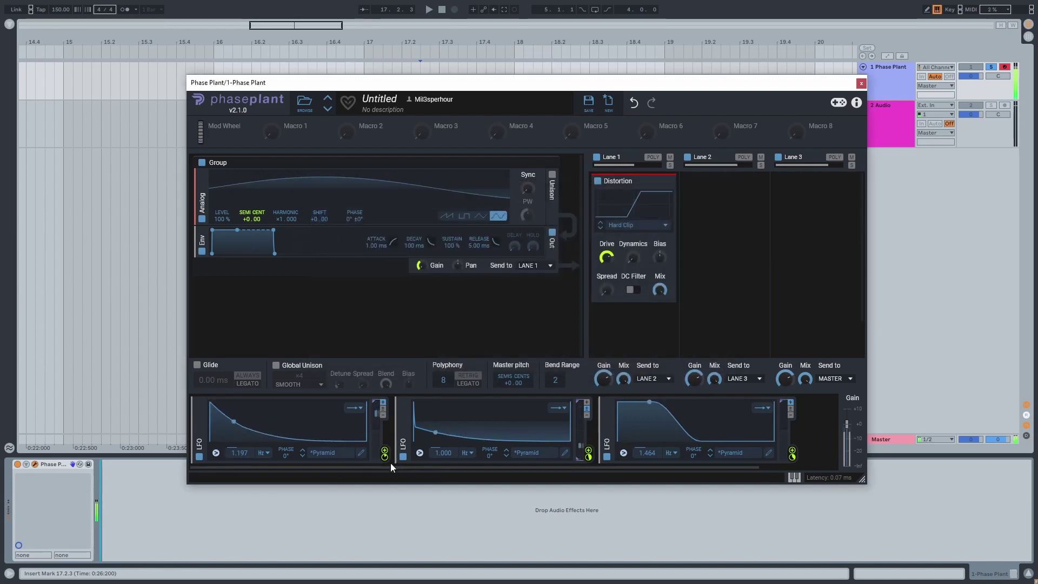
drag(384, 454, 385, 456)
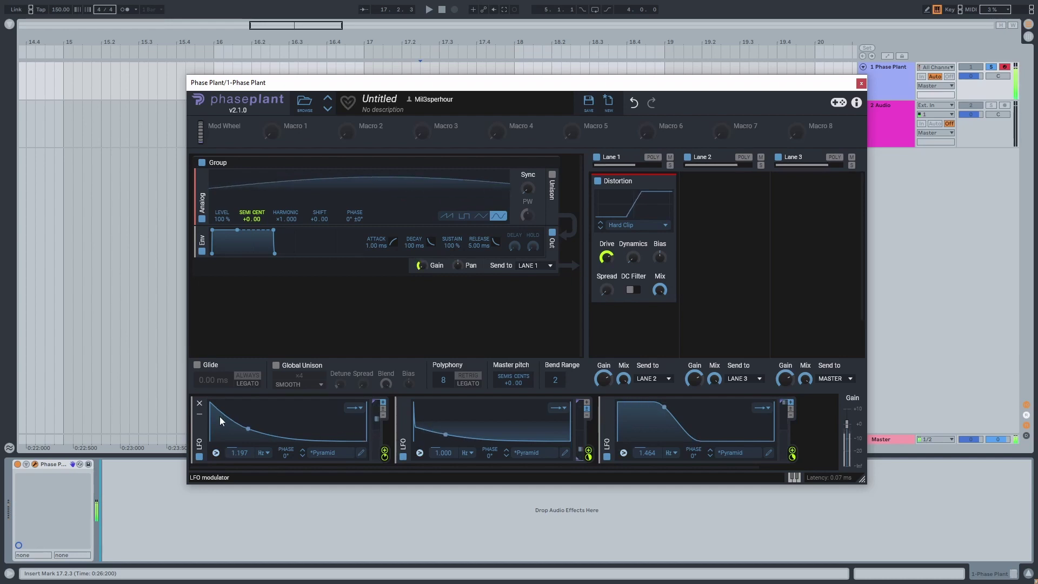
Add a node to the pitch LFO's curve at about 500 ms and -98% to make the pitch fall faster.
click(565, 454)
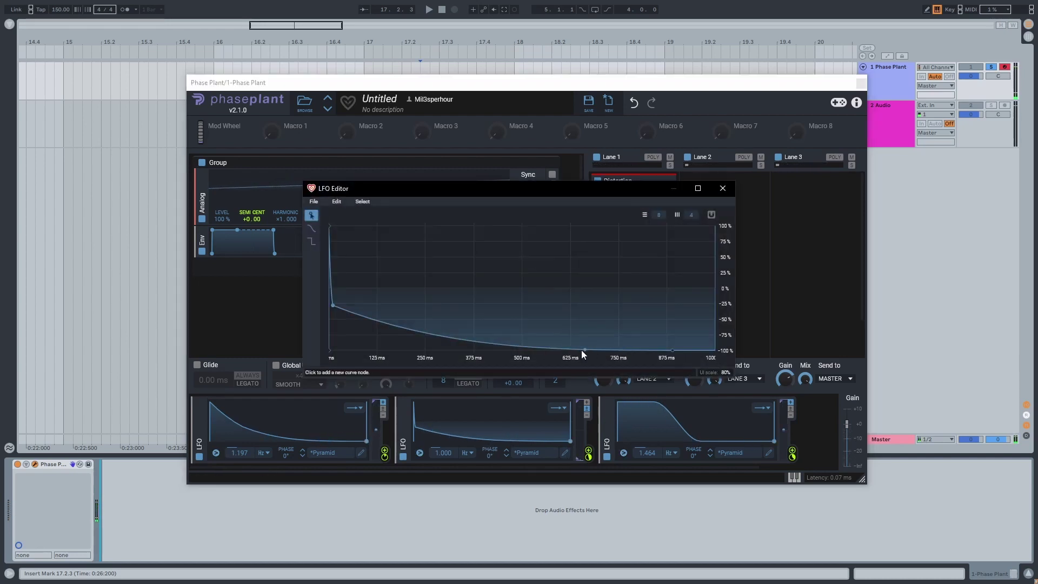
click(509, 347)
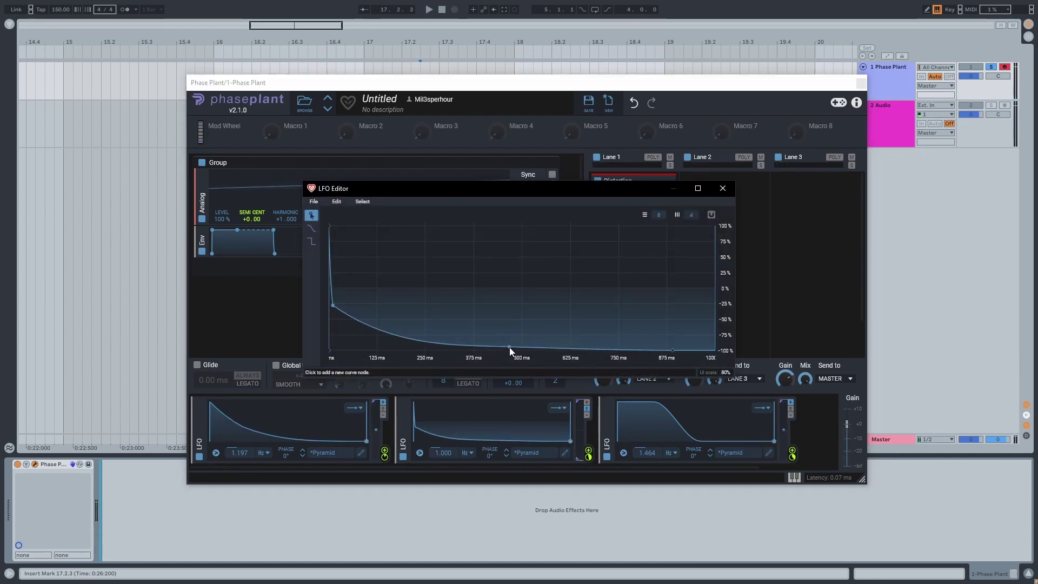
drag(510, 347, 521, 349)
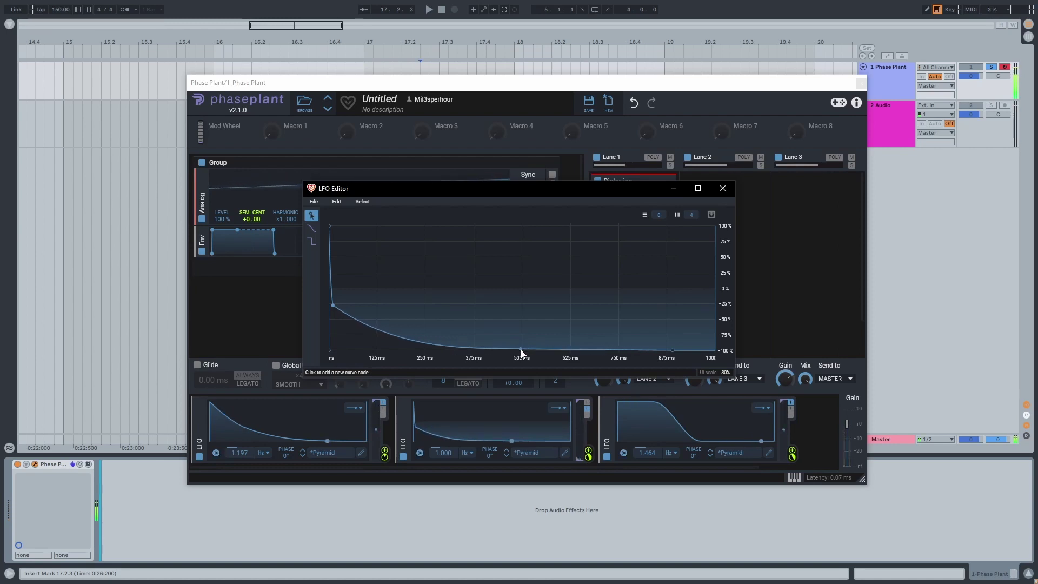
click(723, 188)
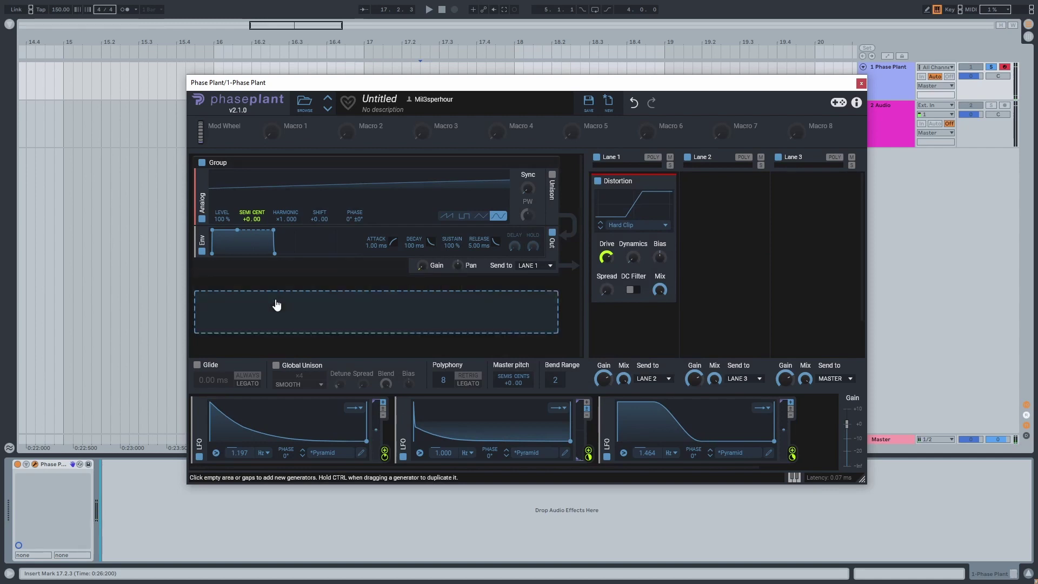
Add a Noise generator in its own group with an envelope output below the Analog group.
click(283, 286)
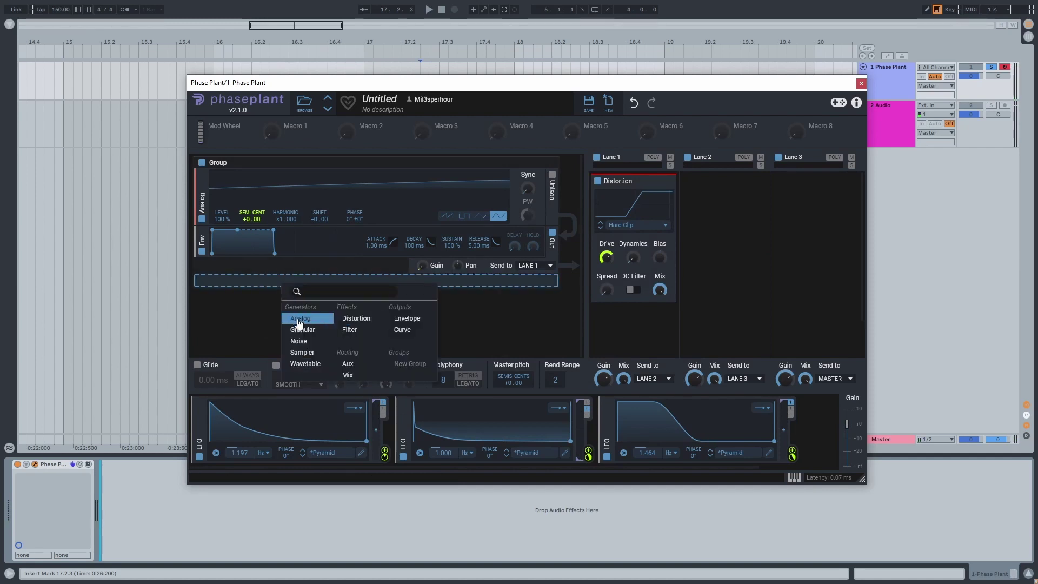
click(299, 341)
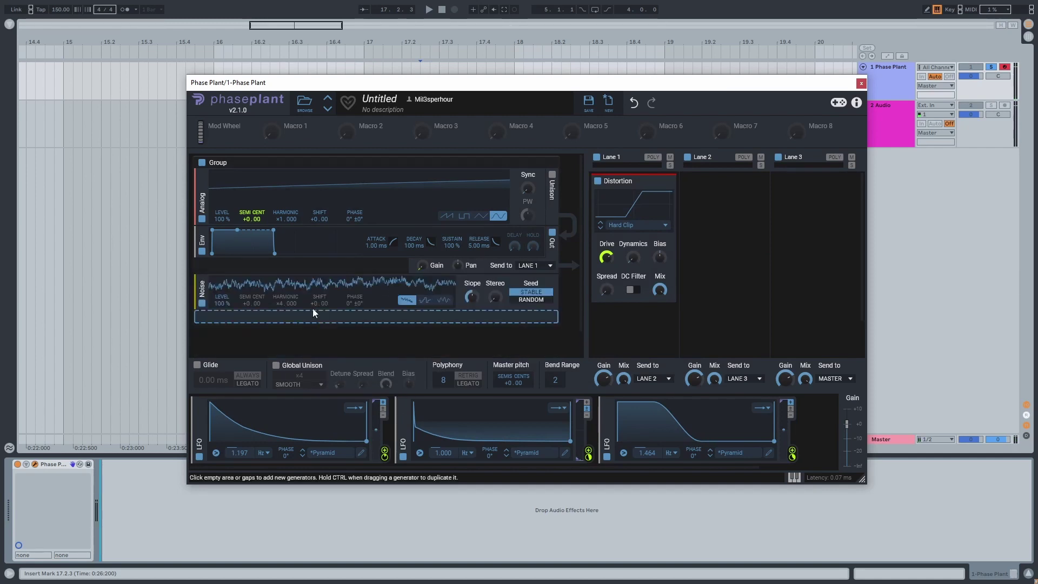
scroll(406, 259, down, 1)
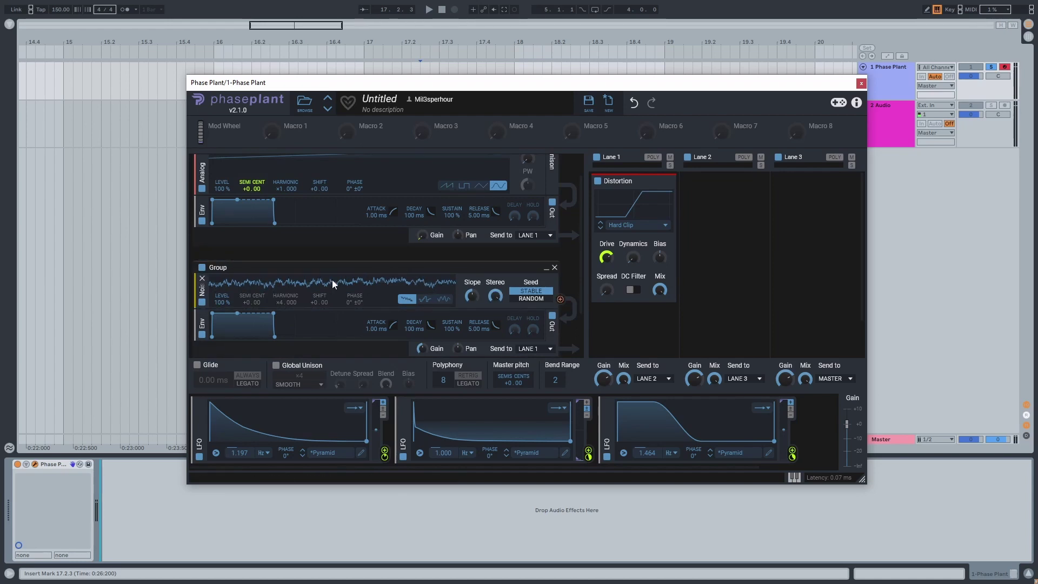
Set the noise envelope's sustain to 0% and its decay to 85.2 ms for a short noise burst.
scroll(266, 313, down, 1)
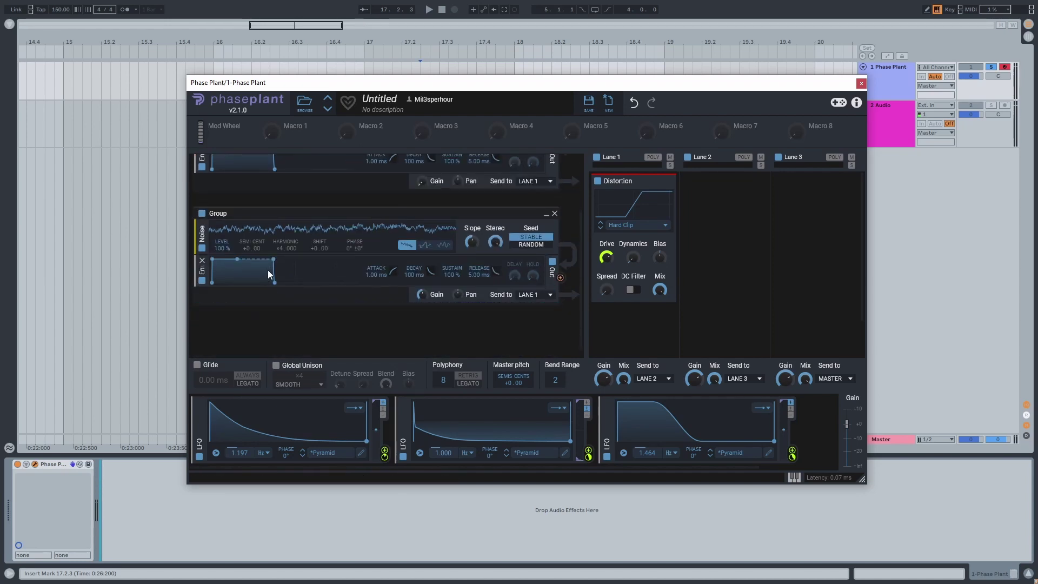
scroll(273, 273, up, 1)
drag(472, 296, 472, 319)
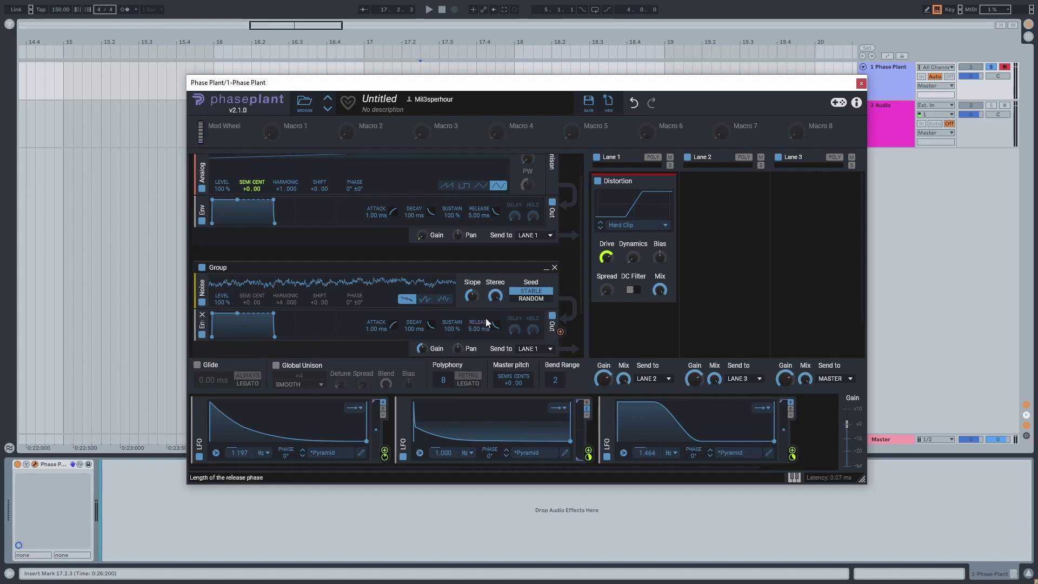
drag(453, 324, 456, 324)
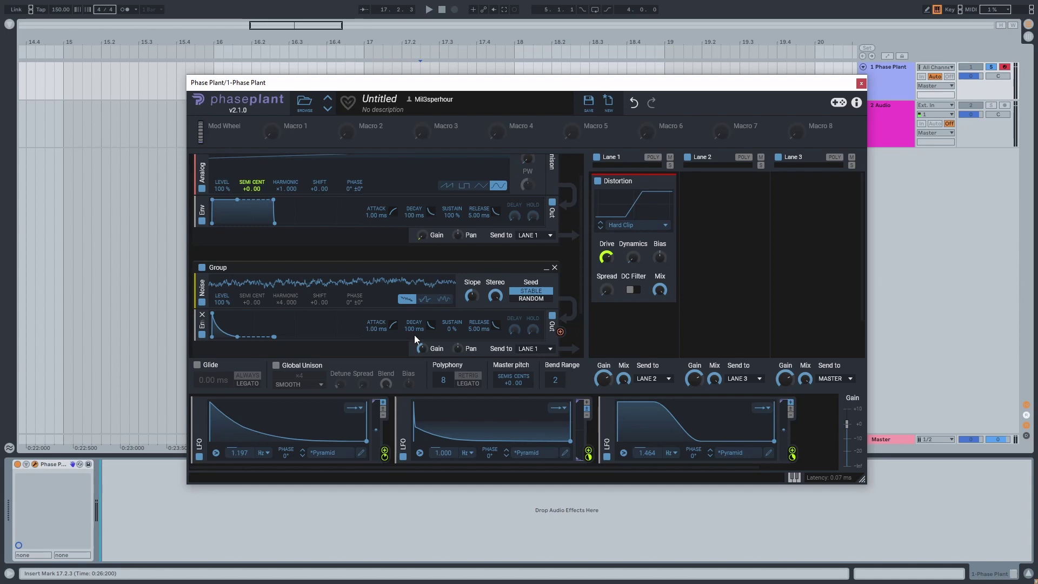
scroll(414, 335, down, 2)
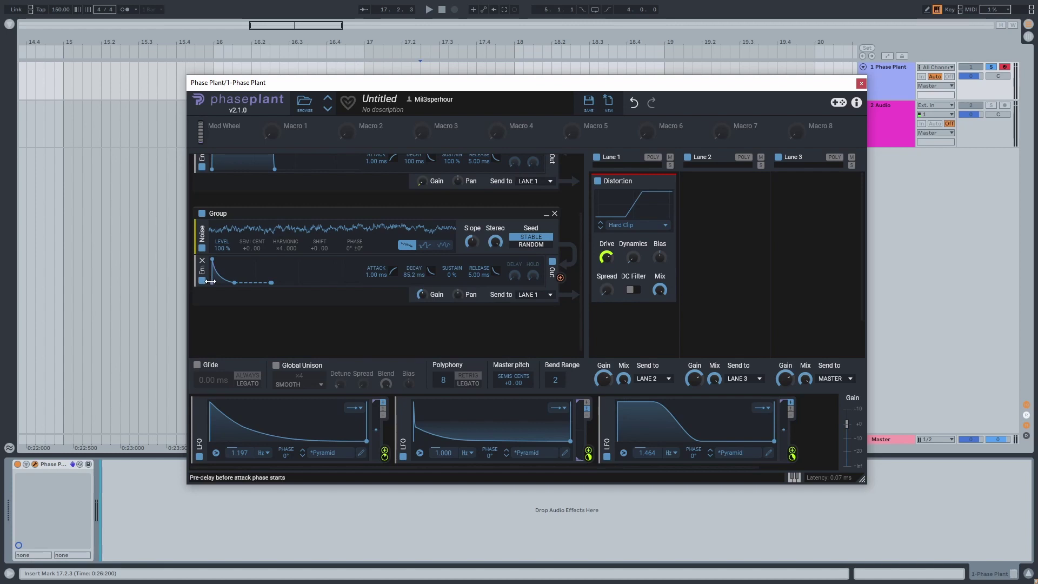
Insert a high-pass Filter between the Noise generator and its envelope, and adjust the filter's cutoff.
click(336, 317)
click(403, 358)
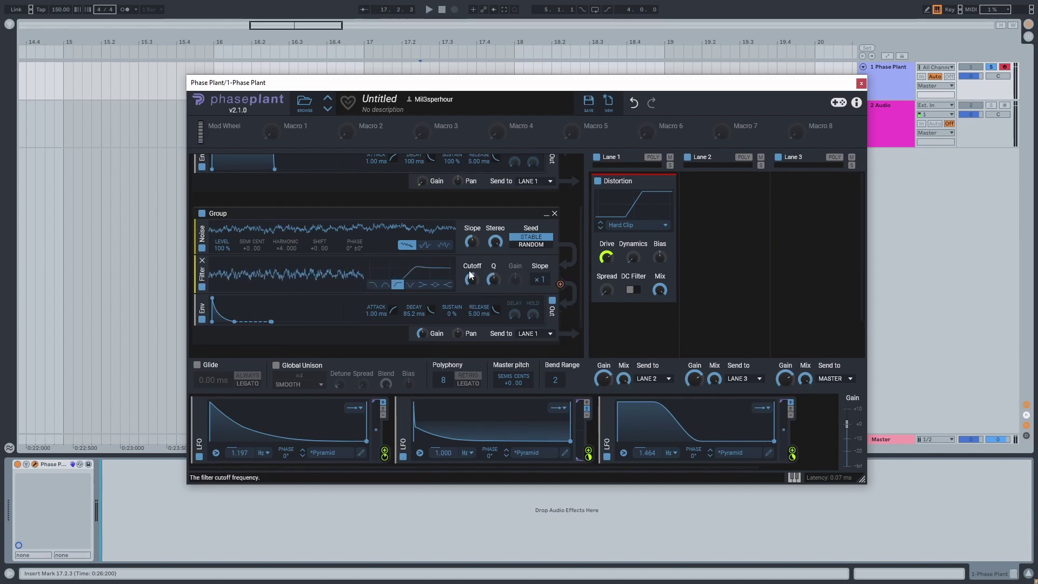
drag(471, 278, 583, 560)
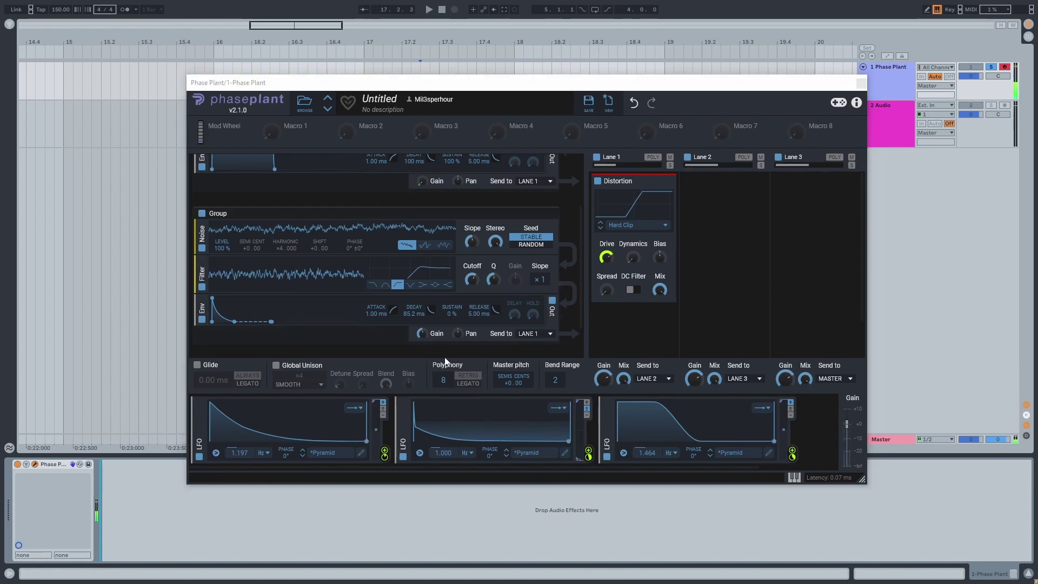
Lower the noise group's output gain and shorten its envelope decay to 27.9 ms while playing test notes.
mouse_move(424, 333)
mouse_down()
mouse_move(424, 342)
mouse_move(431, 317)
mouse_up()
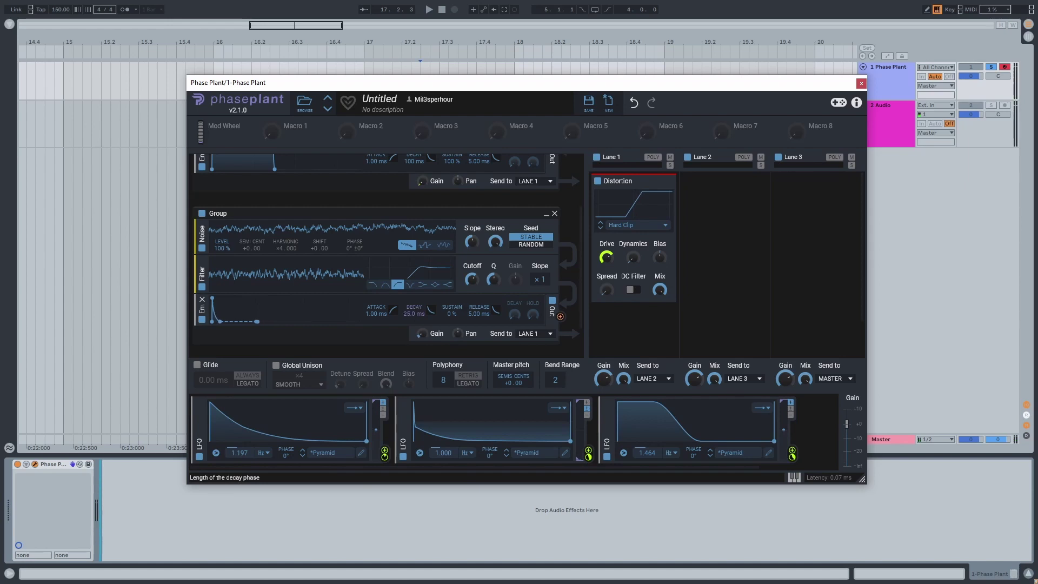
drag(414, 313, 423, 337)
scroll(423, 285, up, 2)
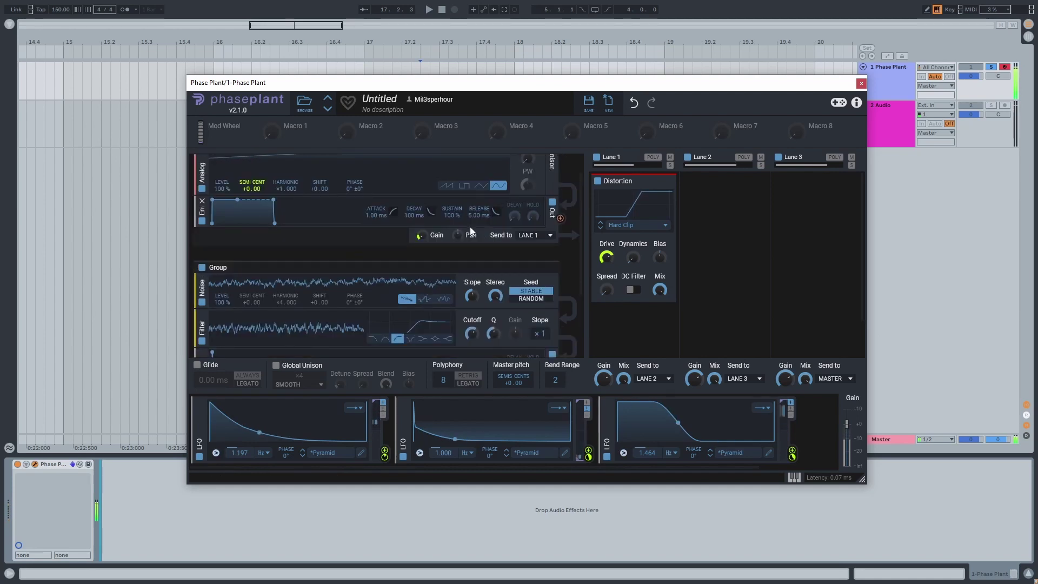
scroll(442, 298, down, 1)
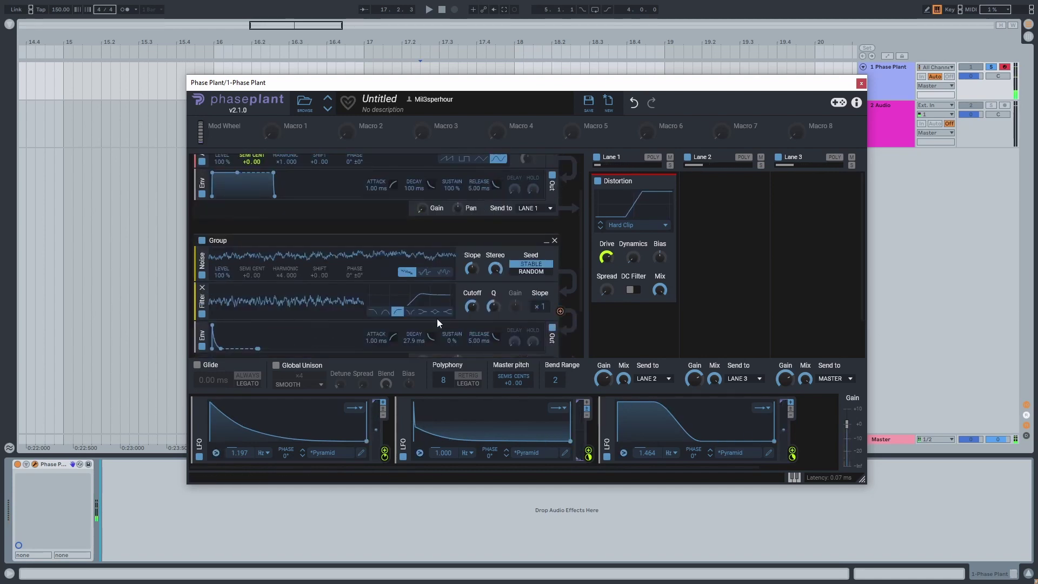
Duplicate the noise group's high-pass filter and turn the lower copy into a peak filter with a gain cut.
scroll(437, 319, down, 1)
drag(204, 278, 238, 295)
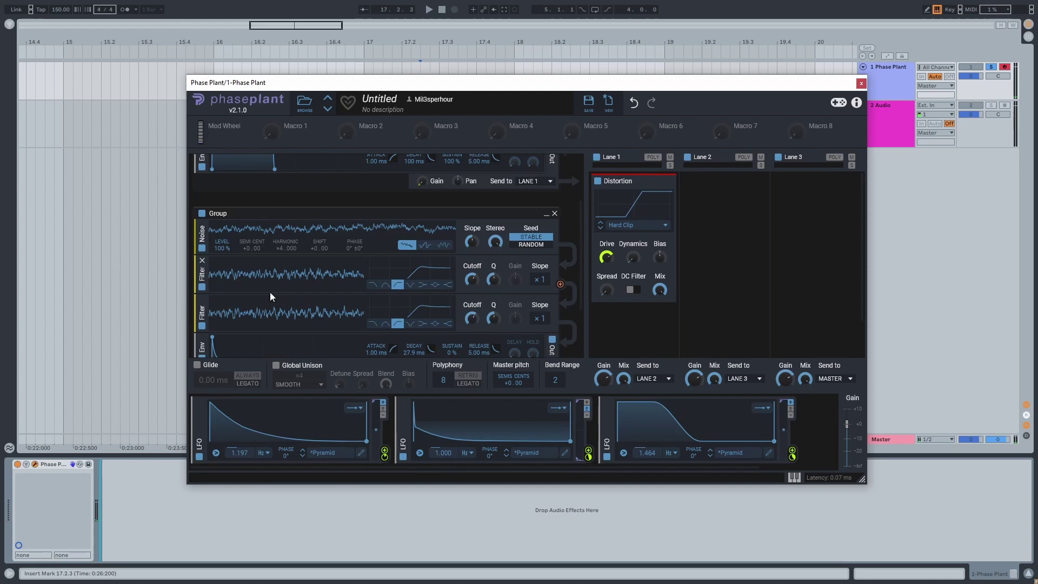
click(435, 323)
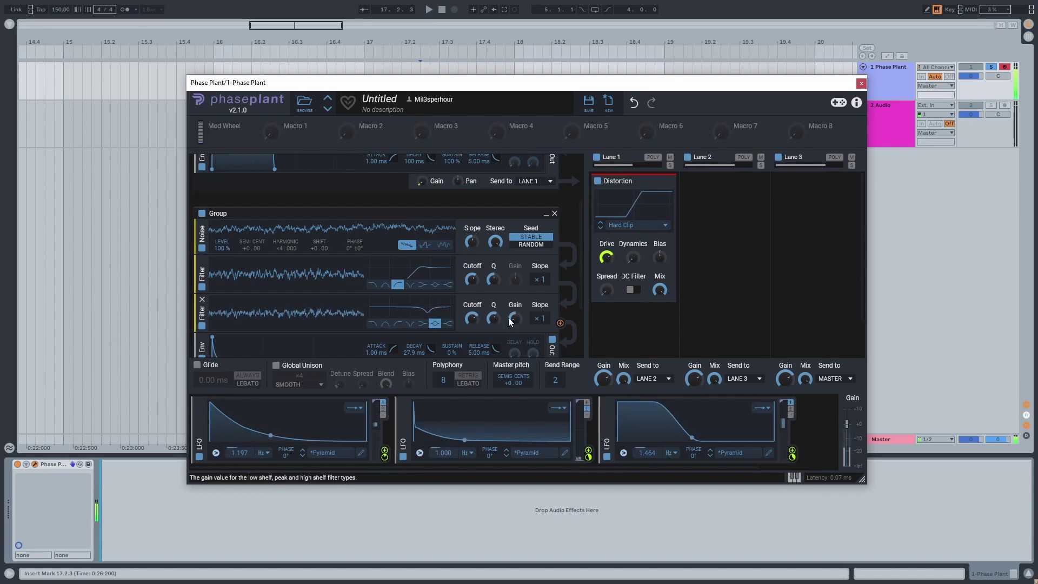
Set the noise envelope's decay to 20.7 ms.
scroll(483, 319, down, 2)
scroll(483, 319, up, 1)
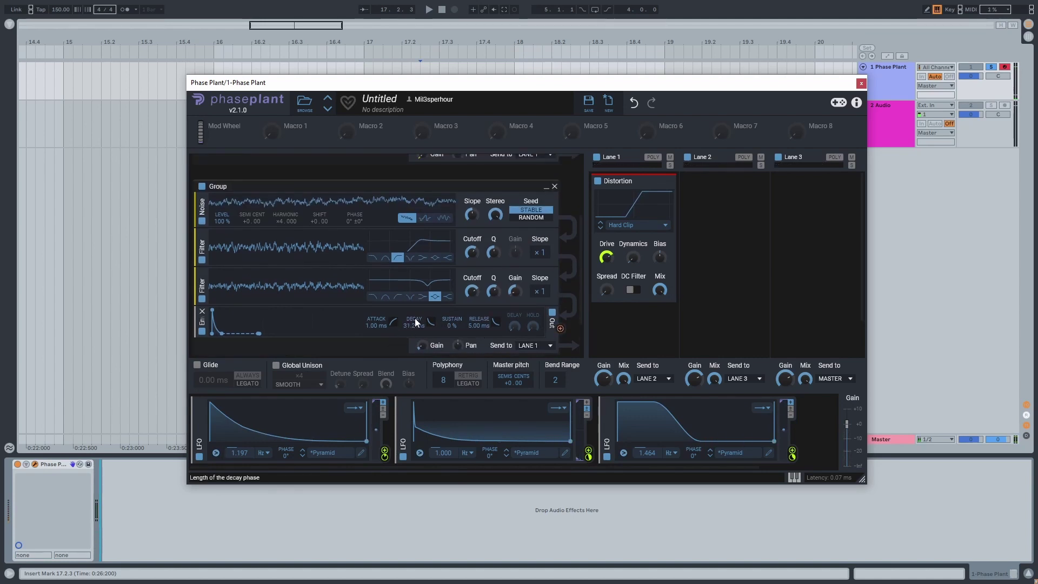
drag(417, 323, 420, 314)
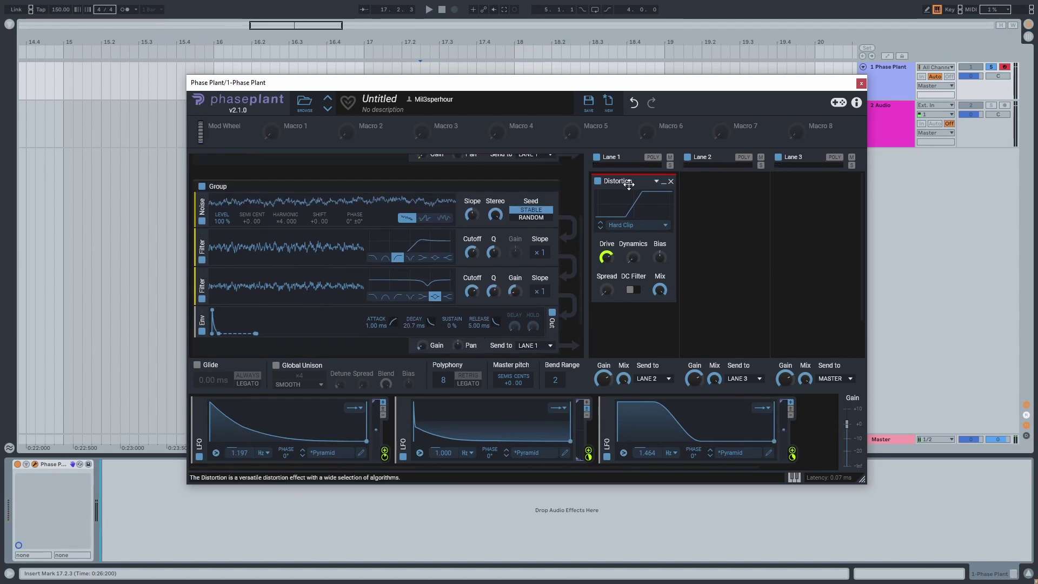
Move the Distortion effect to Lane 2 and route the Analog group's output to Lane 2.
drag(629, 185, 719, 187)
scroll(519, 211, up, 1)
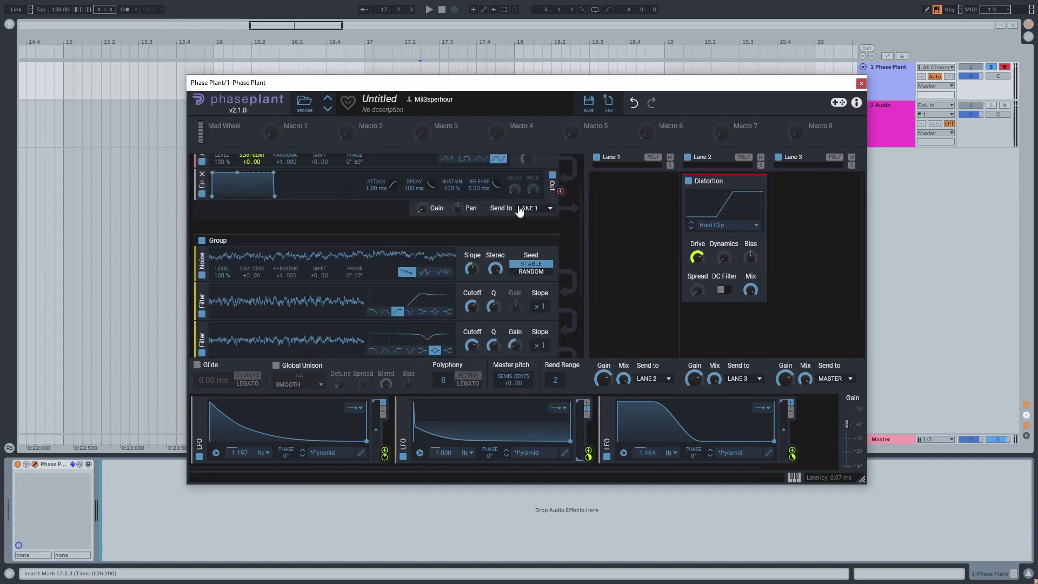
click(519, 211)
click(539, 225)
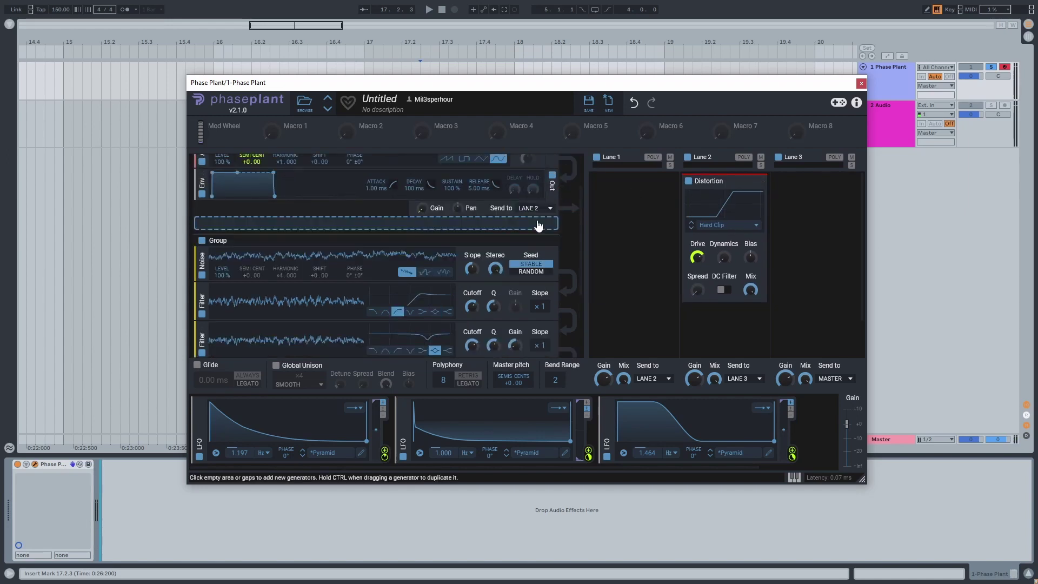
scroll(317, 261, down, 1)
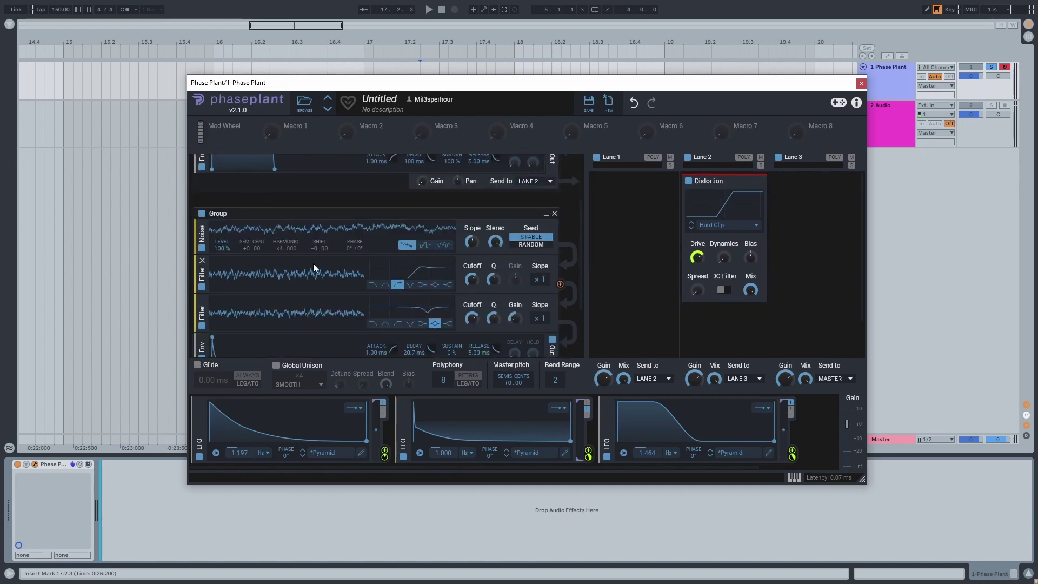
Add a Convolver to Lane 1, search its impulse responses for "hat" and load the second Hat Closed 2 result.
click(617, 214)
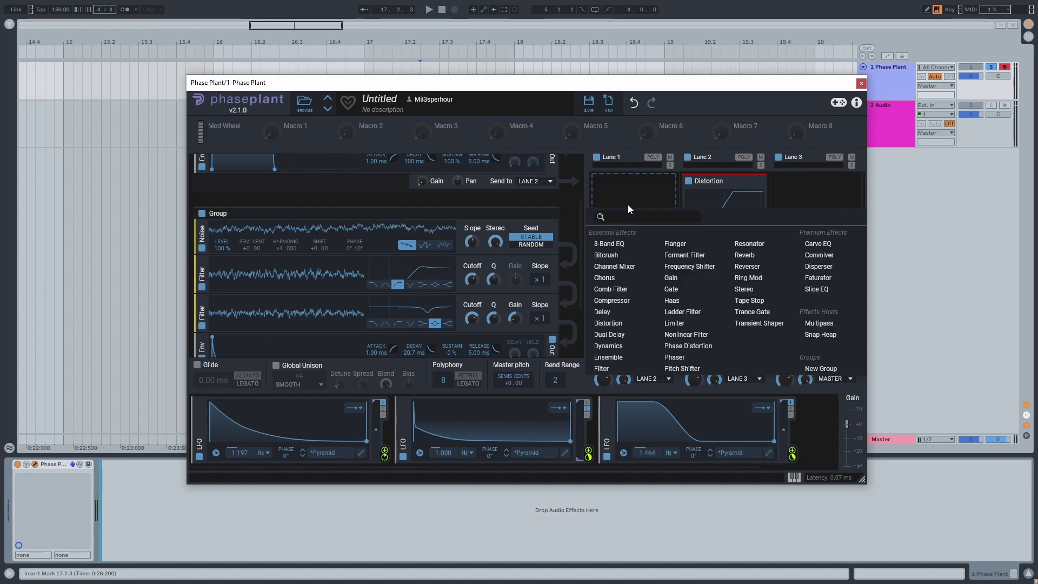
click(814, 256)
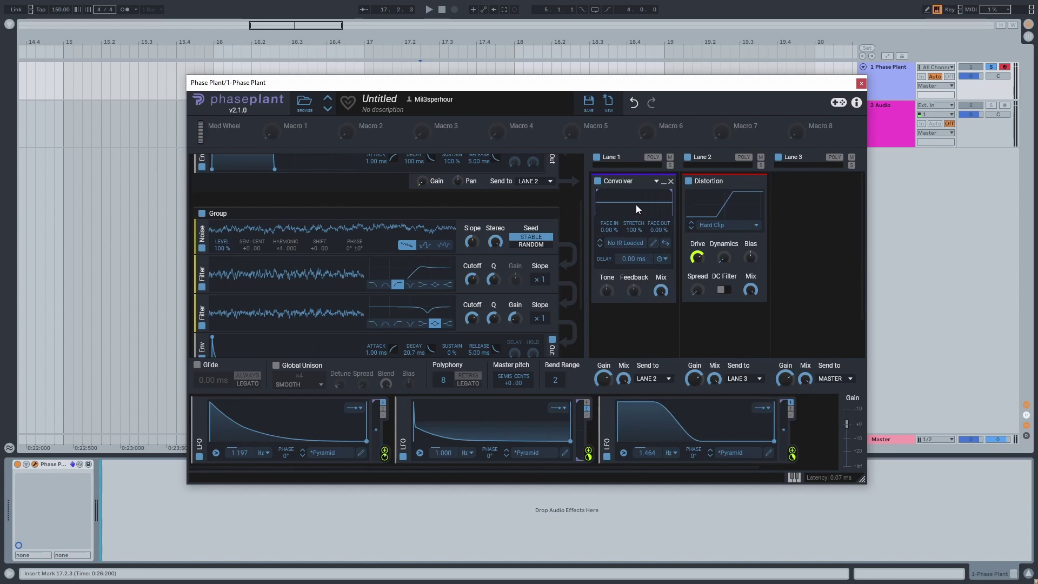
click(653, 246)
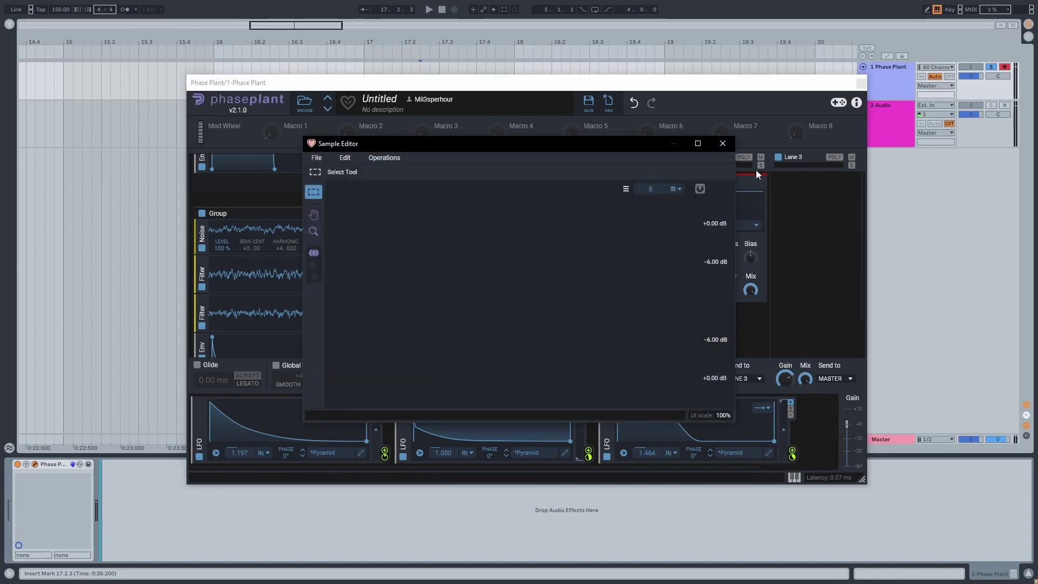
click(723, 144)
click(637, 244)
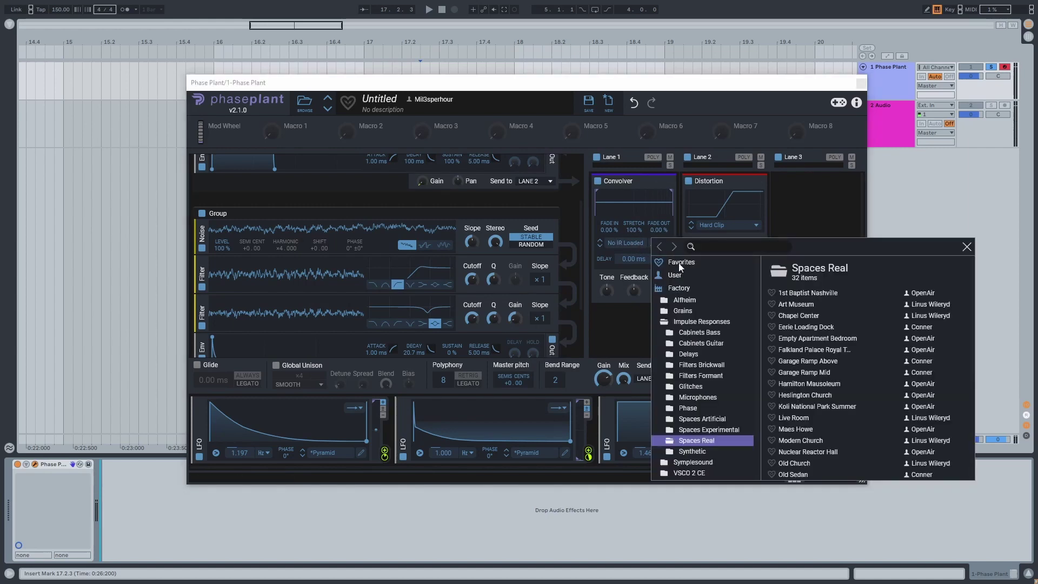
text(hat)
double_click(811, 326)
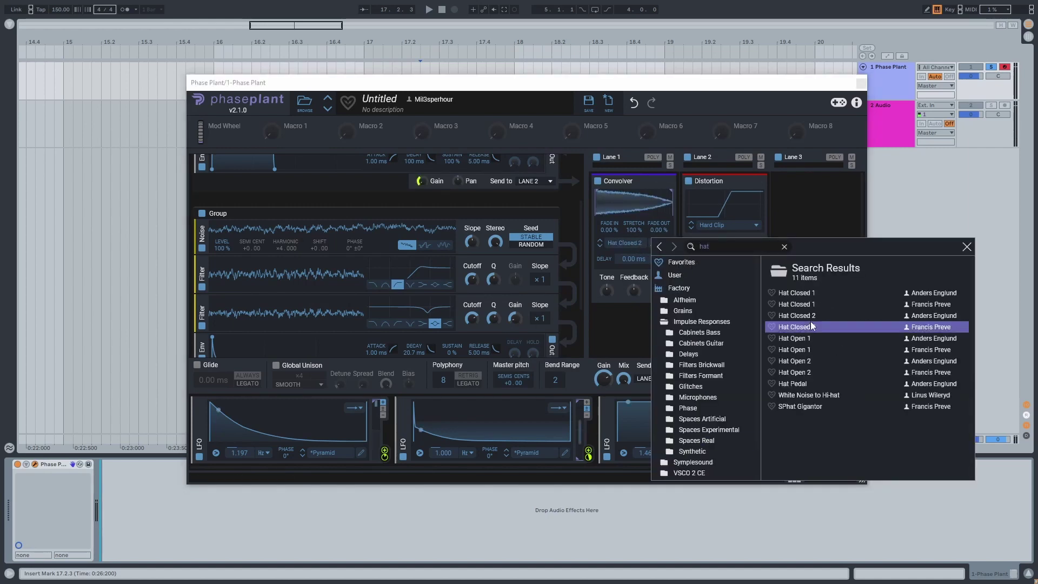
Trim the Convolver's impulse response to a short middle portion with a 100% fade-out, and reduce the mix.
drag(597, 203, 634, 203)
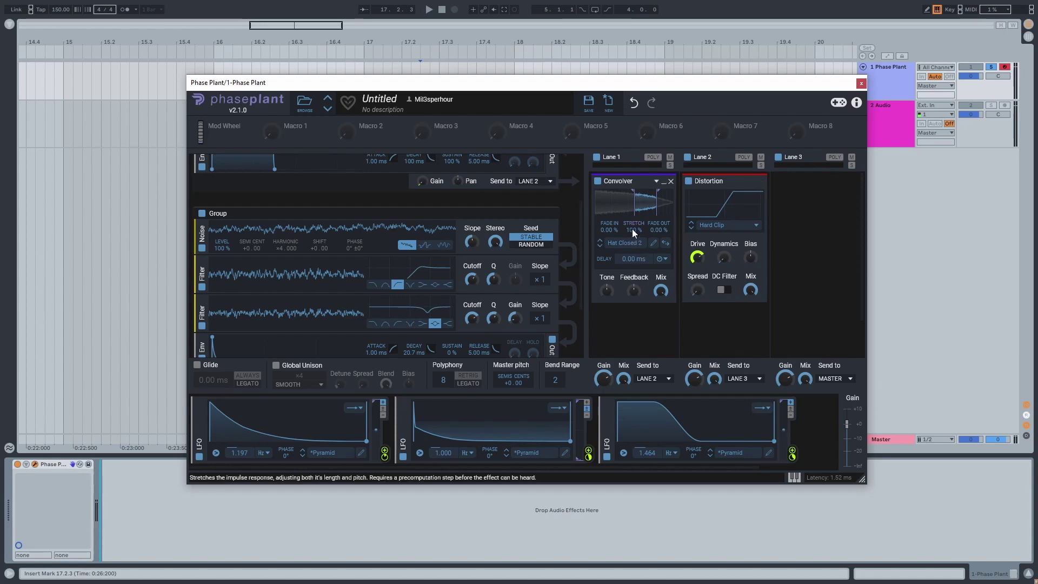
drag(658, 230, 664, 221)
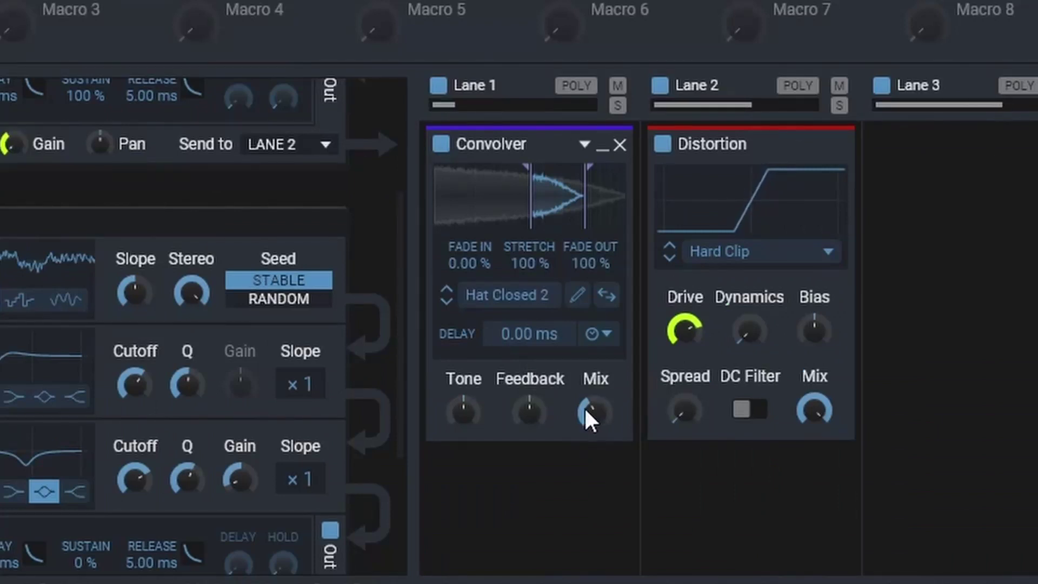
mouse_move(591, 190)
mouse_down()
mouse_move(528, 197)
mouse_move(570, 196)
mouse_move(524, 199)
mouse_move(531, 210)
mouse_up()
drag(595, 412, 595, 440)
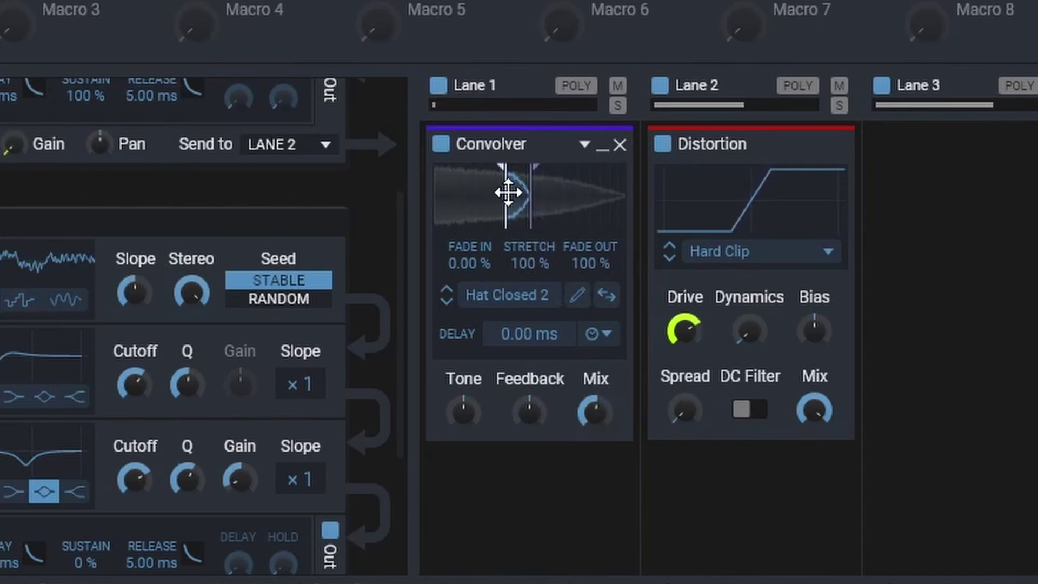
Shift the trimmed impulse region towards the sample's tail, raise the Convolver's tone and lower its mix further.
drag(505, 190, 572, 195)
scroll(169, 495, down, 3)
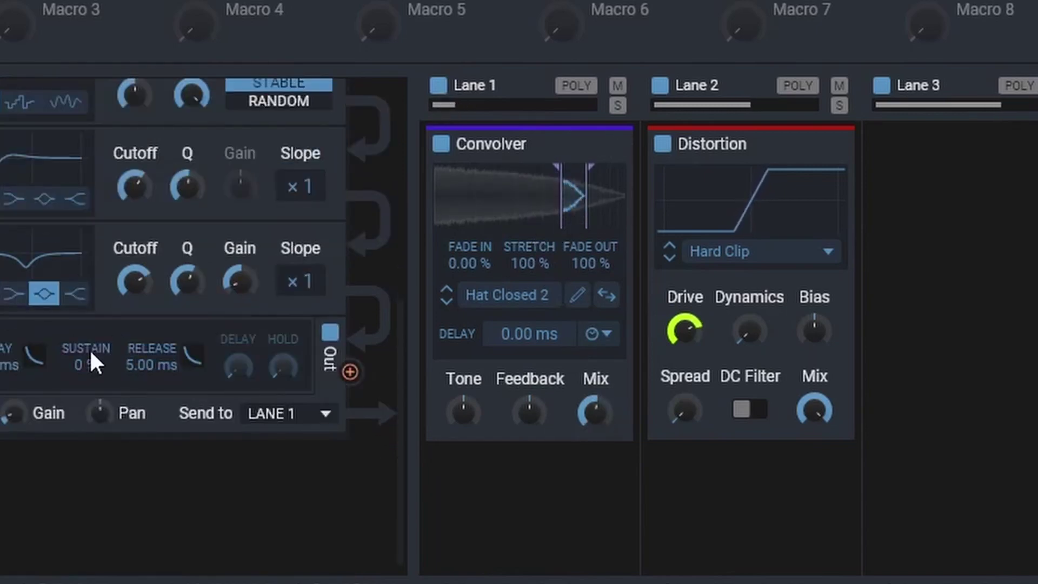
drag(574, 208, 557, 197)
drag(595, 412, 595, 427)
drag(464, 412, 463, 411)
drag(584, 424, 584, 442)
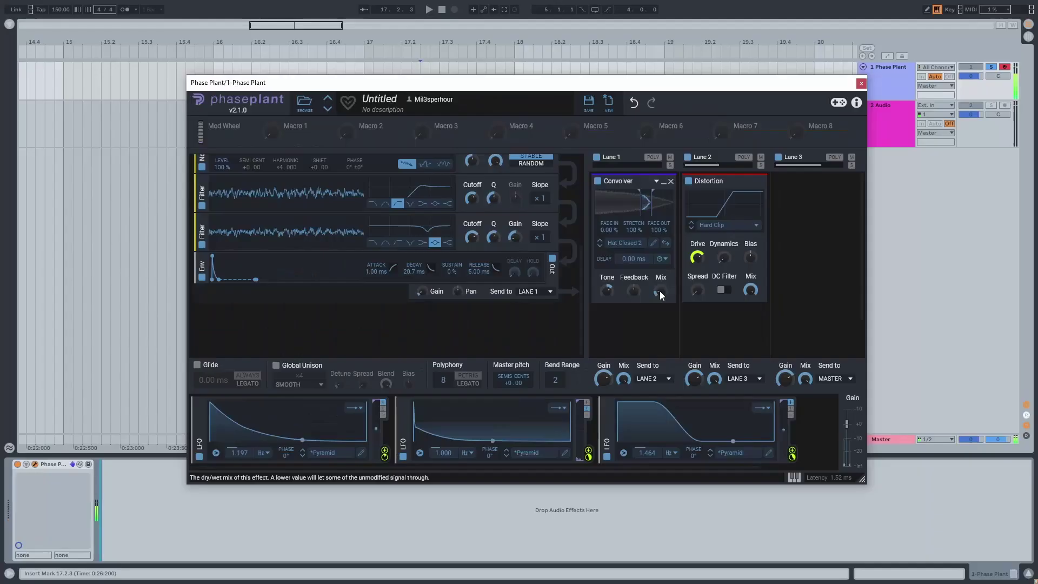
Add a Disperser above the Distortion in Lane 2 and set its frequency to 3.22 kHz.
click(644, 336)
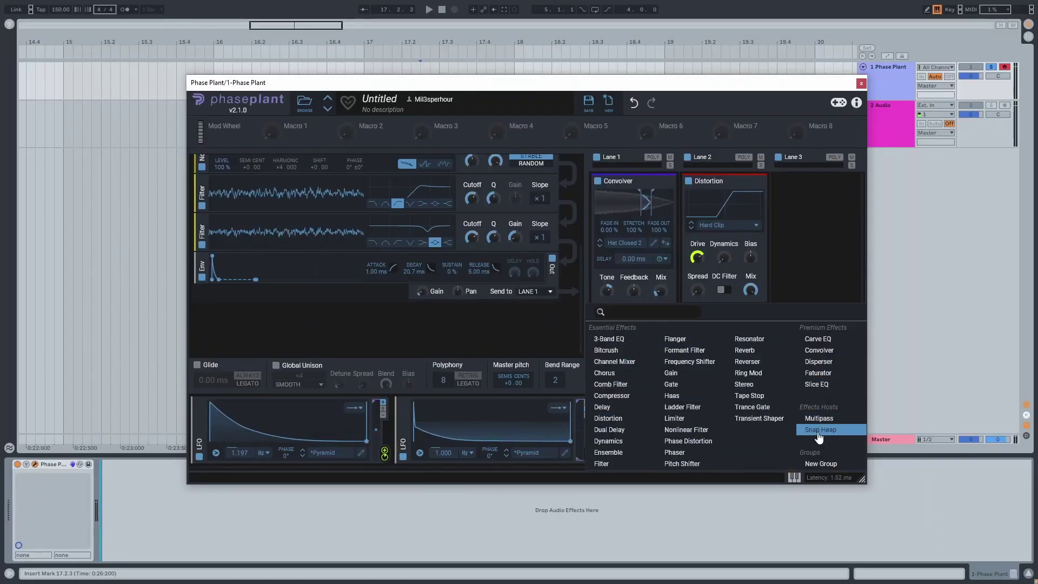
click(818, 362)
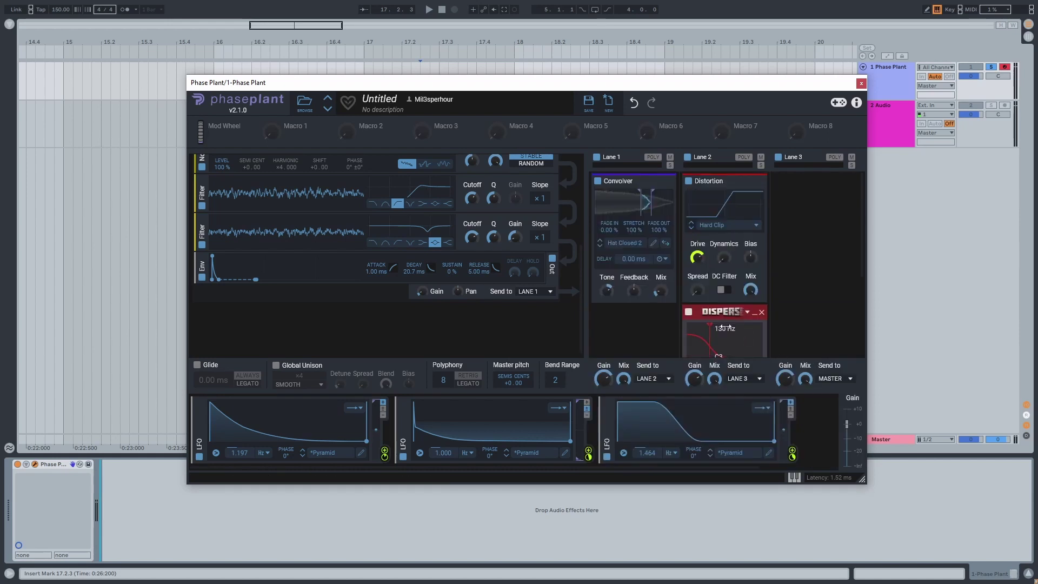
drag(714, 340, 736, 185)
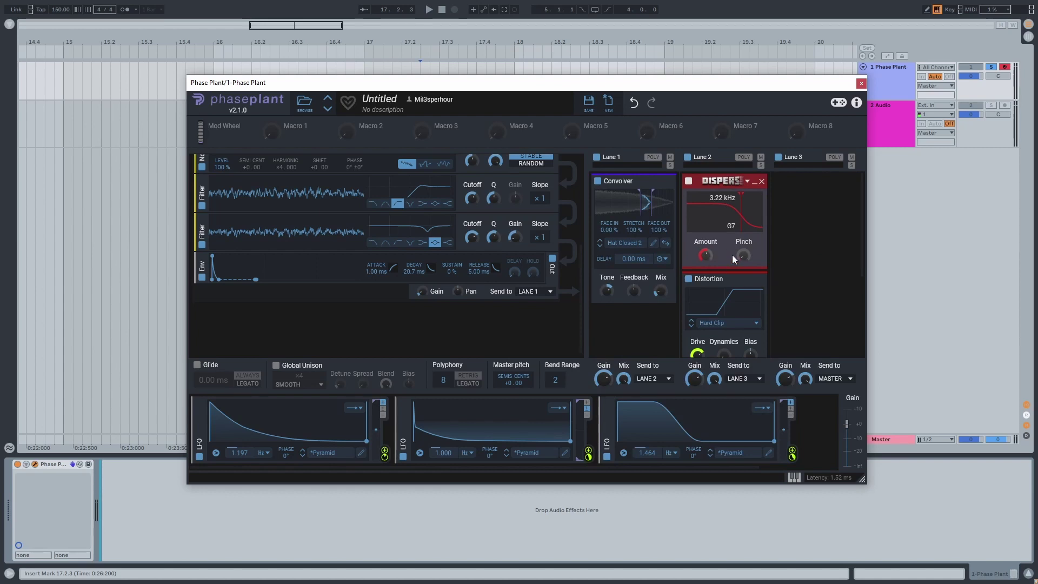
Add a Transient Shaper to Lane 2 and place it between the Disperser and the Distortion.
scroll(732, 270, down, 1)
click(732, 318)
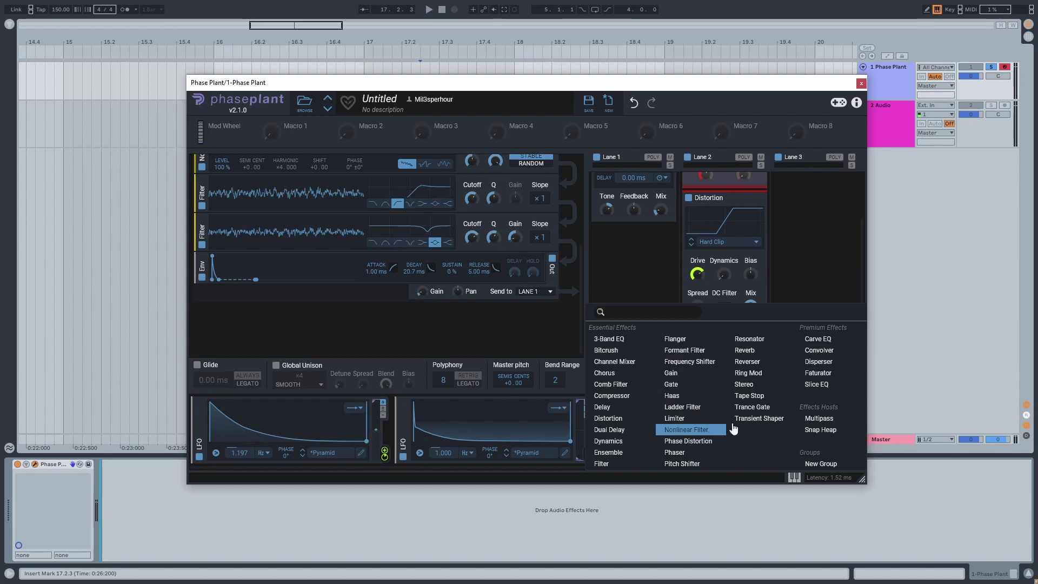
click(759, 418)
scroll(711, 339, up, 2)
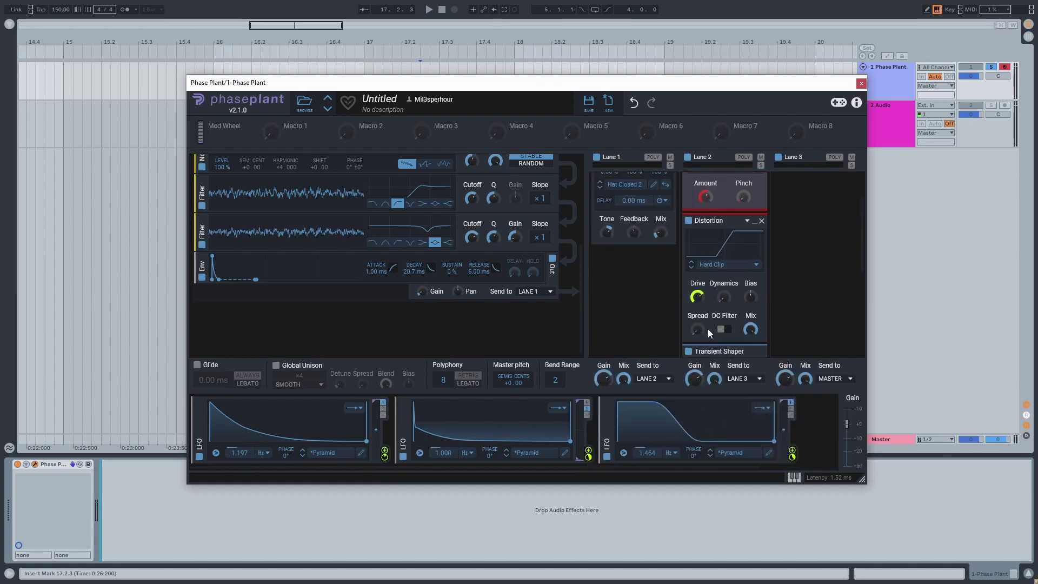
drag(709, 352, 708, 232)
scroll(708, 231, up, 1)
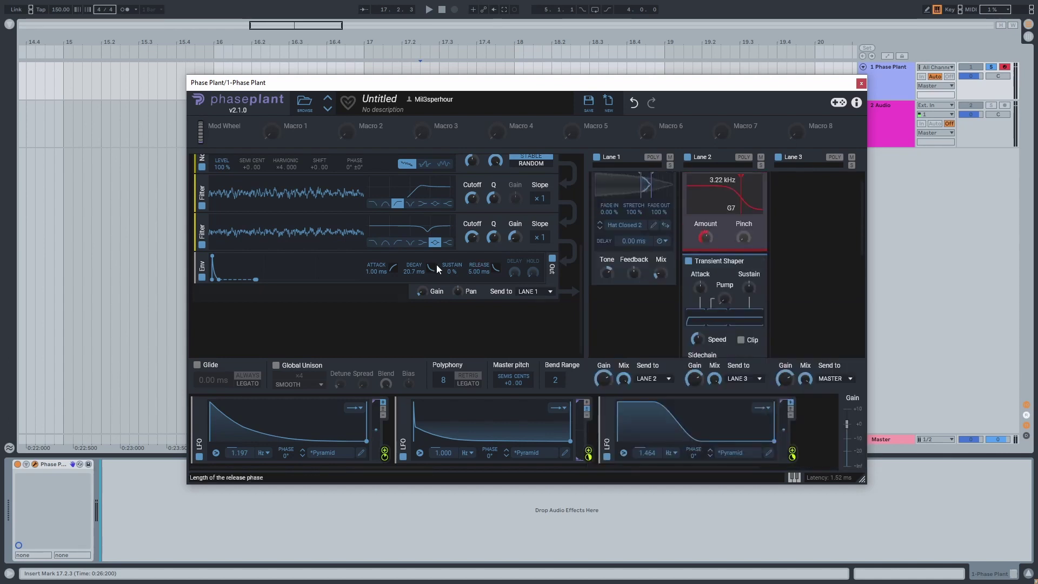
Set the Disperser's frequency to 2.73 kHz, fine-tune its amount, and raise the Transient Shaper's attack.
scroll(436, 265, up, 3)
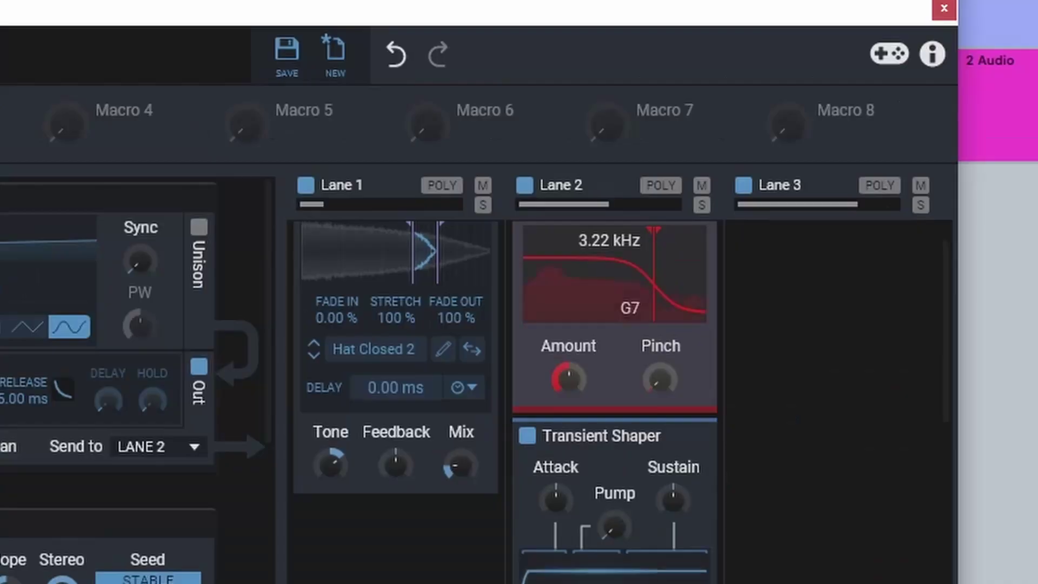
drag(707, 239, 706, 240)
drag(569, 379, 569, 377)
drag(627, 307, 651, 303)
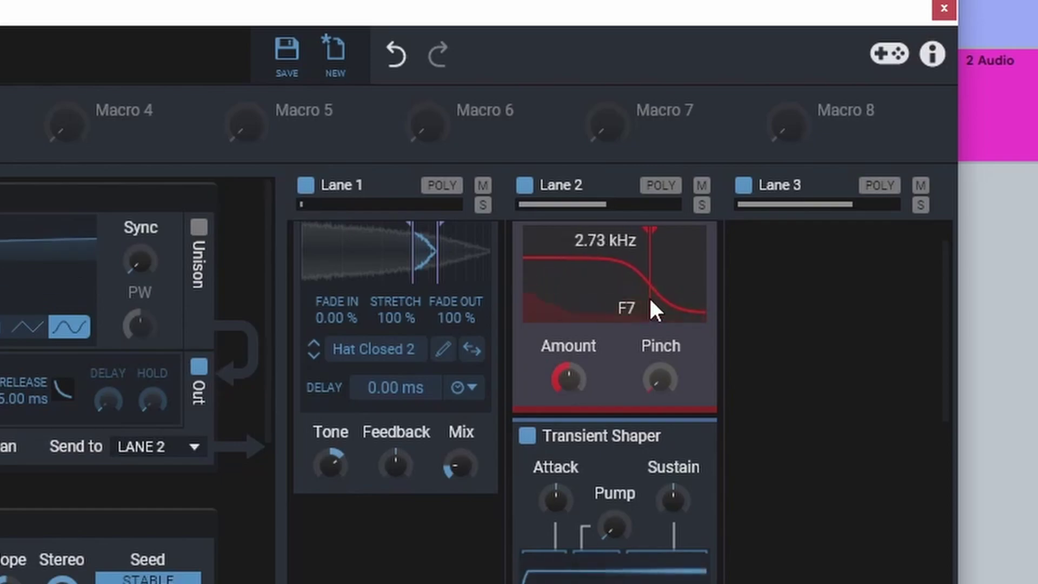
click(556, 498)
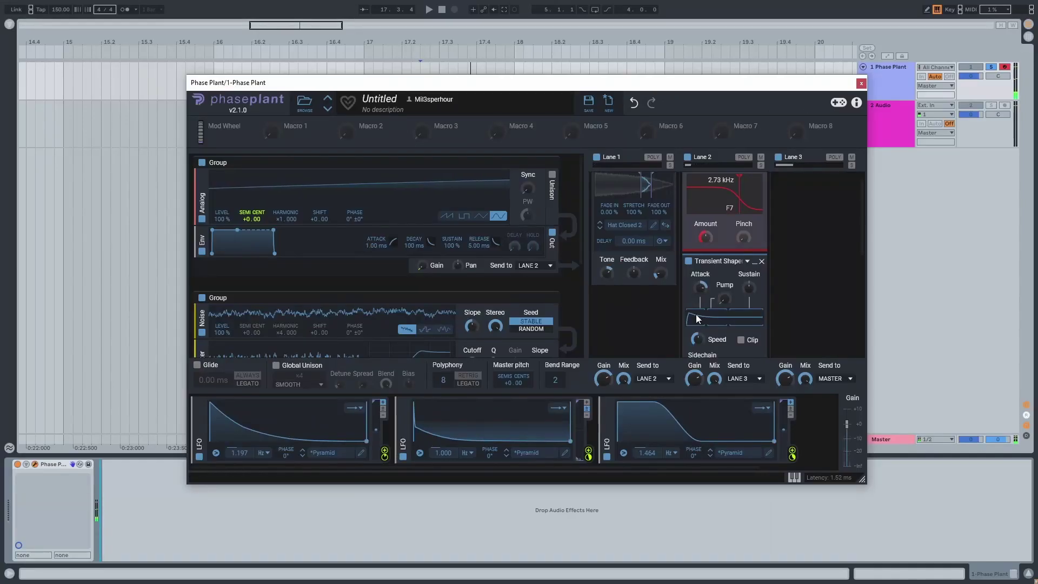
Lower the Transient Shaper's attack, raise its speed, and set the third LFO's rate to 1.796 Hz.
drag(700, 287, 700, 298)
drag(700, 339, 700, 335)
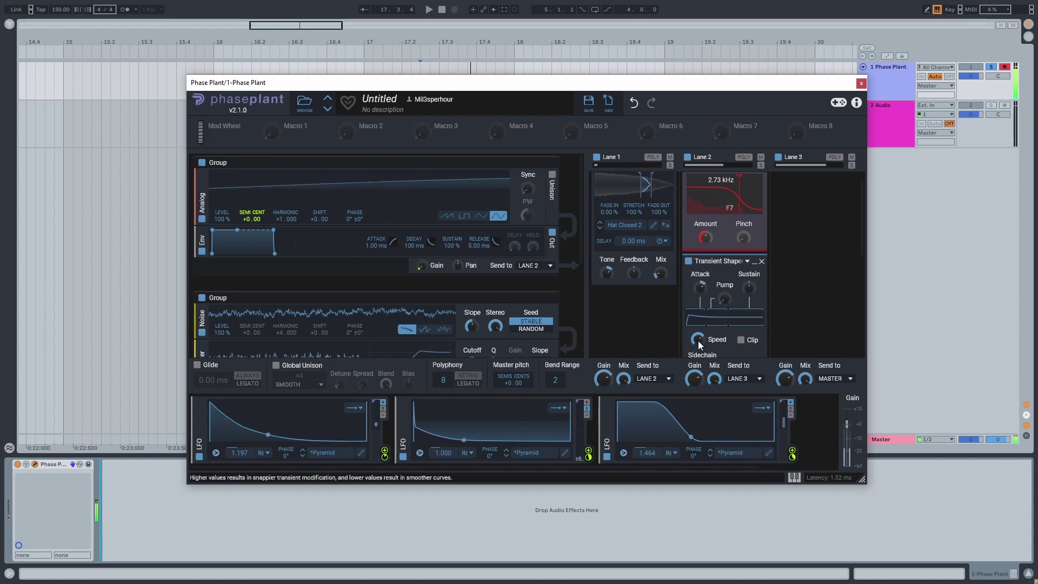
drag(647, 453, 647, 446)
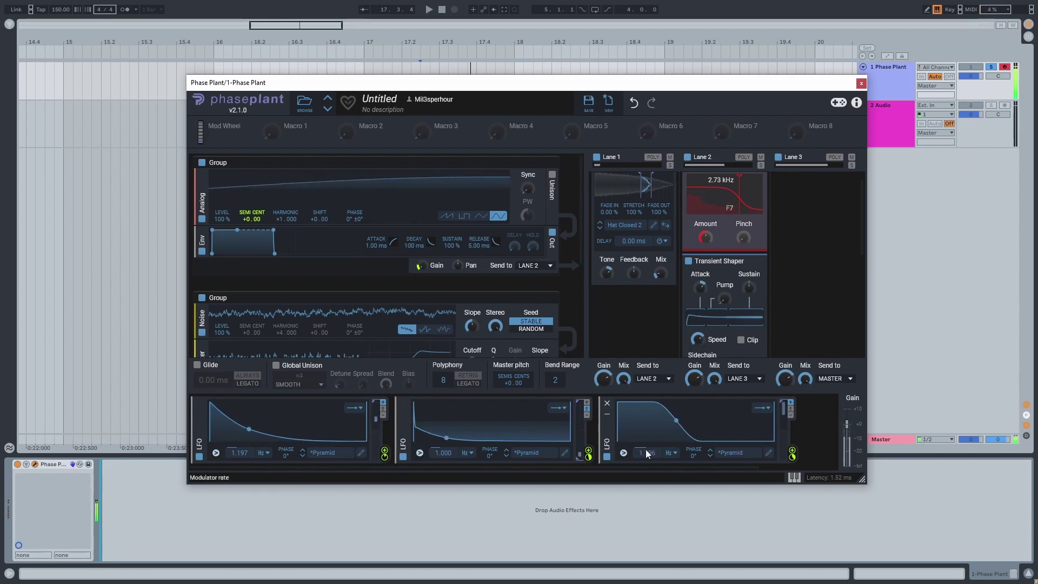
Set the Convolver's stretch to 83 % and reposition its trimmed impulse region.
scroll(446, 301, down, 3)
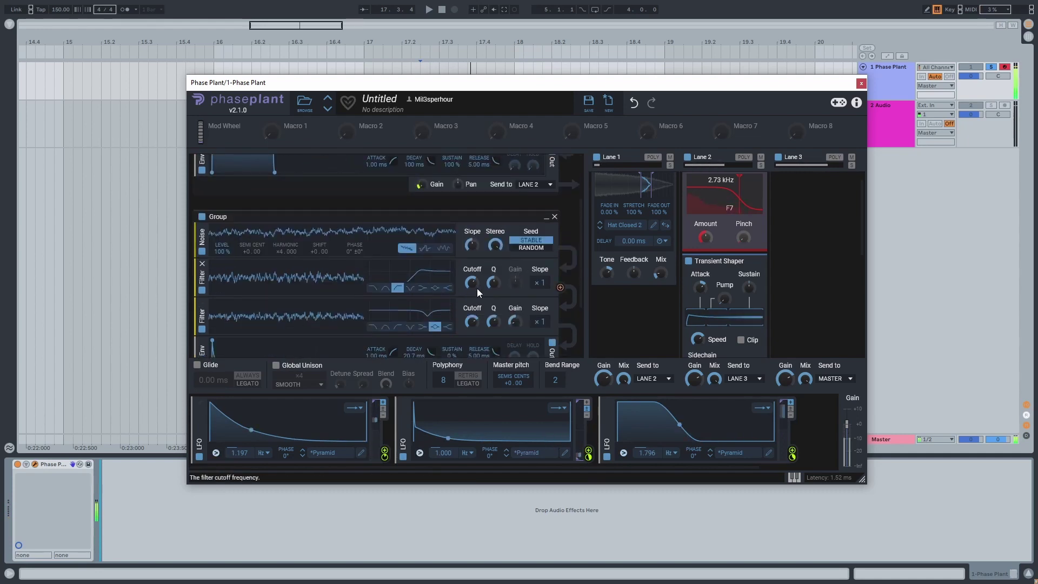
scroll(477, 288, down, 1)
drag(644, 189, 634, 220)
scroll(641, 247, up, 1)
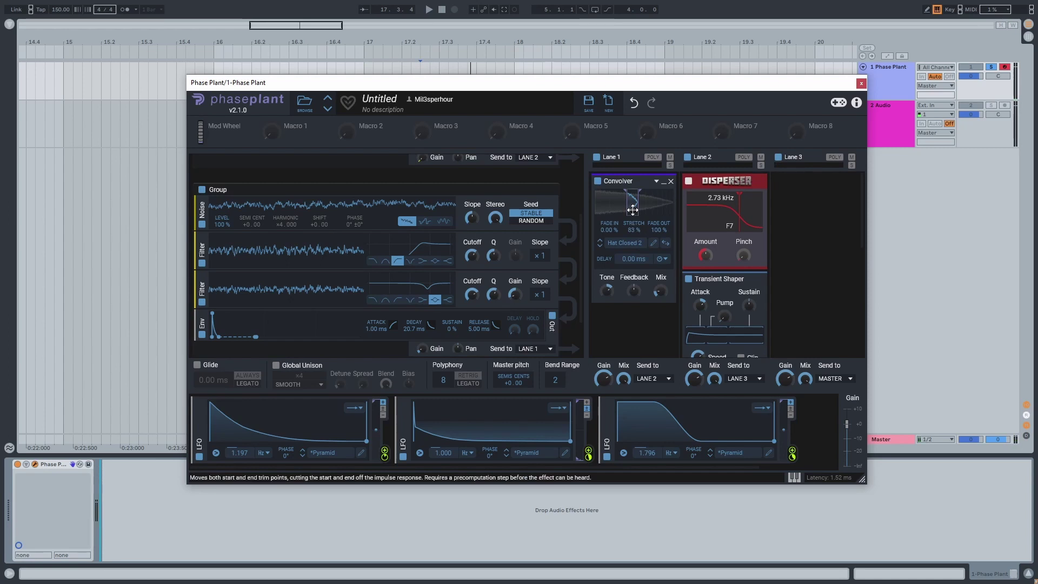
Add a high-pass Filter below the Convolver in Lane 1 and adjust its cutoff.
click(638, 316)
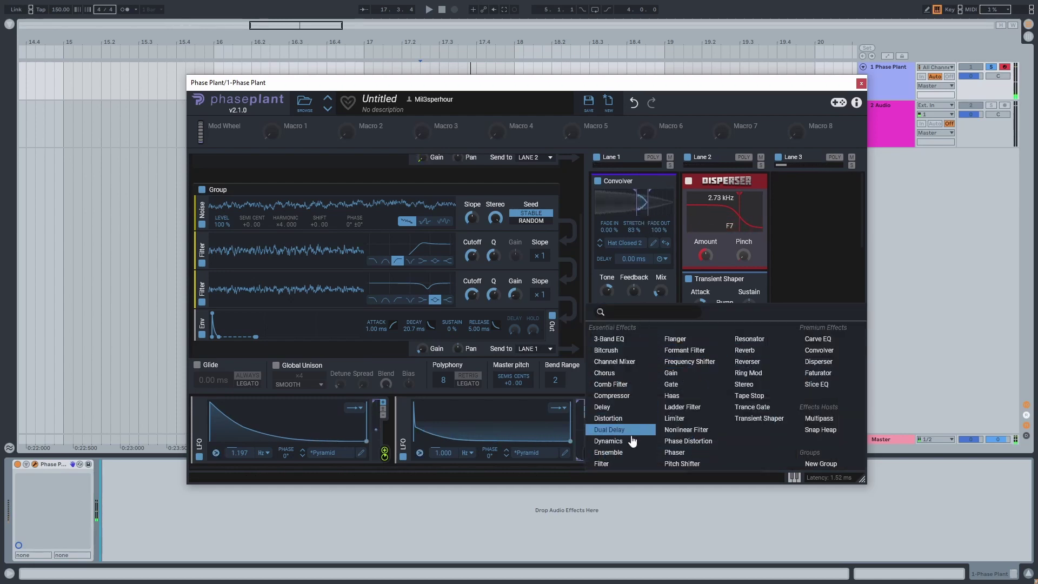
click(601, 463)
scroll(627, 292, down, 1)
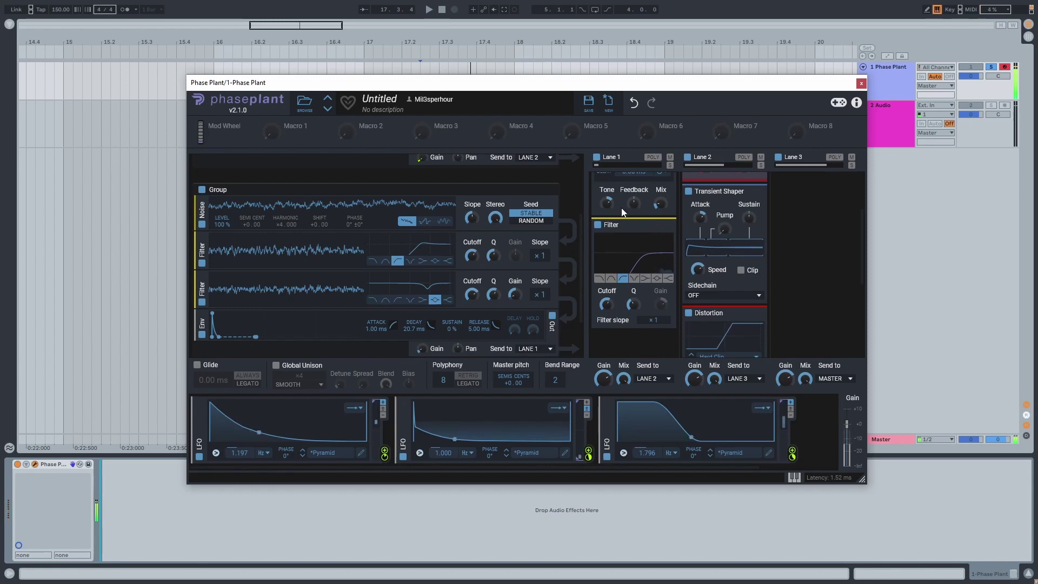
Add a Frequency Shifter to Lane 1 and move it above the Convolver.
click(632, 339)
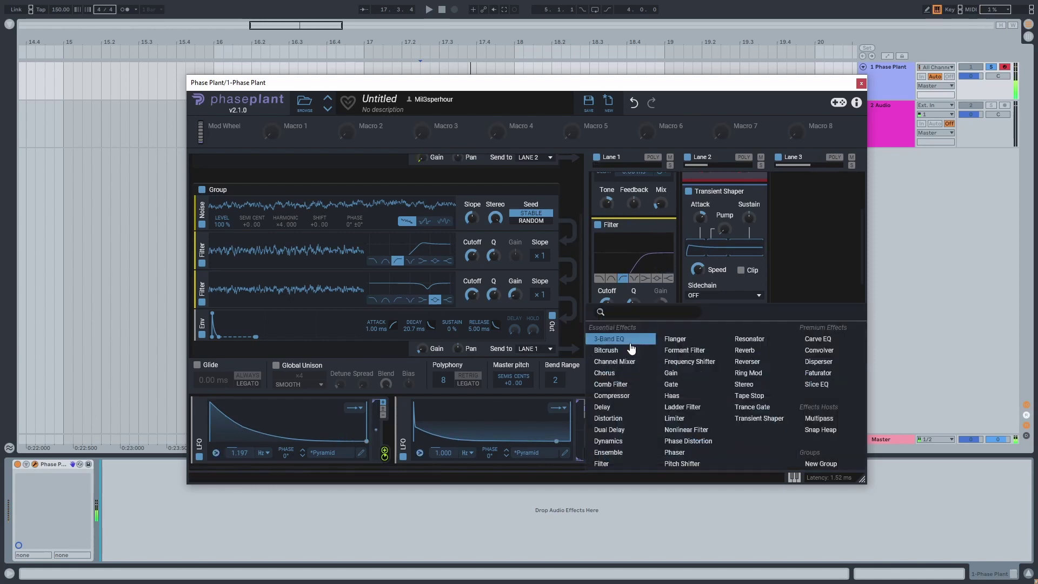
click(698, 360)
drag(653, 318, 647, 223)
scroll(639, 254, up, 3)
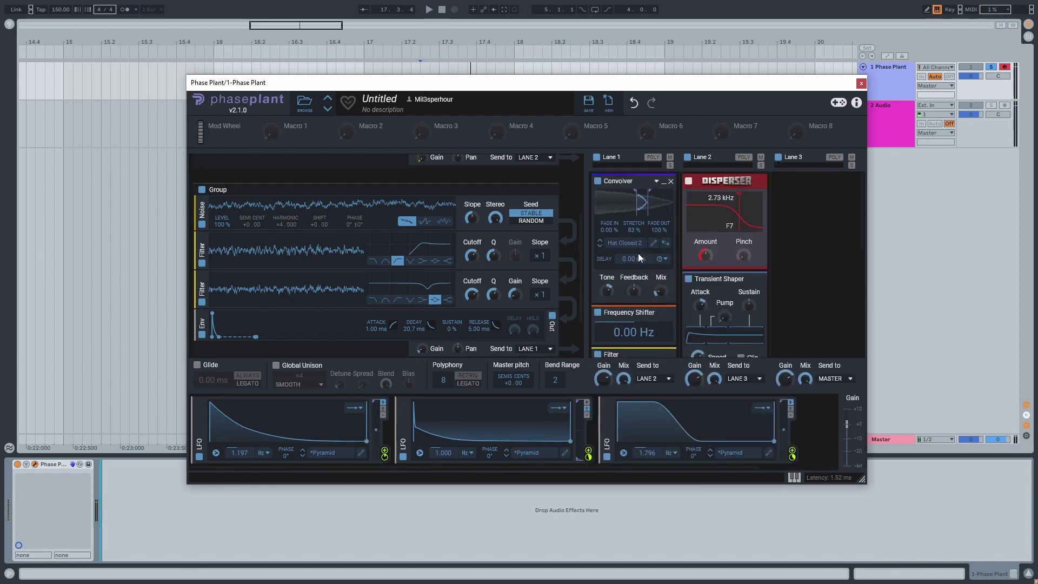
drag(635, 307, 632, 227)
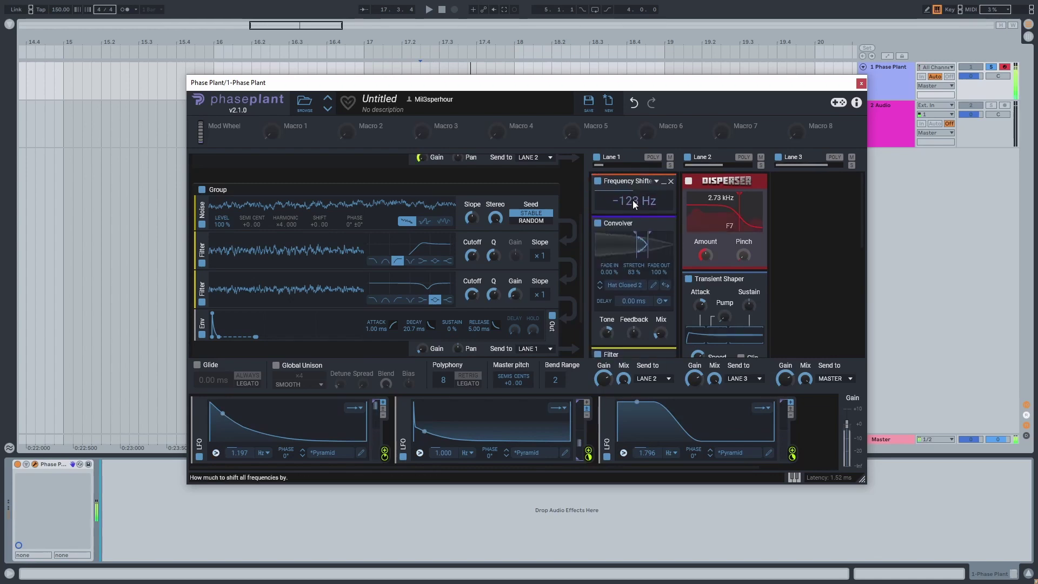
Set the Frequency Shifter to -353 Hz, readjust the Convolver's mix, and move its impulse region towards the sample's start.
drag(663, 336, 663, 287)
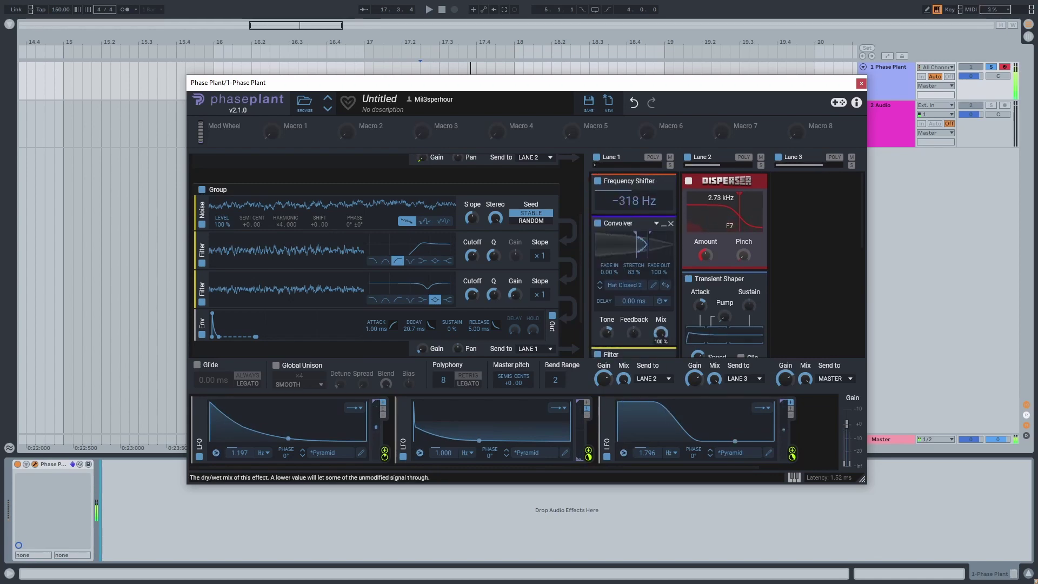
mouse_move(633, 203)
mouse_down()
mouse_move(633, 227)
mouse_move(633, 155)
mouse_move(634, 203)
mouse_up()
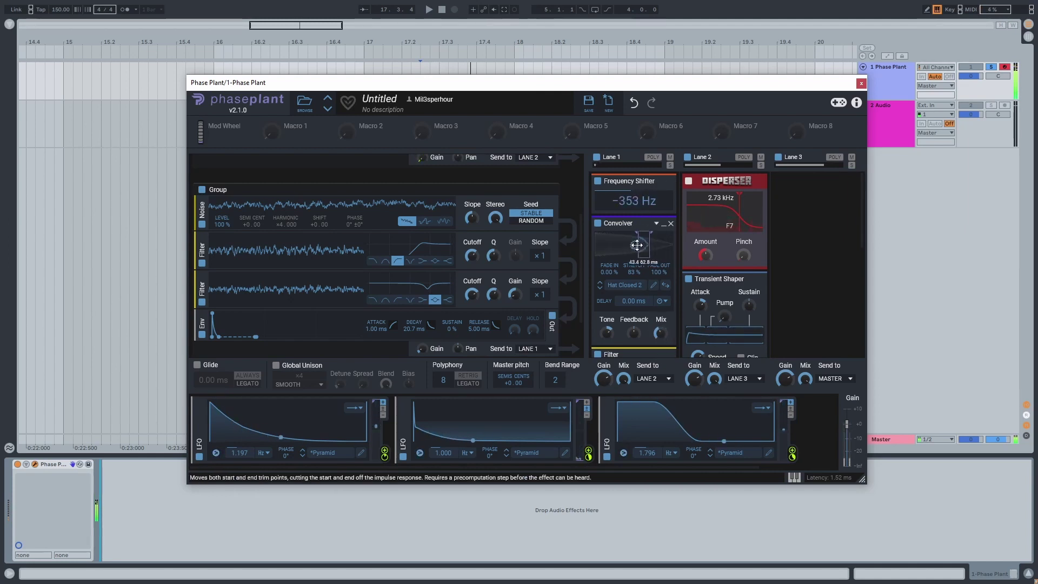
scroll(677, 268, down, 1)
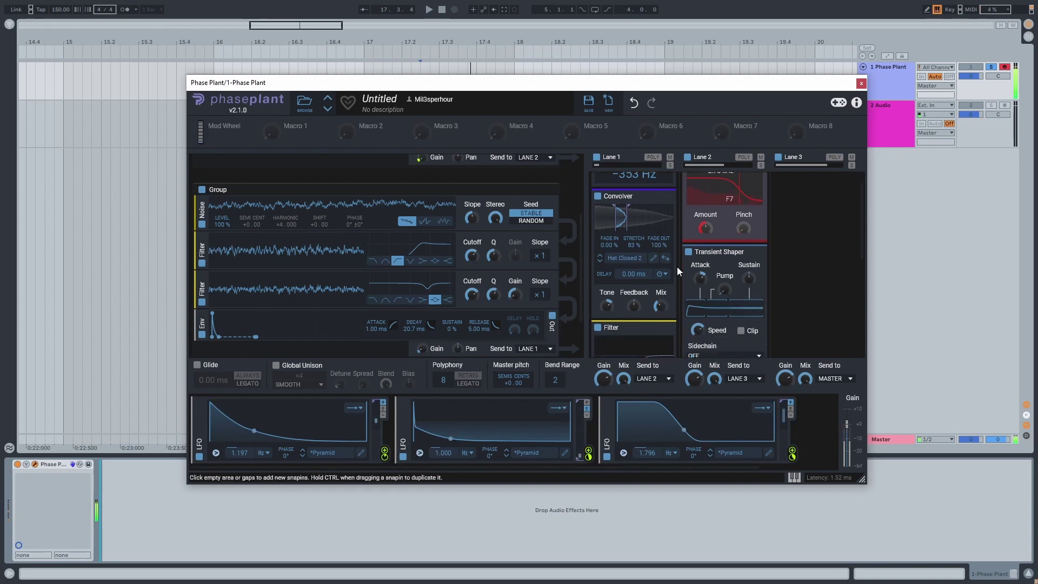
Set the noise envelope's decay to 29.2 ms, fine-tune the Transient Shaper's attack, and close the plugin window.
drag(406, 327, 405, 320)
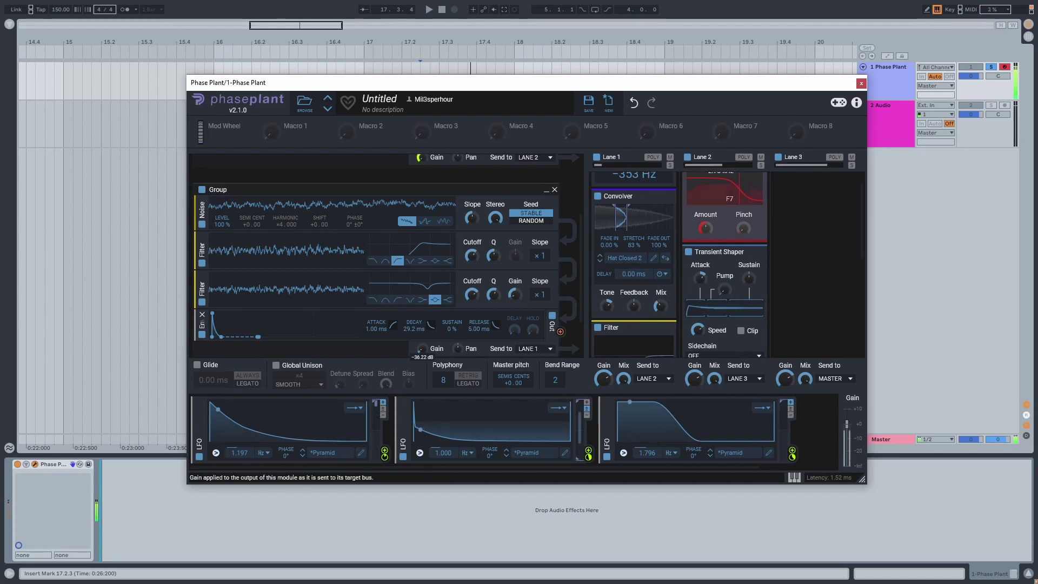
drag(699, 275, 700, 277)
scroll(735, 290, down, 5)
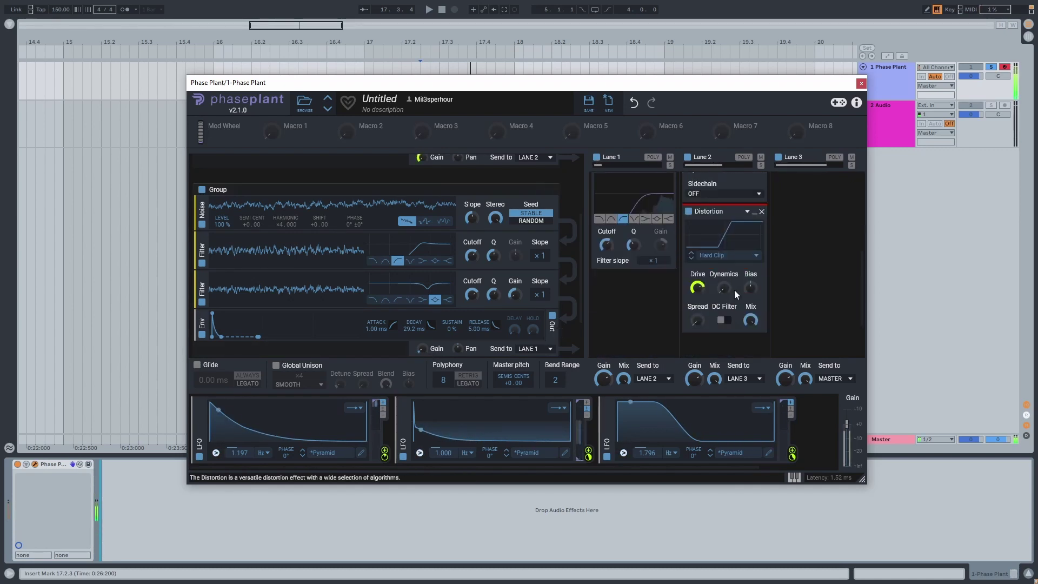
click(862, 83)
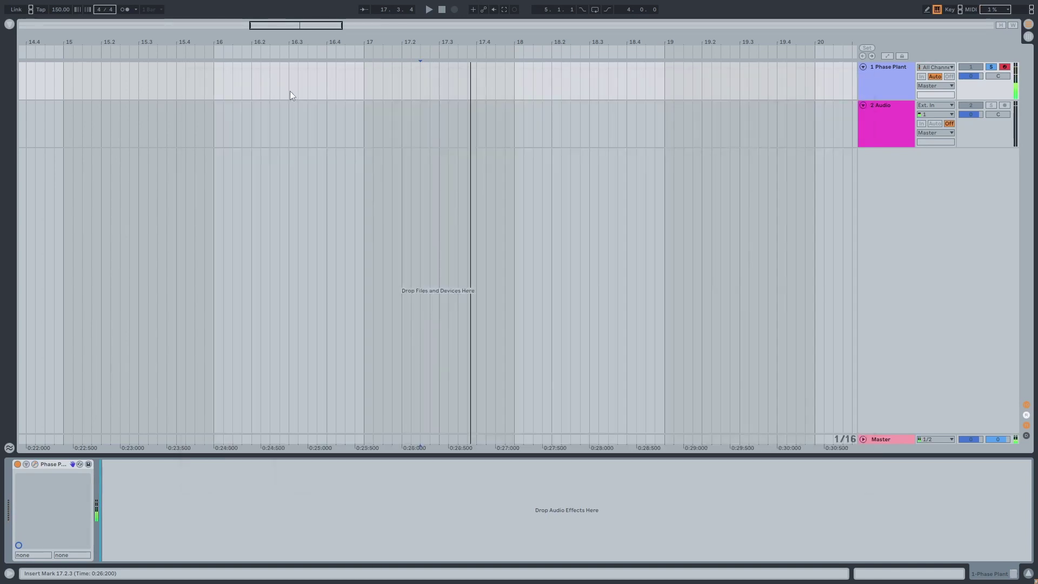
Unsolo the Phase Plant track, arm the audio track, and set its input to Resampling.
click(991, 67)
click(1005, 104)
click(936, 105)
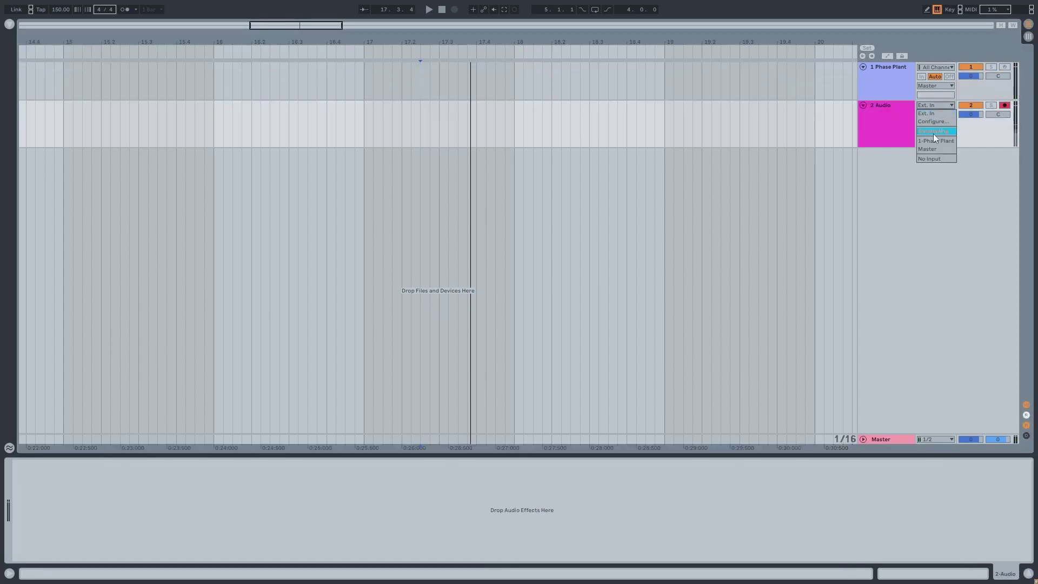
click(935, 118)
Loop the range from 17.1.1 to 17.3.1 and record a MIDI note on the Phase Plant track.
drag(366, 82, 441, 80)
key(ctrl+l)
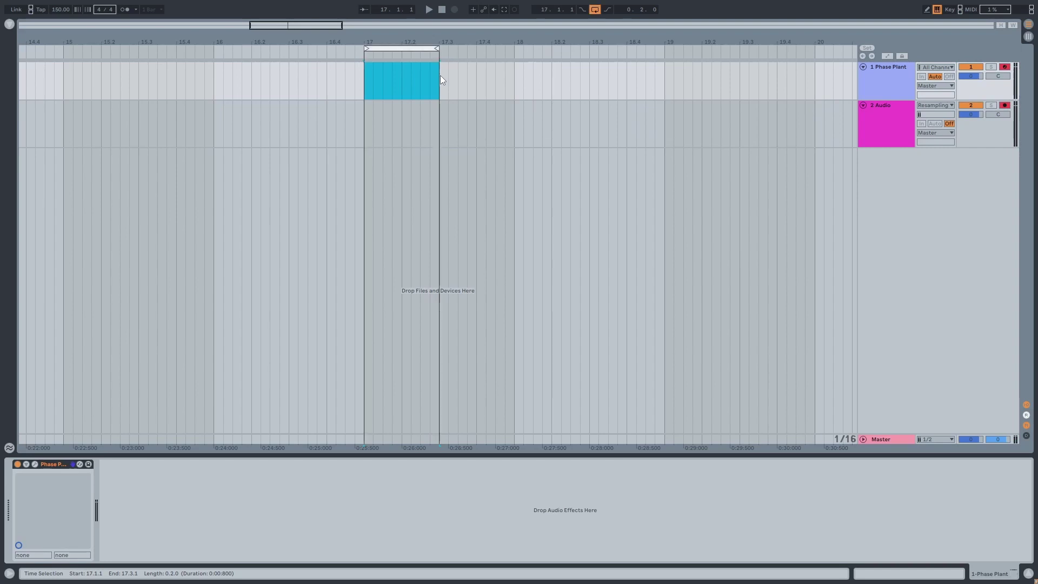
click(454, 9)
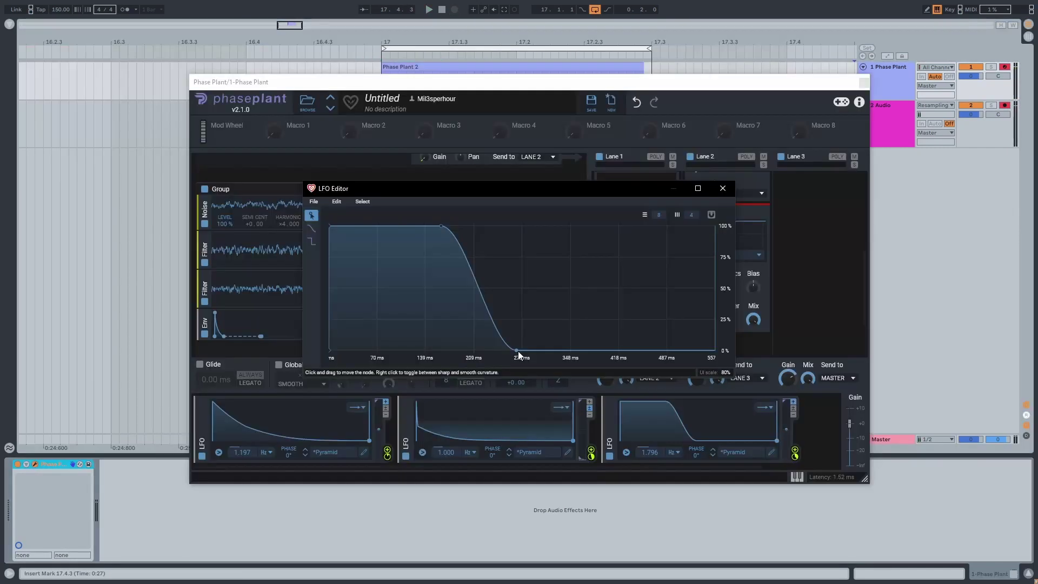
Reshape the third LFO to hold 100 % until about 305 ms and fall to 0 % by about 365 ms.
drag(519, 351, 536, 352)
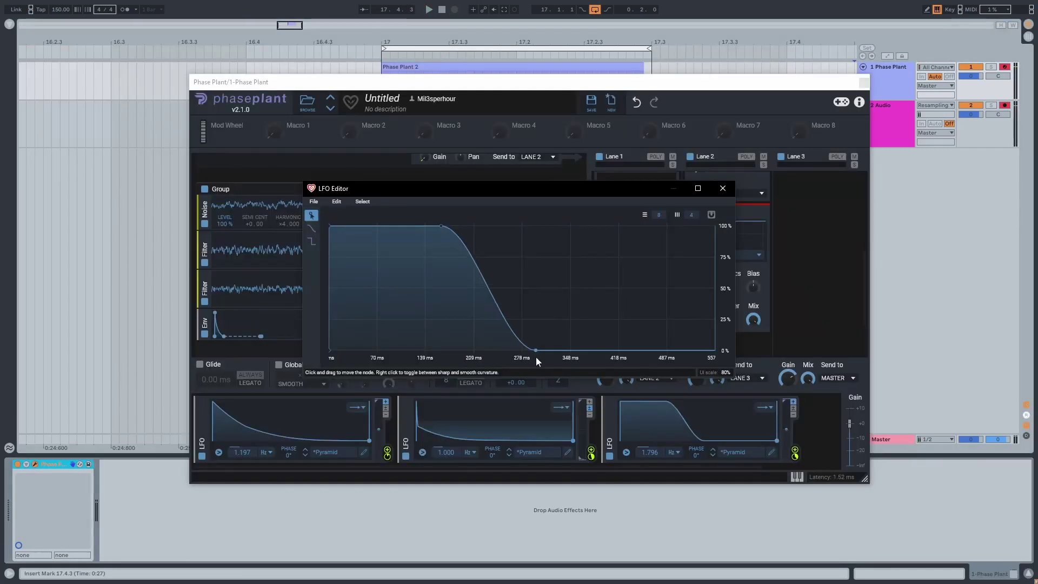
drag(443, 227, 521, 224)
drag(537, 350, 567, 350)
drag(522, 225, 541, 226)
drag(568, 350, 583, 350)
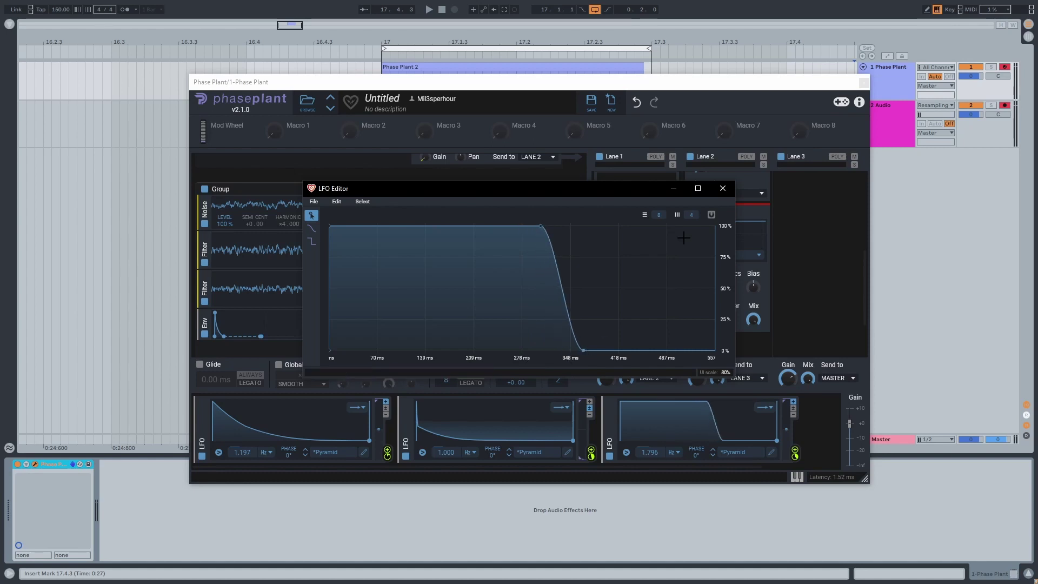
click(789, 146)
click(864, 82)
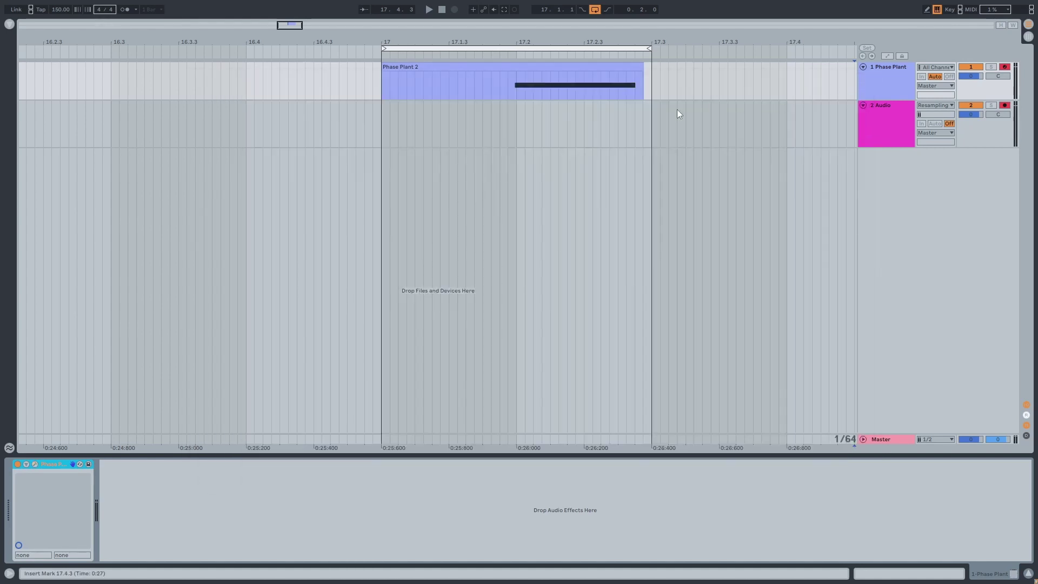
Extend the D2 note across the whole Phase Plant clip and record its output onto the audio track.
double_click(383, 86)
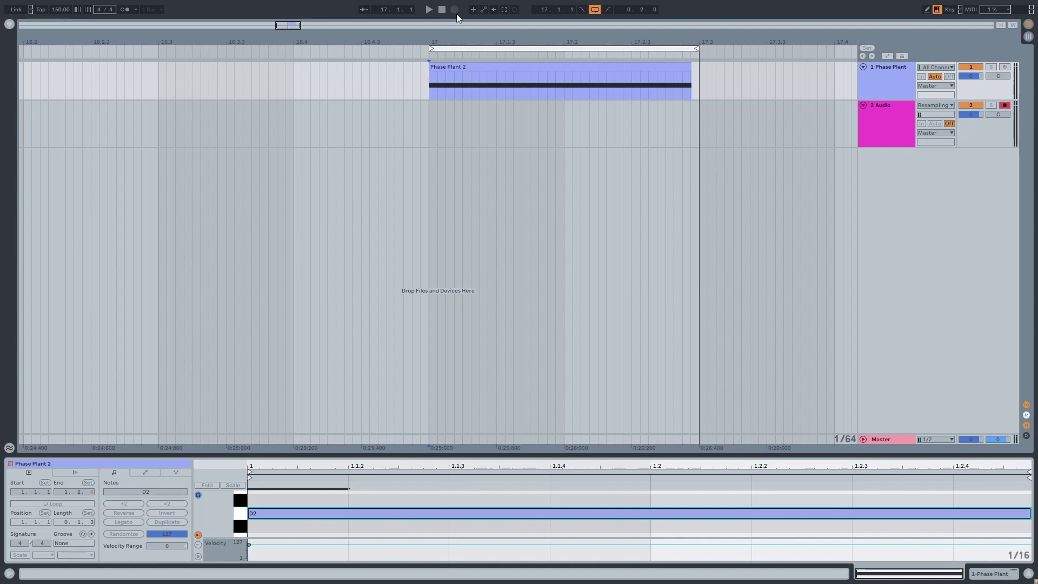
click(455, 9)
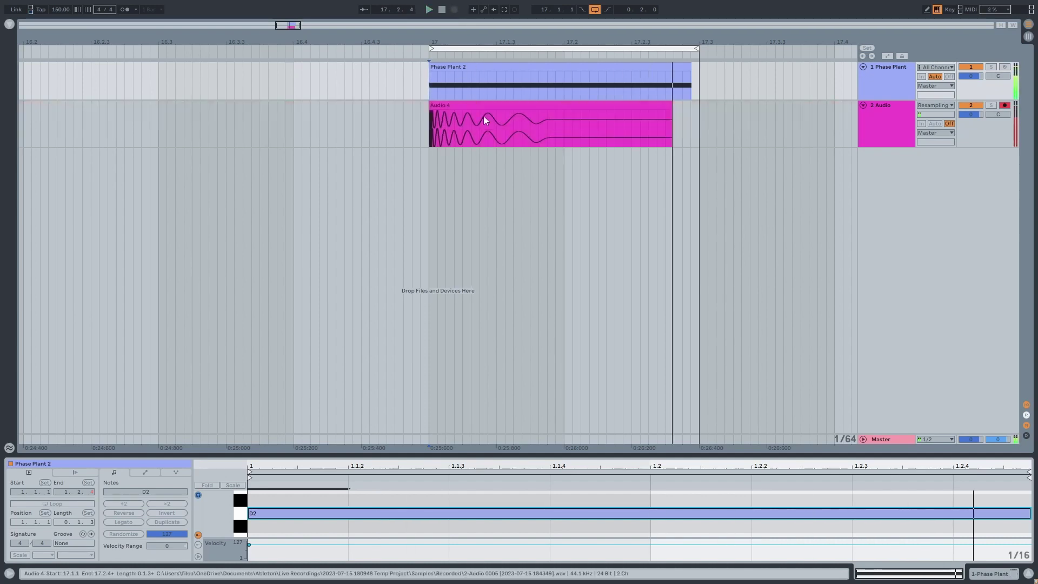
click(505, 116)
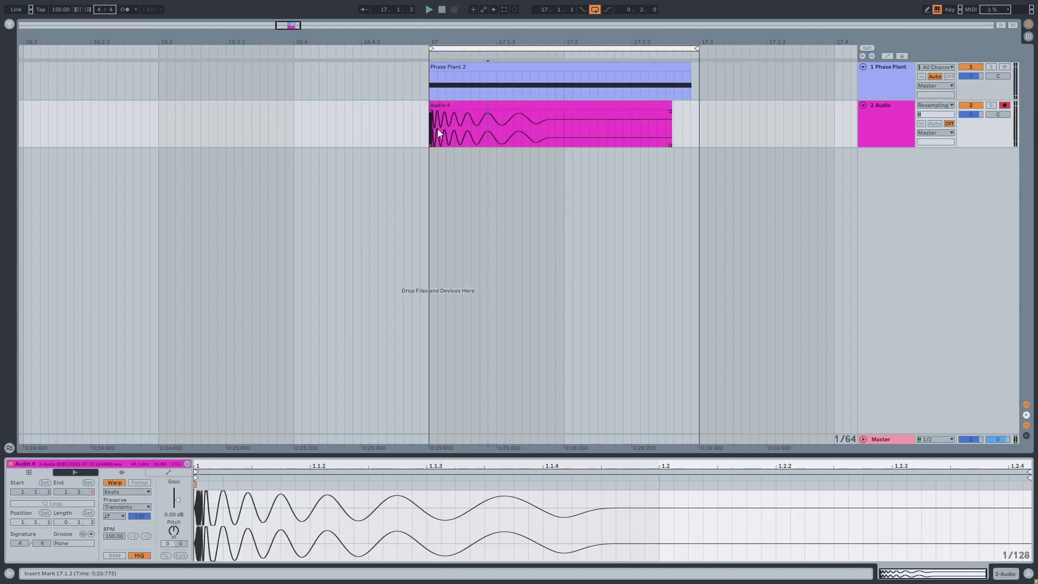
Split the recorded audio clip shortly after 17.1.3, delete its tail, shorten the remainder and fade out its end.
click(495, 104)
click(508, 122)
key(ctrl+e)
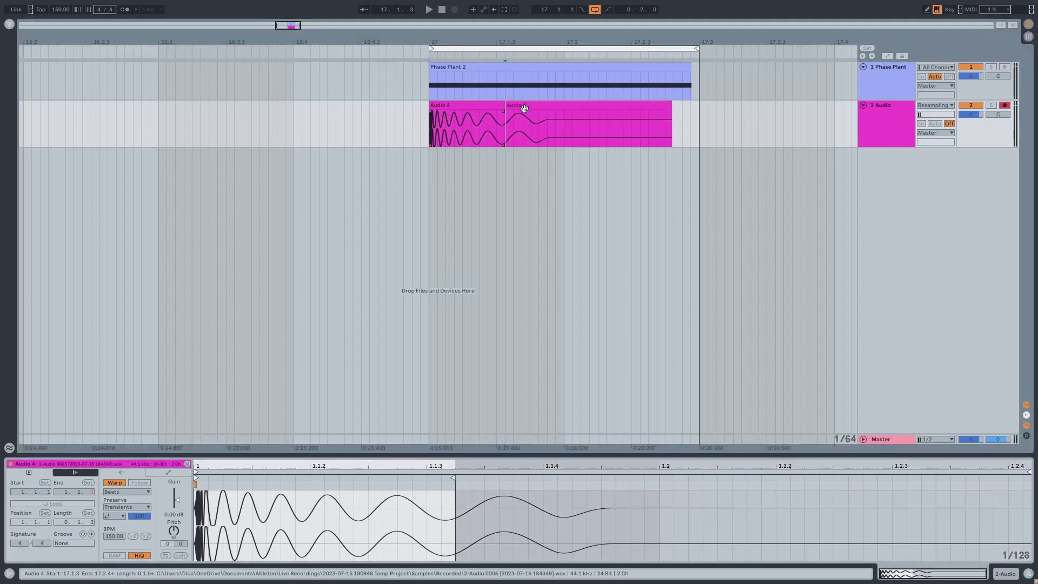
click(523, 106)
key(Delete)
mouse_move(504, 112)
mouse_down()
mouse_move(467, 111)
mouse_move(497, 106)
mouse_up()
Solo the audio track and play the trimmed kick clip from its start.
click(479, 104)
click(430, 129)
click(991, 104)
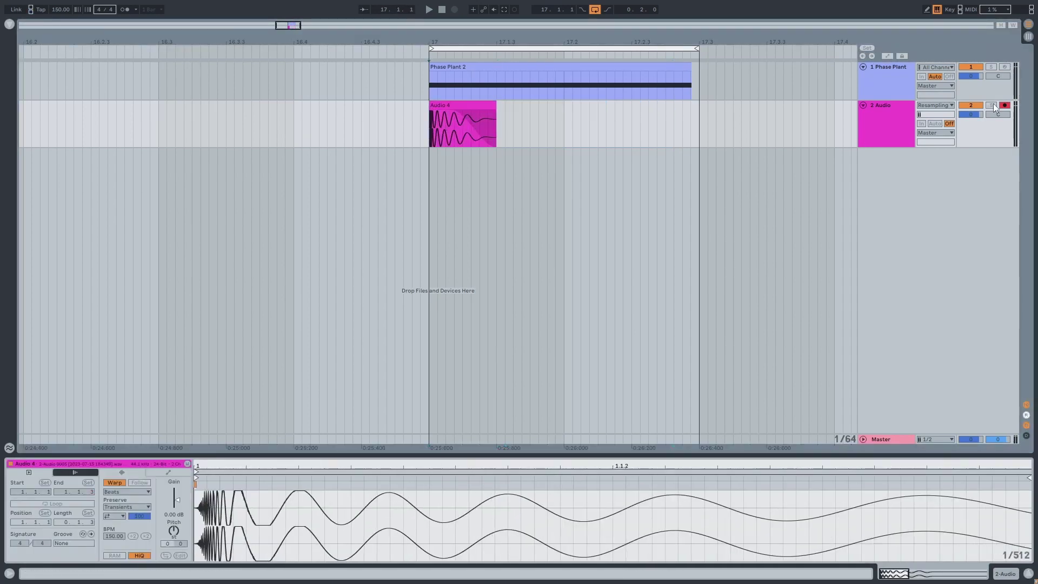
key(space)
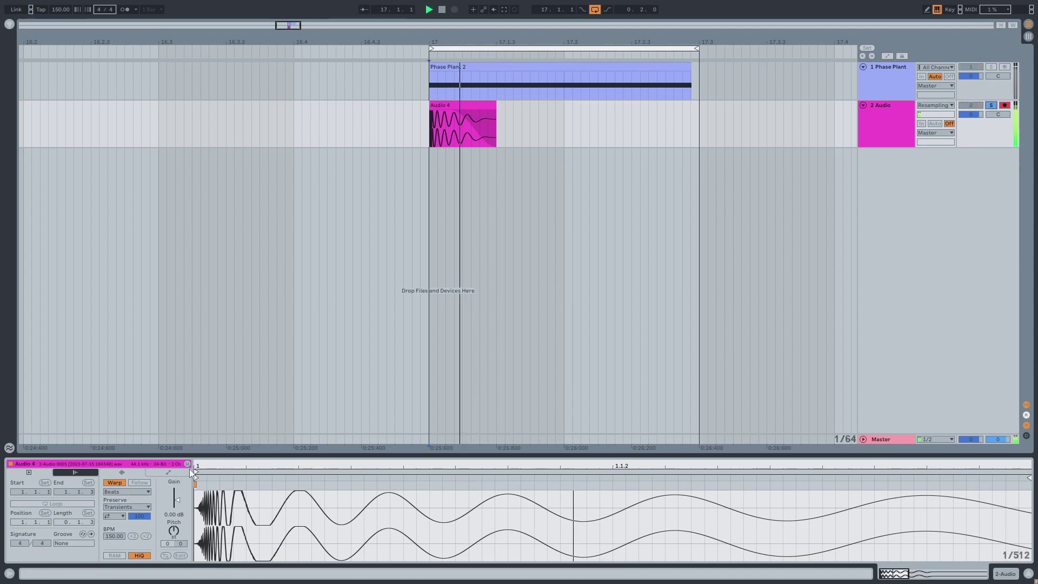
Move the audio clip's start marker past the quiet onset of the waveform and audition the kick.
scroll(222, 465, up, 4)
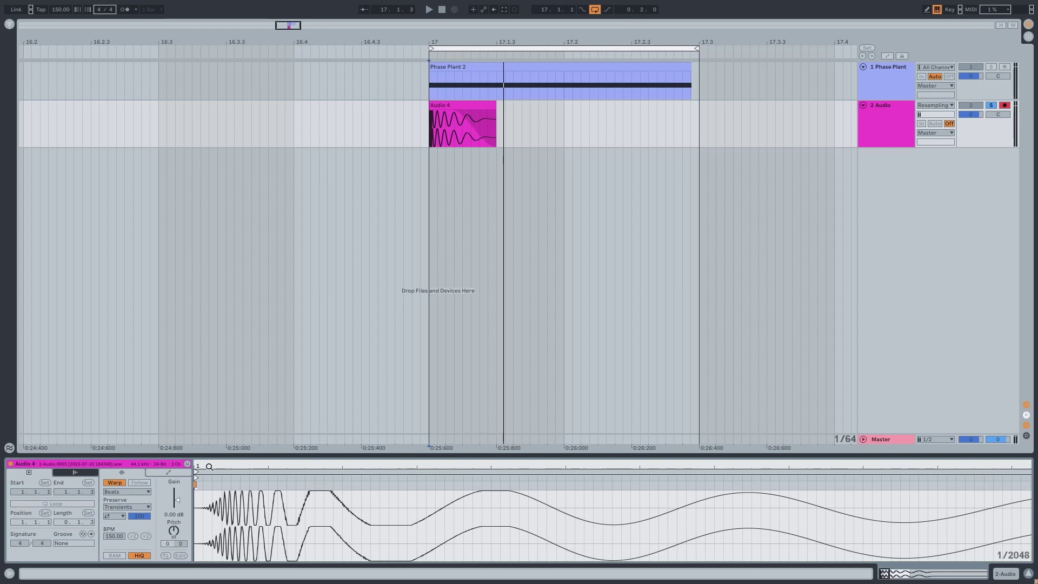
mouse_move(196, 478)
mouse_down()
mouse_move(217, 464)
mouse_move(204, 472)
mouse_move(222, 479)
mouse_move(227, 459)
mouse_move(227, 479)
mouse_up()
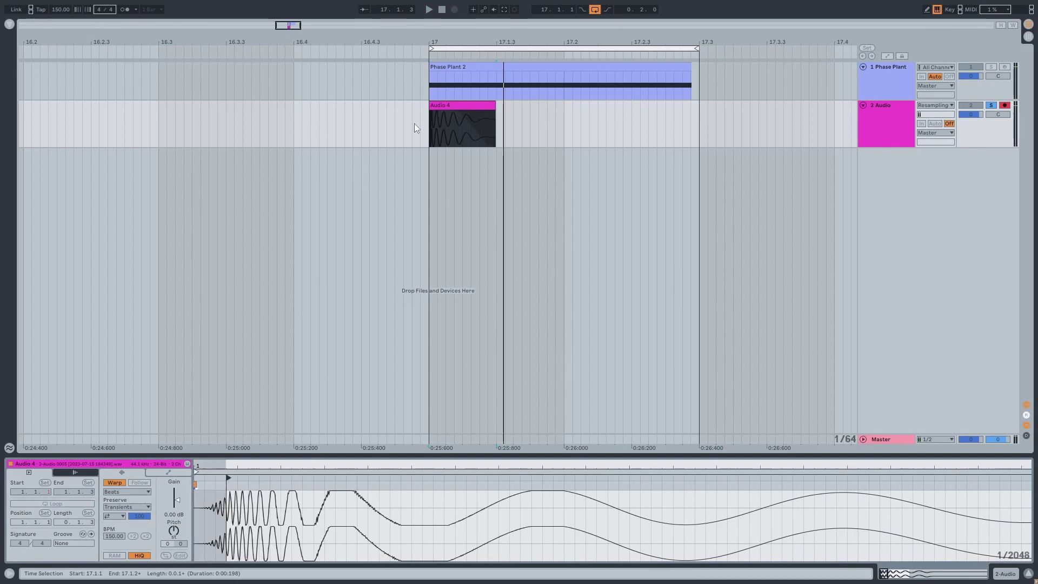
key(space)
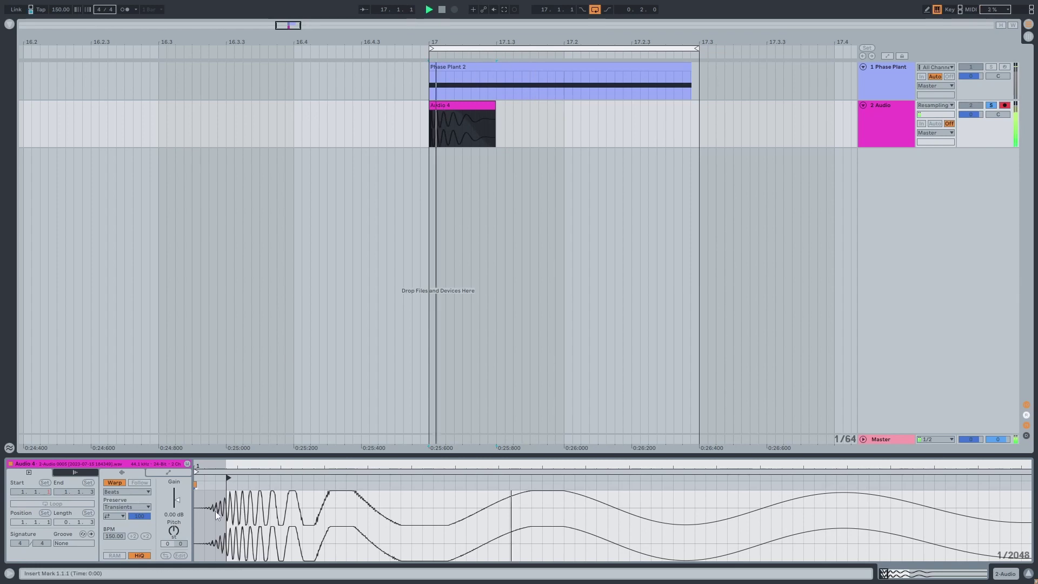
key(space)
click(449, 155)
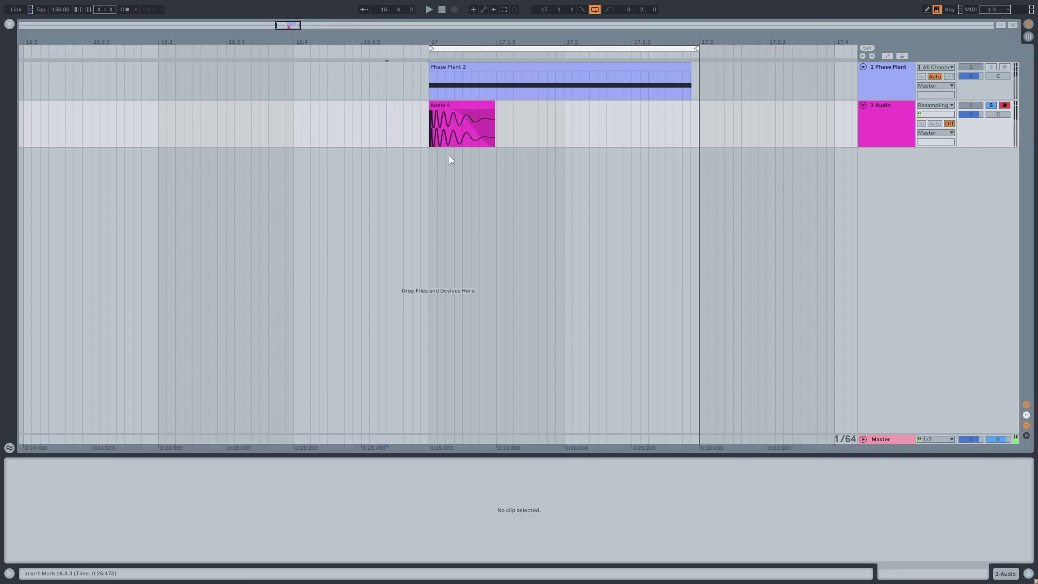
Delete the recorded audio clip, reopen Phase Plant from its track, and unsolo the audio track.
scroll(449, 155, down, 4)
scroll(448, 155, up, 2)
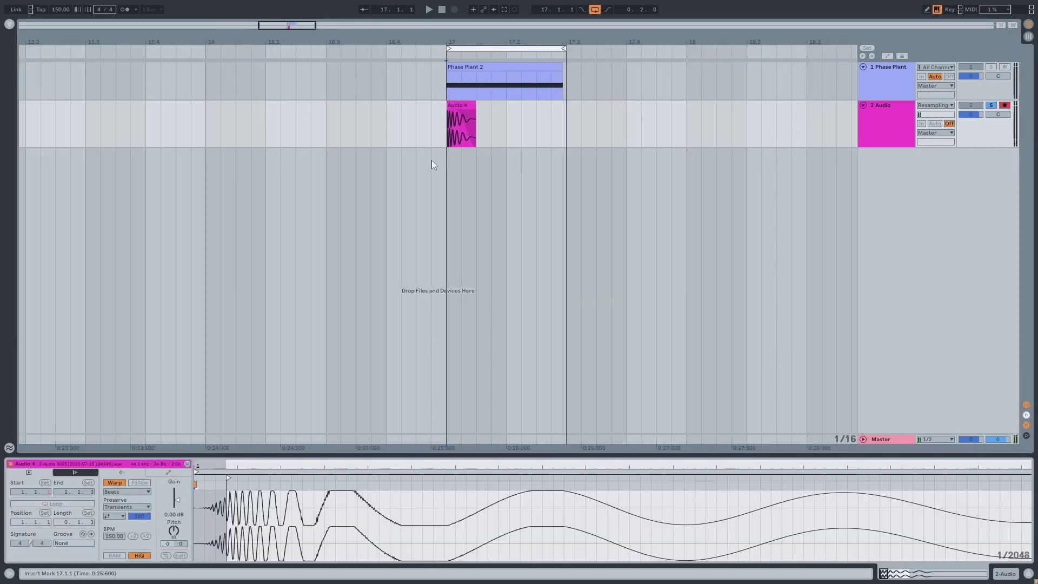
drag(505, 128, 447, 131)
key(Delete)
click(872, 91)
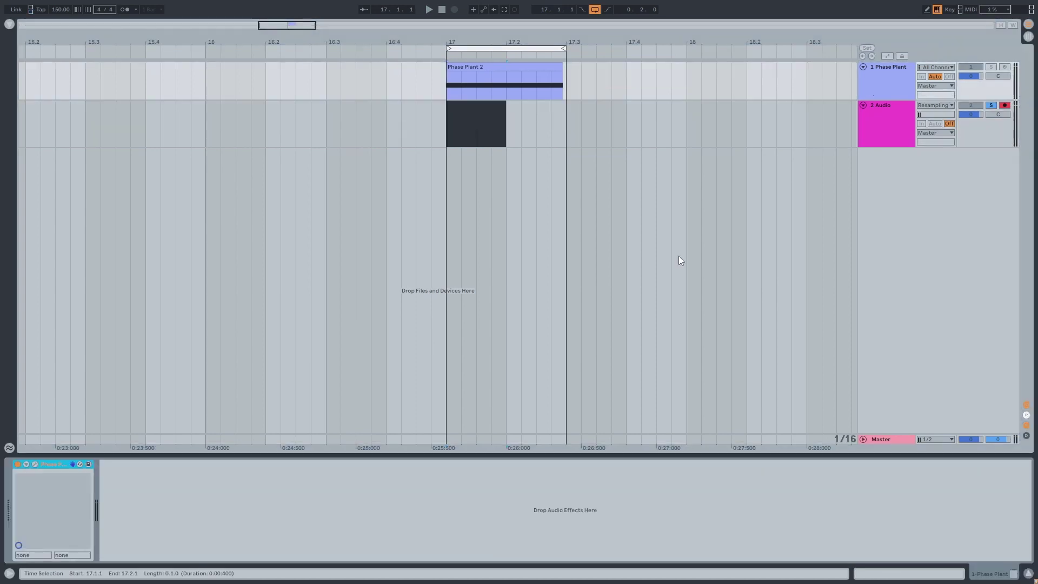
click(34, 463)
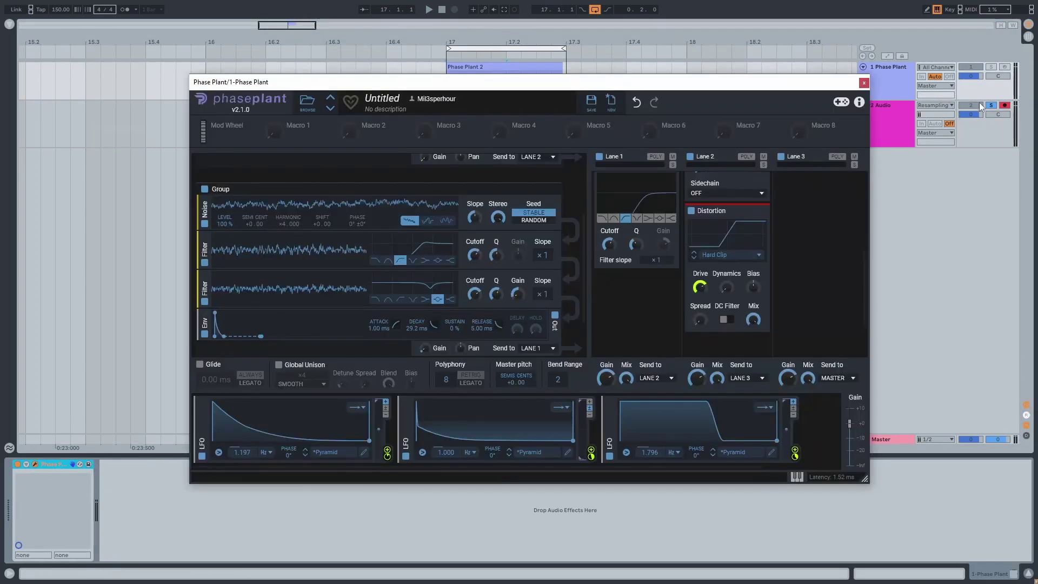
scroll(400, 262, up, 2)
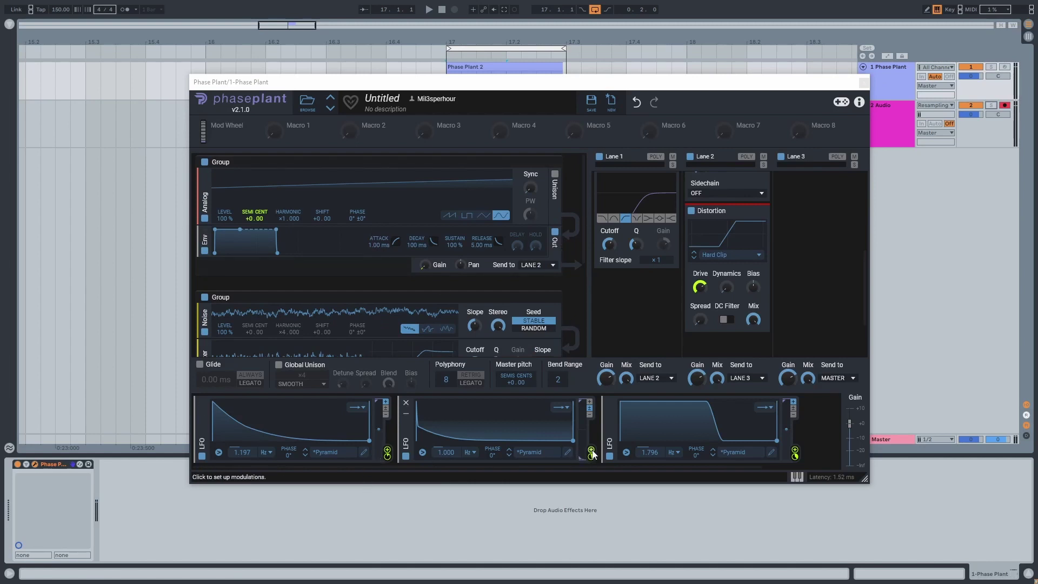
Lengthen the second LFO's decay in the LFO Editor by moving its tail node past 875 ms, just above -100%, while playing the kick clip.
click(567, 452)
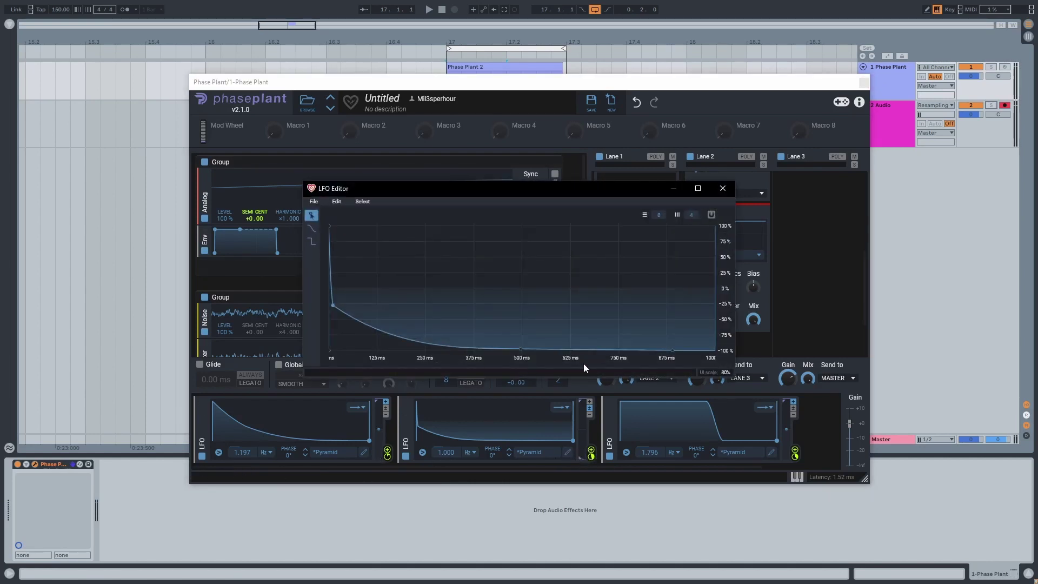
drag(522, 350, 540, 345)
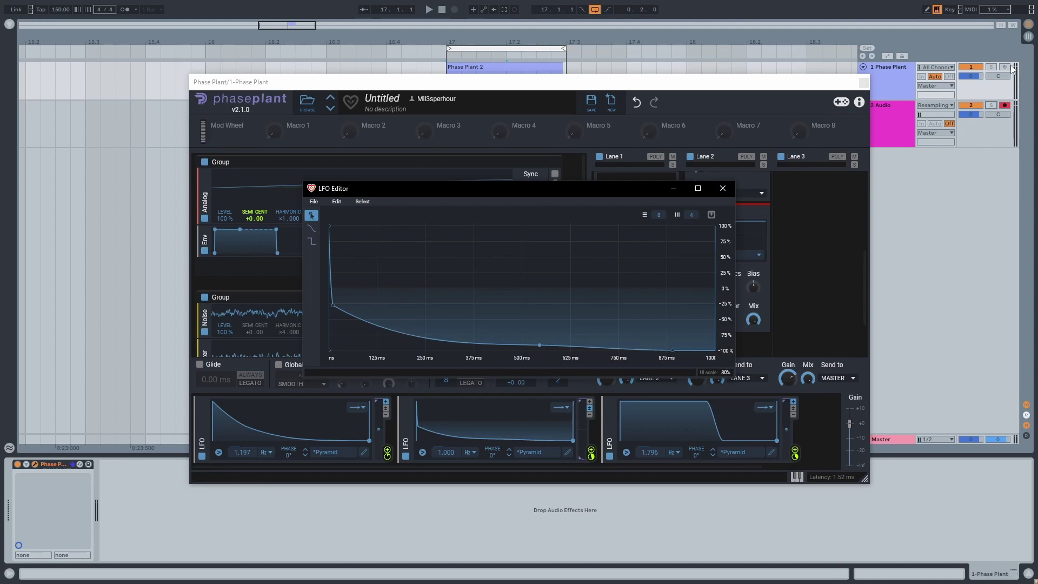
click(549, 67)
key(space)
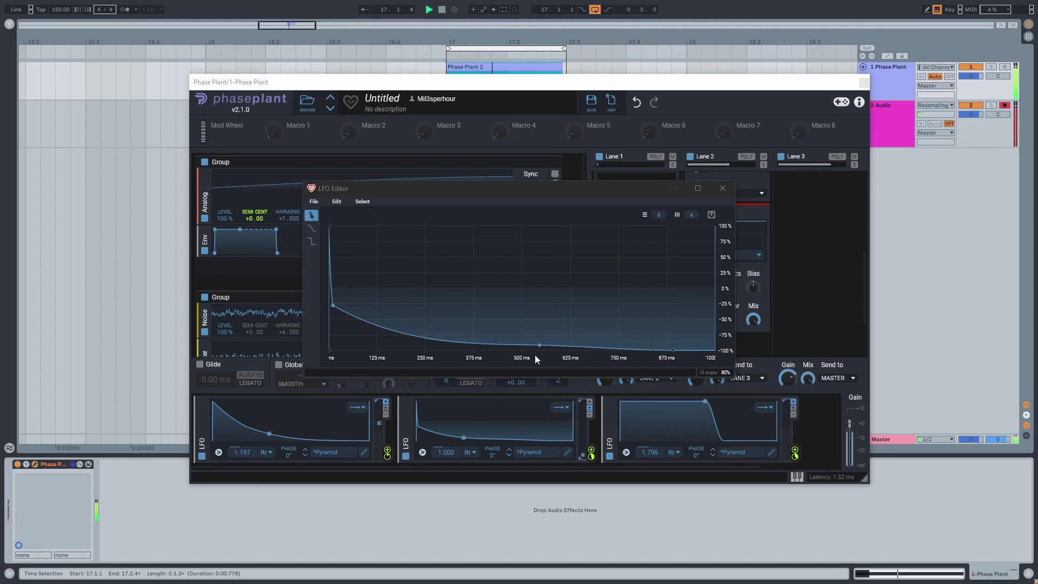
drag(540, 345, 550, 342)
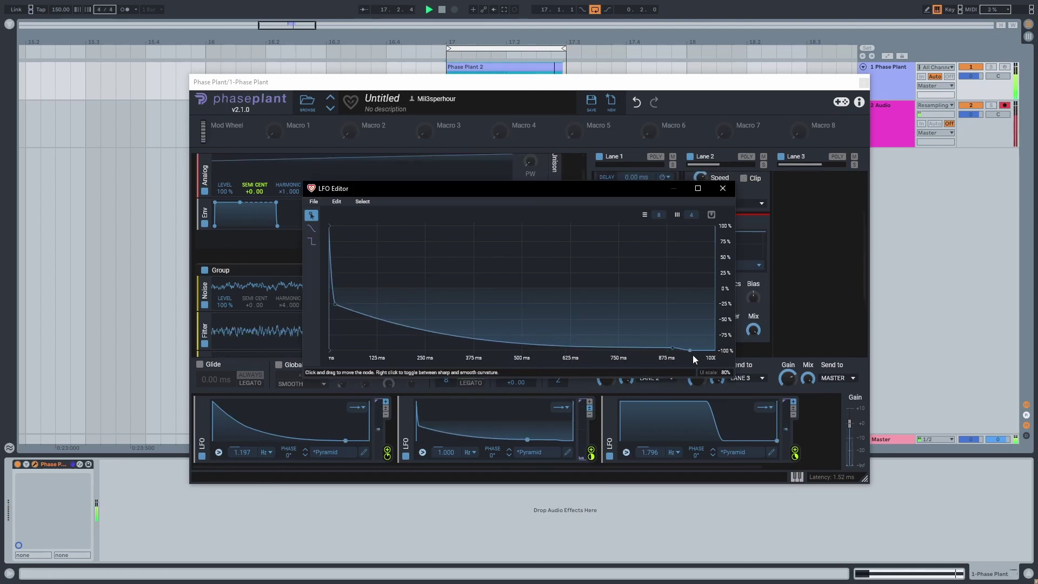
mouse_move(694, 359)
mouse_down()
mouse_move(679, 350)
mouse_move(691, 346)
mouse_up()
Close Phase Plant and resample the kick as a short audio clip on the 2 Audio track from 17.1.1.
click(863, 83)
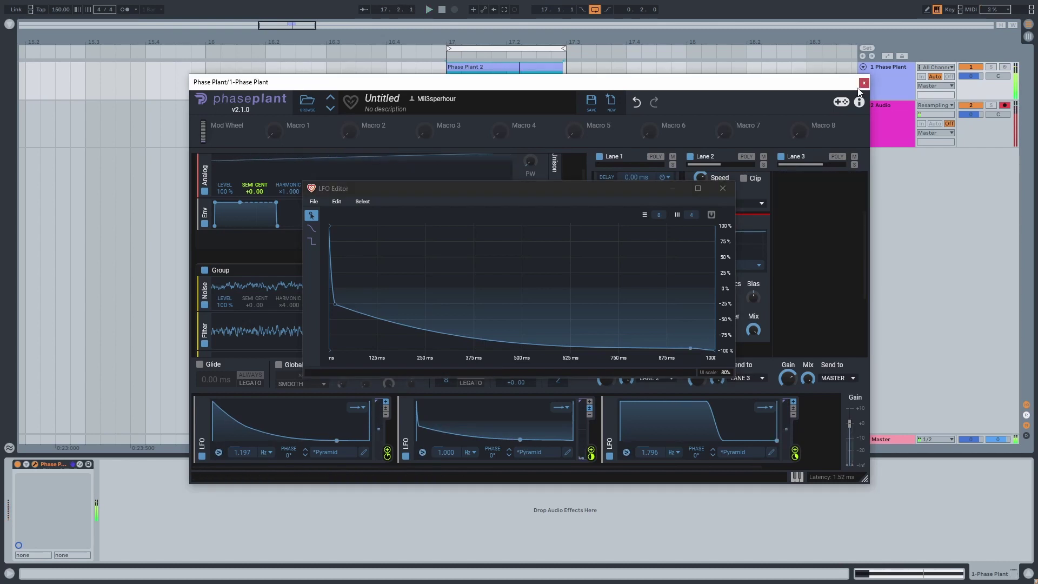
key(space)
click(419, 121)
click(443, 86)
click(454, 10)
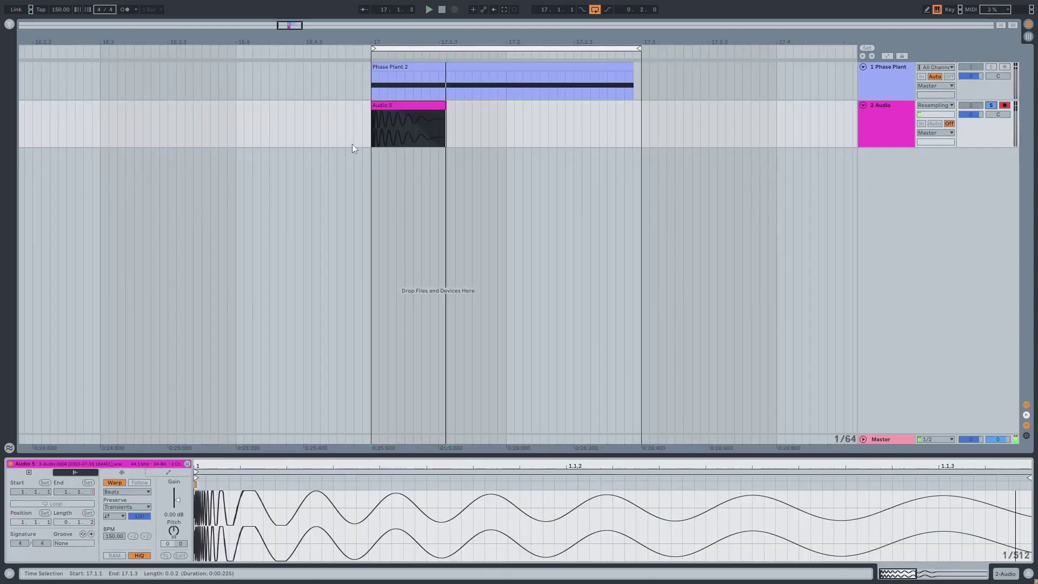
Delete the resampled kick clip from the 2 Audio track.
scroll(354, 148, up, 5)
click(449, 135)
scroll(508, 174, down, 3)
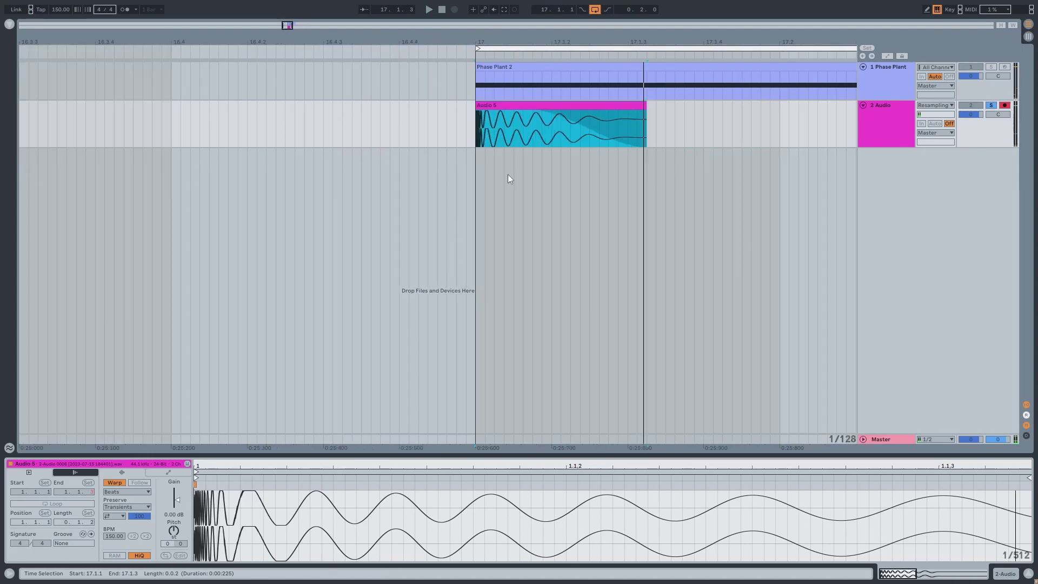
drag(742, 152, 415, 150)
key(Delete)
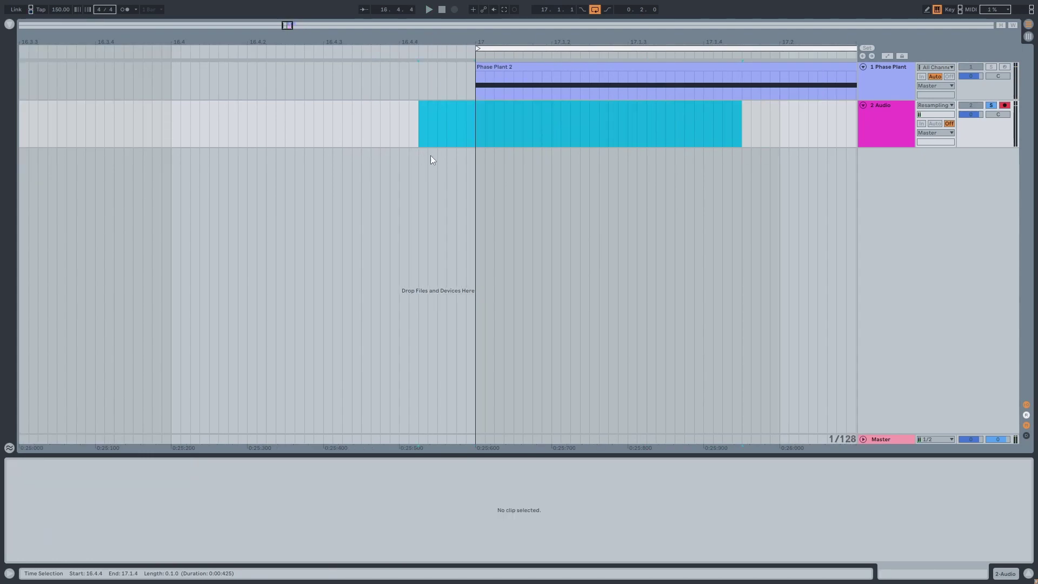
scroll(494, 135, down, 10)
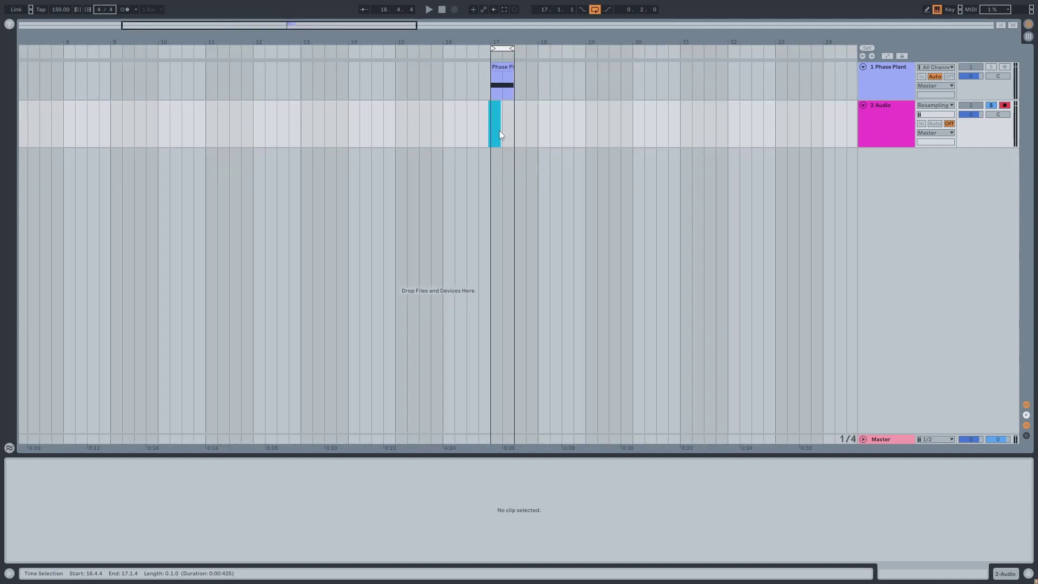
click(498, 128)
scroll(499, 117, up, 5)
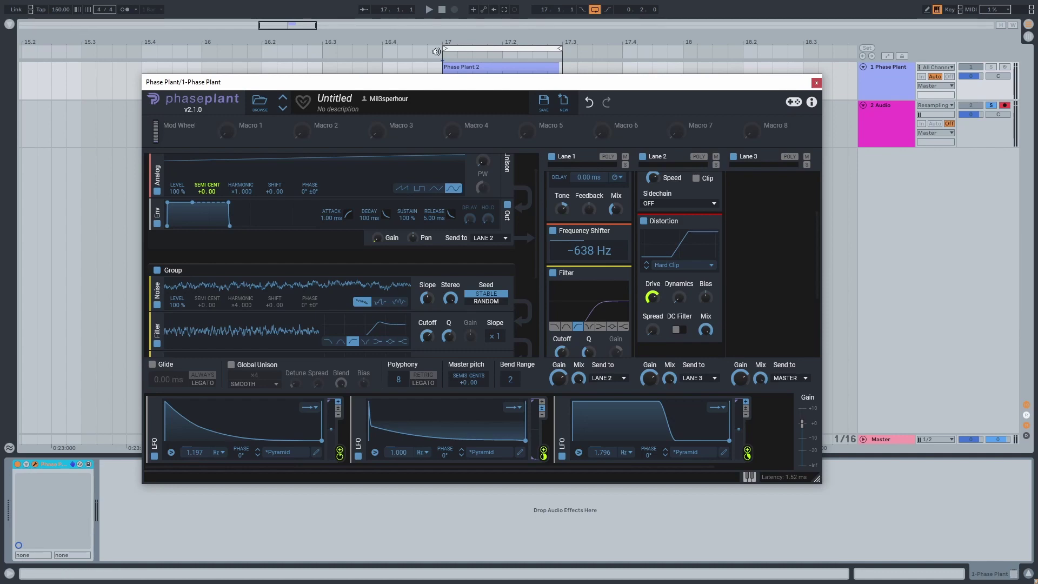
Review the noise group's filters and envelope in Phase Plant and close the plugin window.
scroll(316, 253, up, 1)
scroll(312, 257, down, 5)
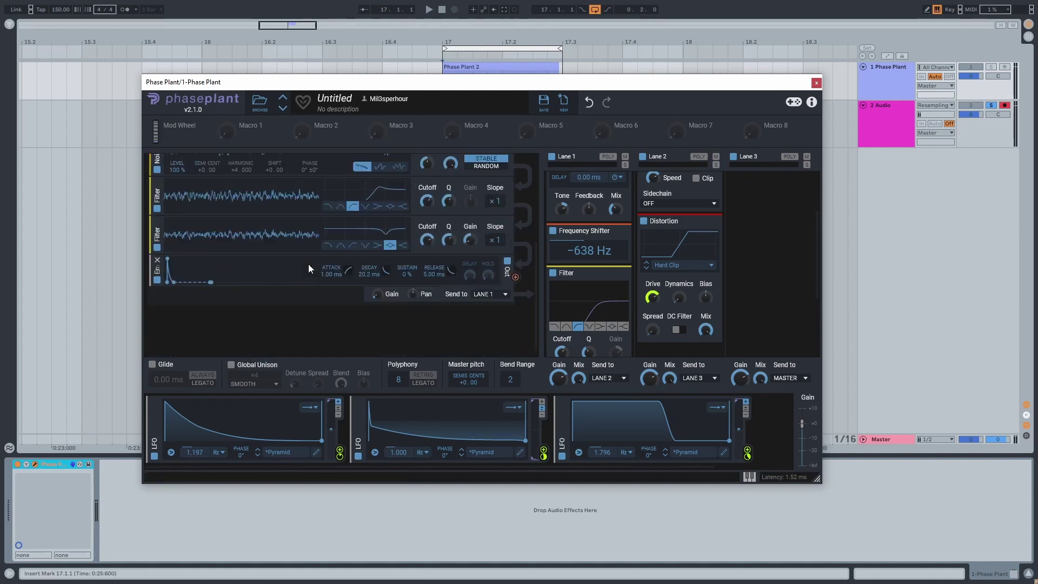
click(817, 83)
Look through the M3PH_drum_kicks folder of MIL3SPERHOUR DRUM PACK VOL. 1 in the browser, collapse it and hide the browser.
click(9, 23)
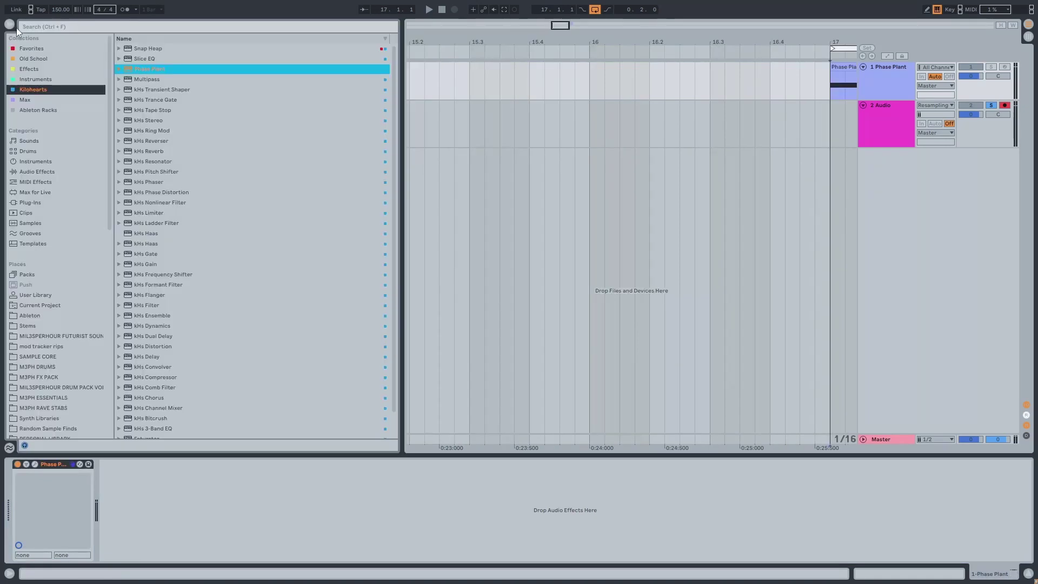
click(69, 335)
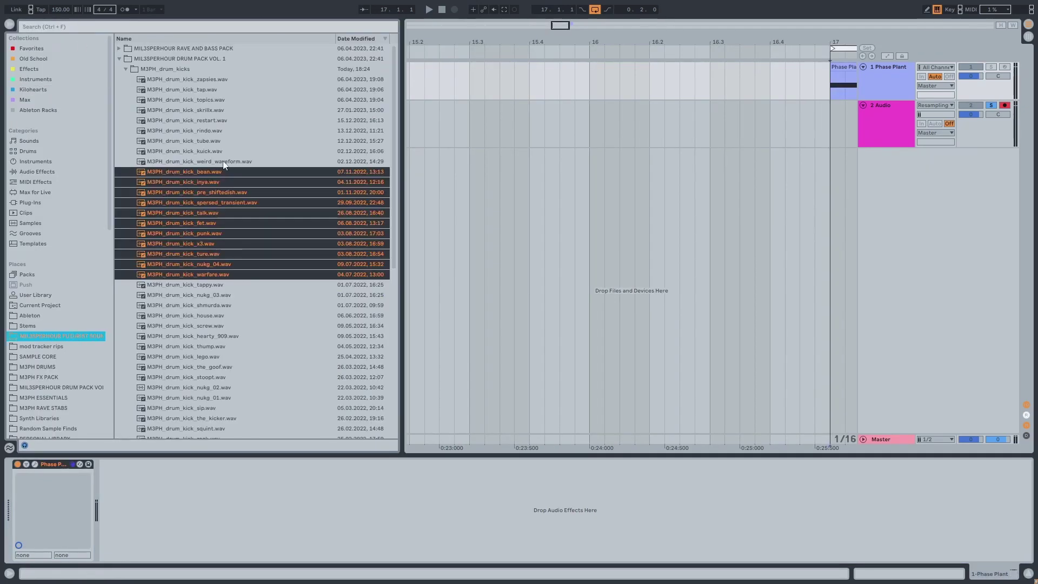
click(126, 58)
click(120, 58)
click(121, 58)
click(125, 70)
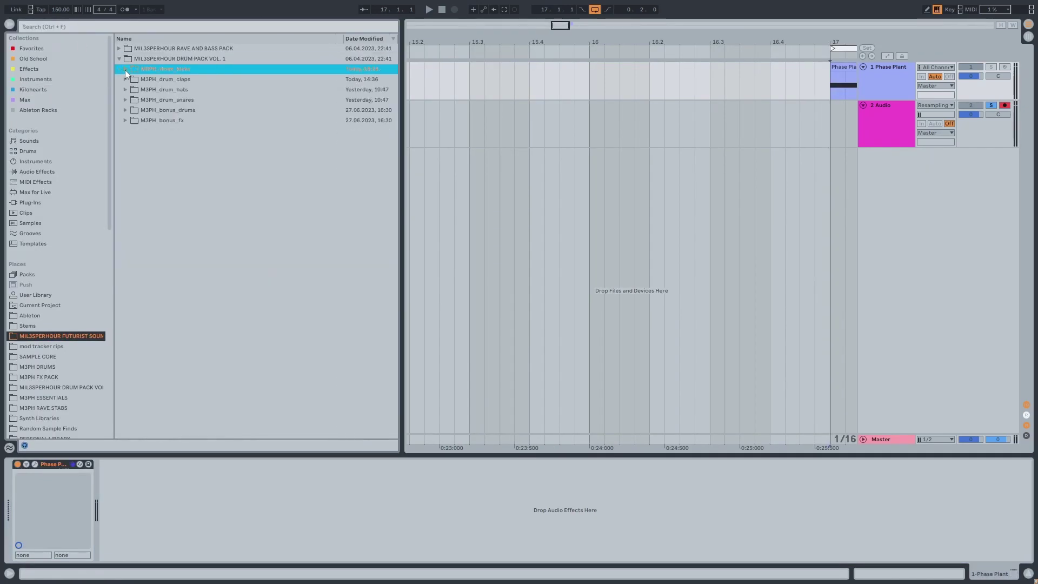
click(9, 24)
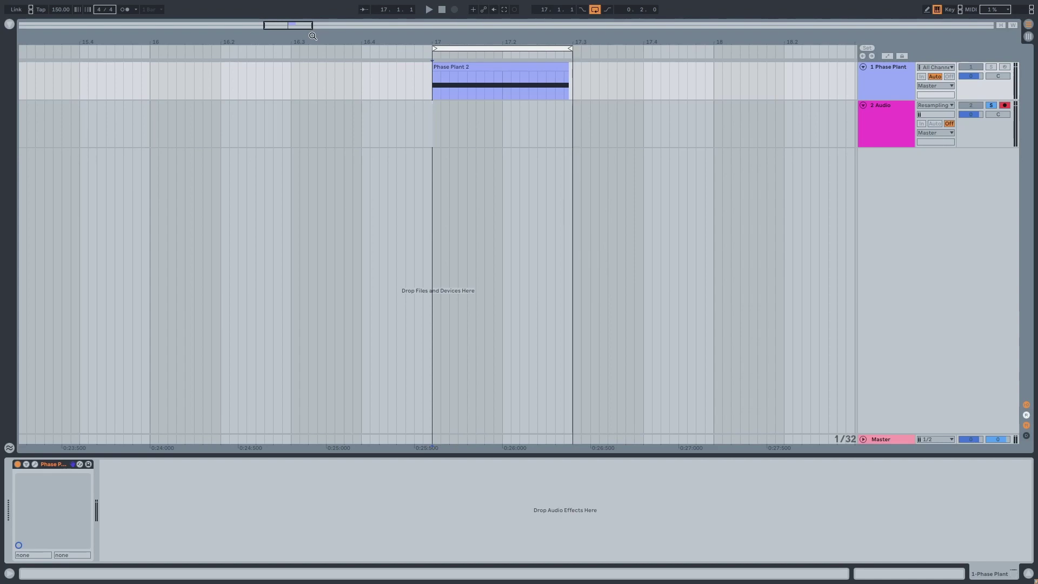
Switch to Discord to view the server's announcements channel and return to Ableton Live.
key(alt+Tab)
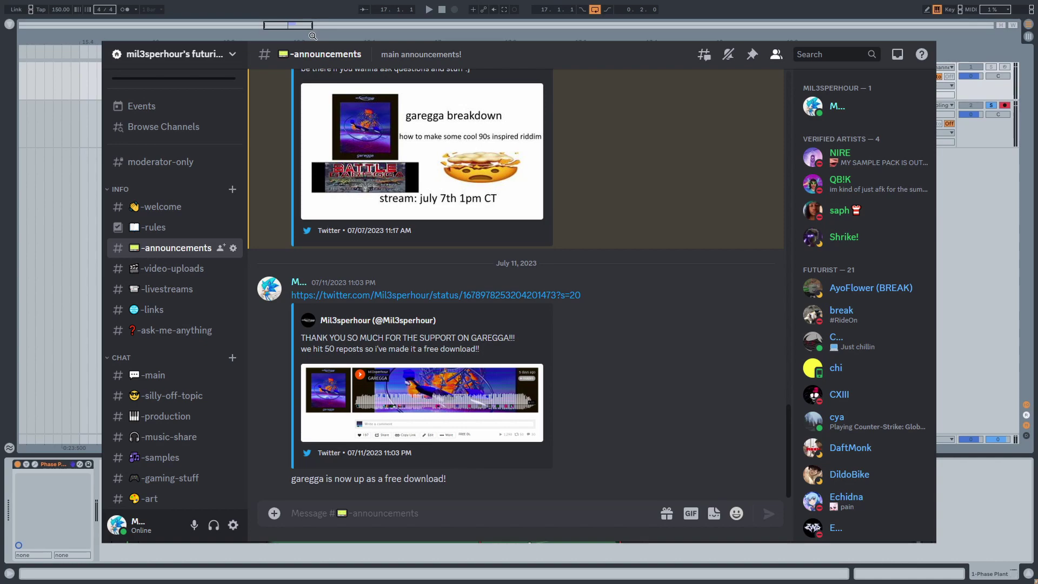
key(alt+Tab)
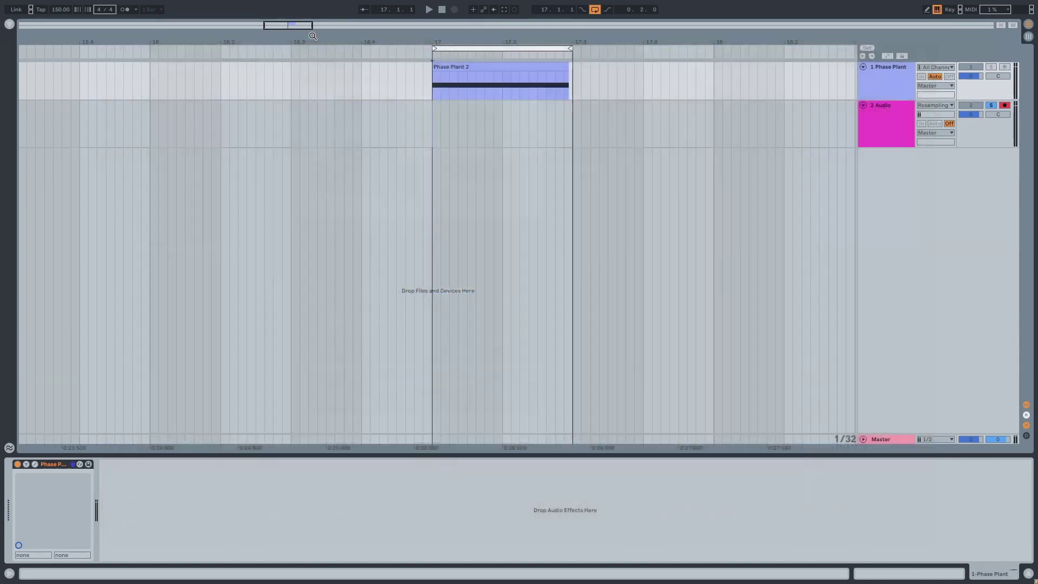